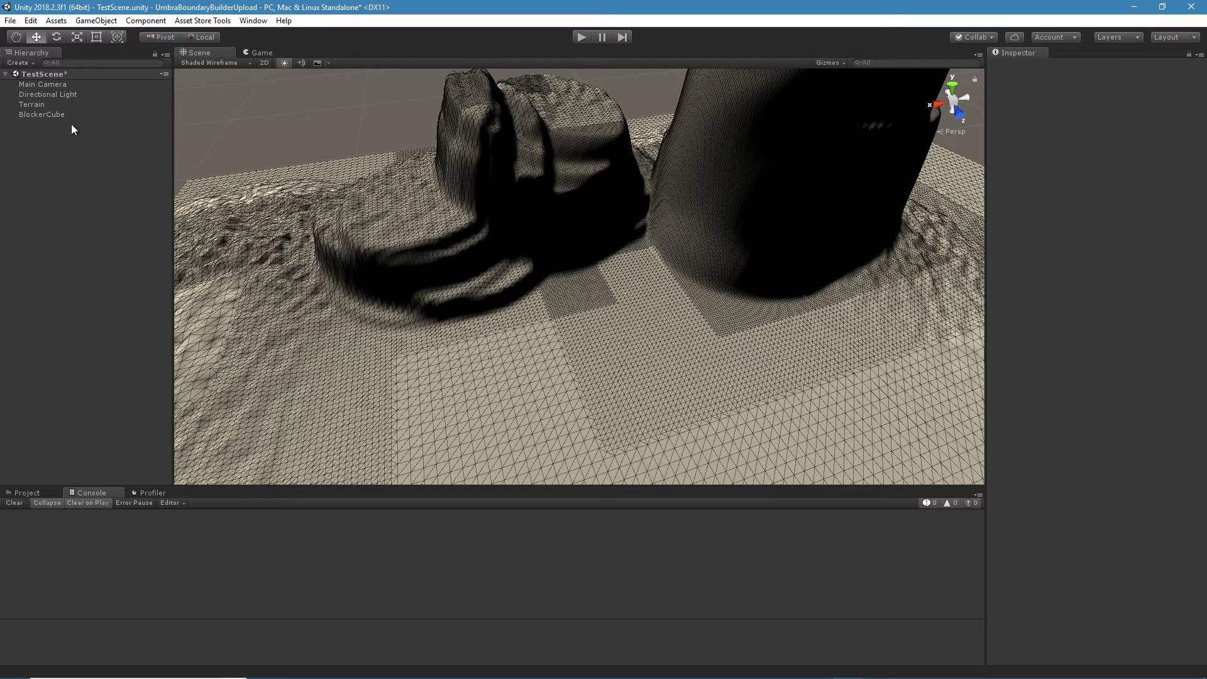
Step: Add an Umbra Boundary Builder object to the scene
{"action": "left_click", "coordinate": [95, 21]}
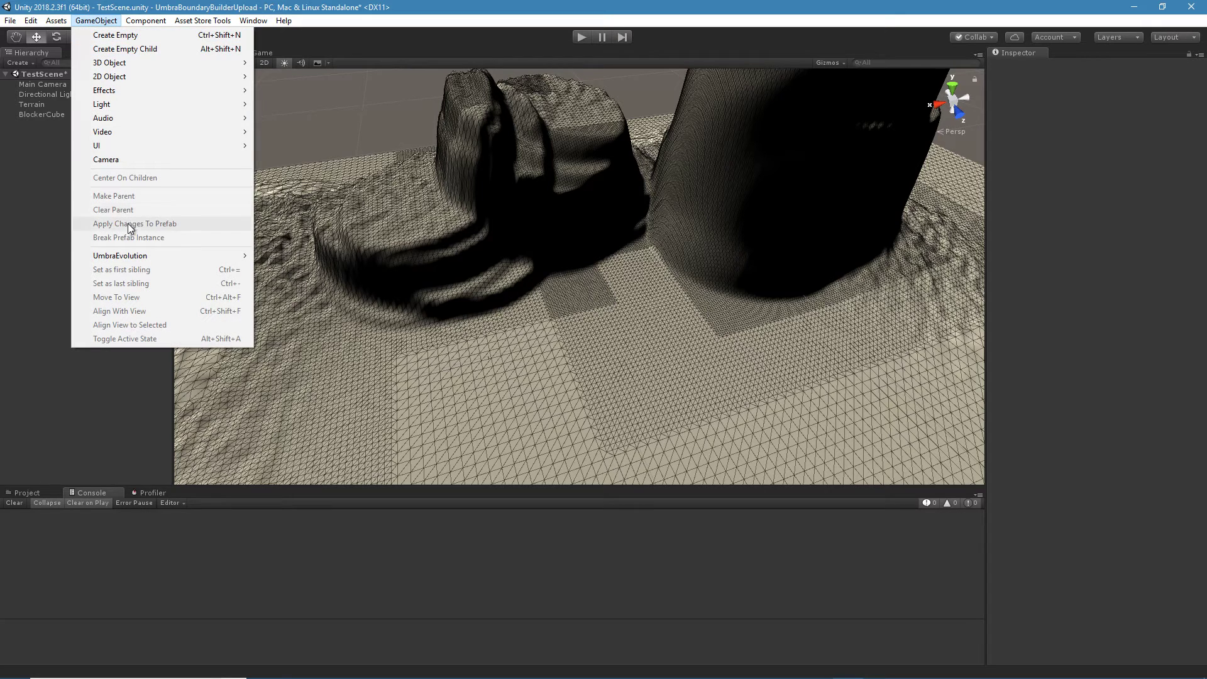
{"action": "mouse_move", "coordinate": [171, 258]}
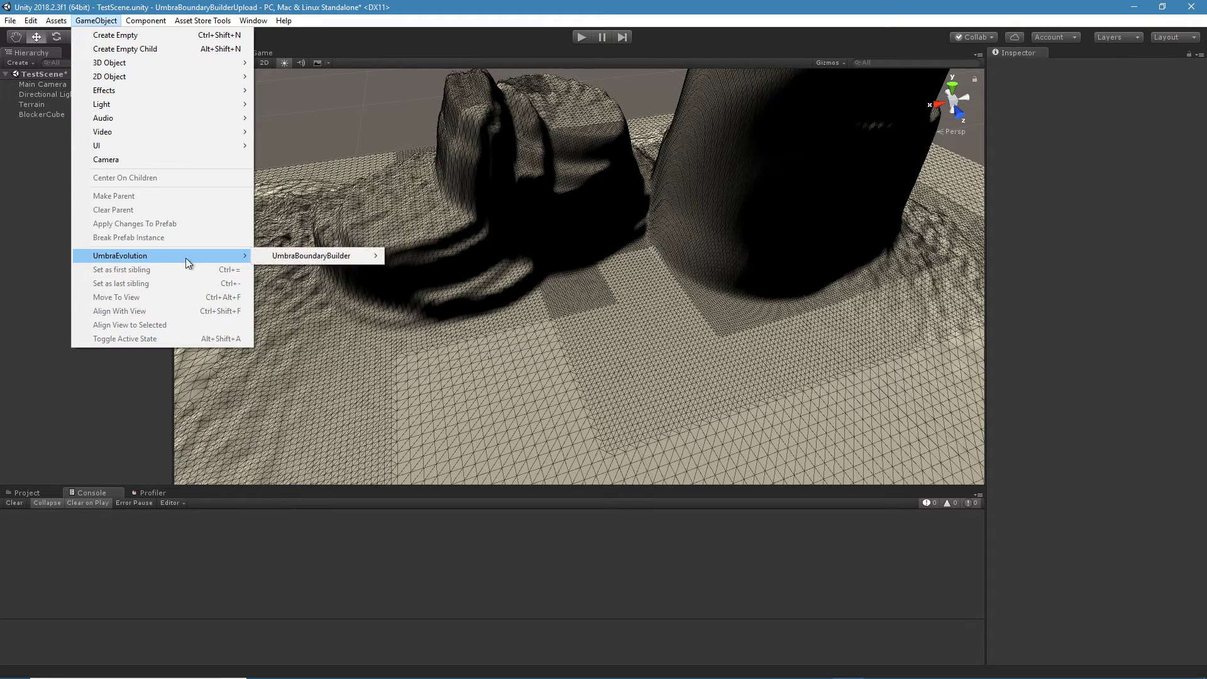
{"action": "mouse_move", "coordinate": [288, 257]}
{"action": "left_click", "coordinate": [432, 257]}
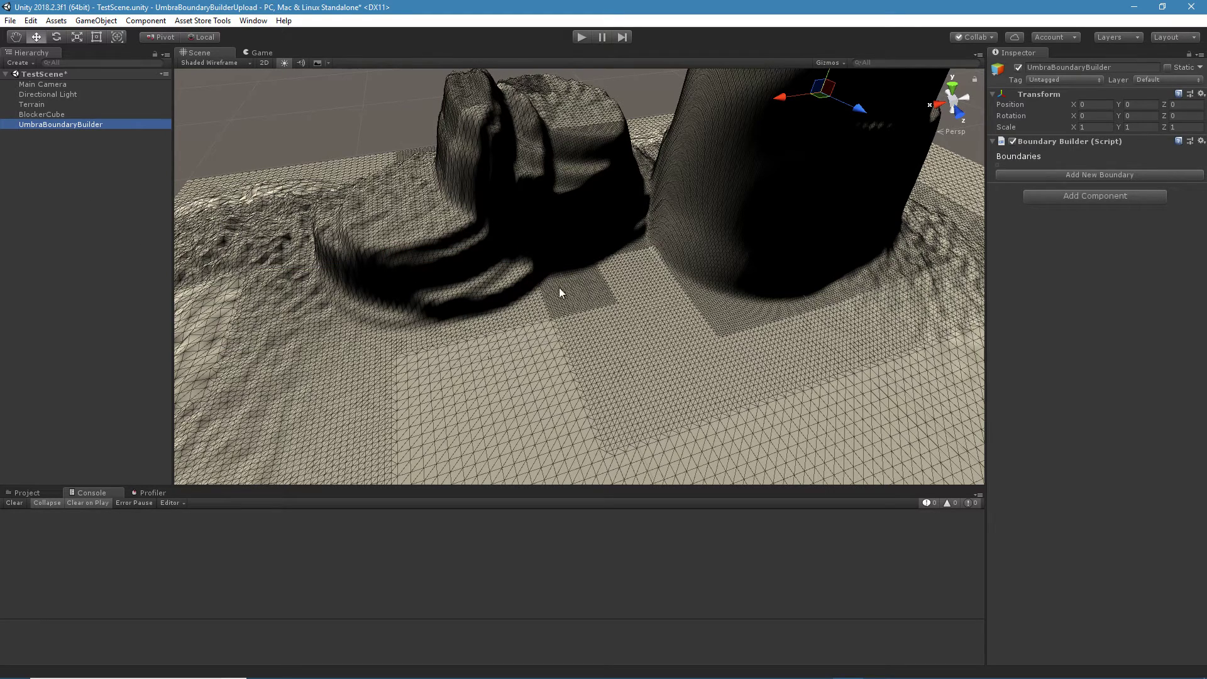
Step: Create three new boundaries in the boundary builder
{"action": "left_click", "coordinate": [1083, 175]}
{"action": "left_click", "coordinate": [1084, 204]}
{"action": "left_click", "coordinate": [1079, 231]}
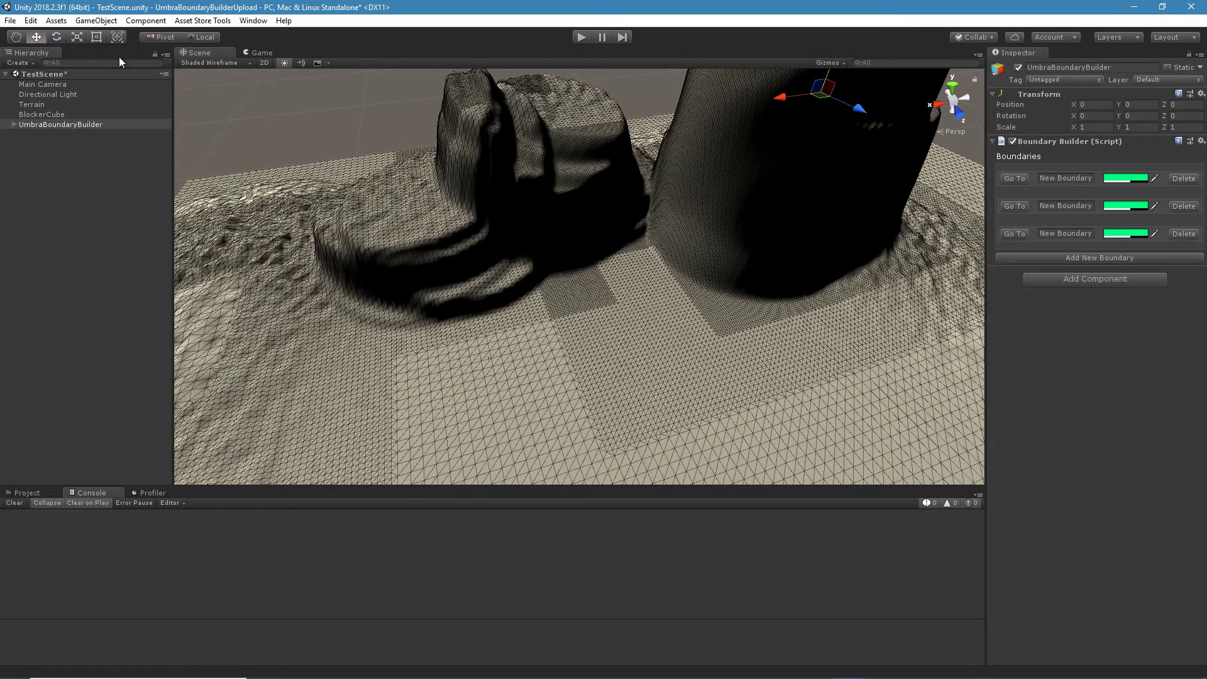
Step: Try to add a second Boundary Builder to the scene, and return to viewing the project's asset folders
{"action": "left_click", "coordinate": [92, 21]}
{"action": "mouse_move", "coordinate": [134, 259]}
{"action": "mouse_move", "coordinate": [334, 258]}
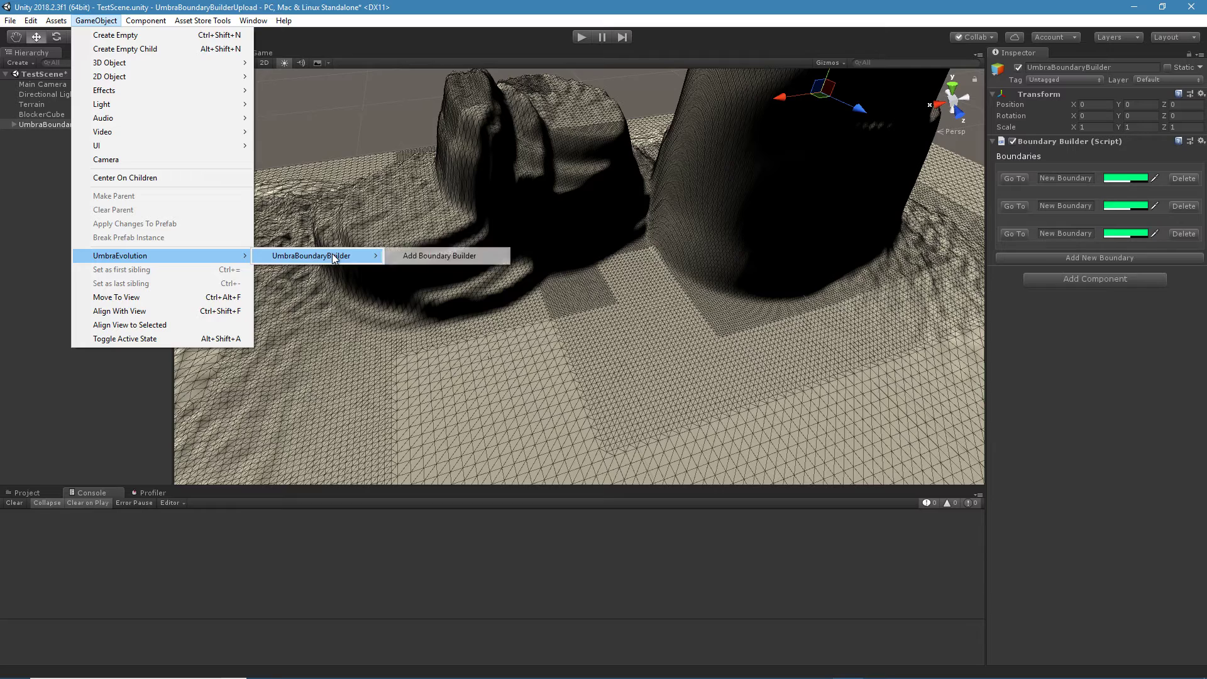
{"action": "left_click", "coordinate": [420, 256]}
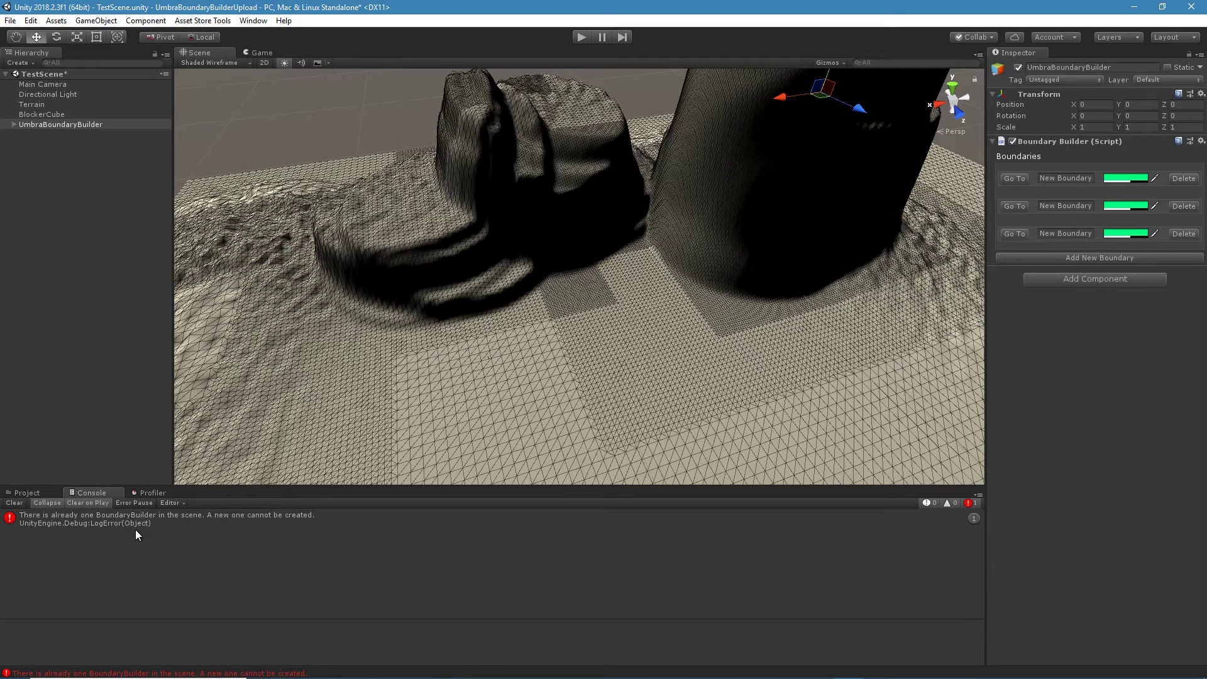
{"action": "left_click", "coordinate": [28, 493]}
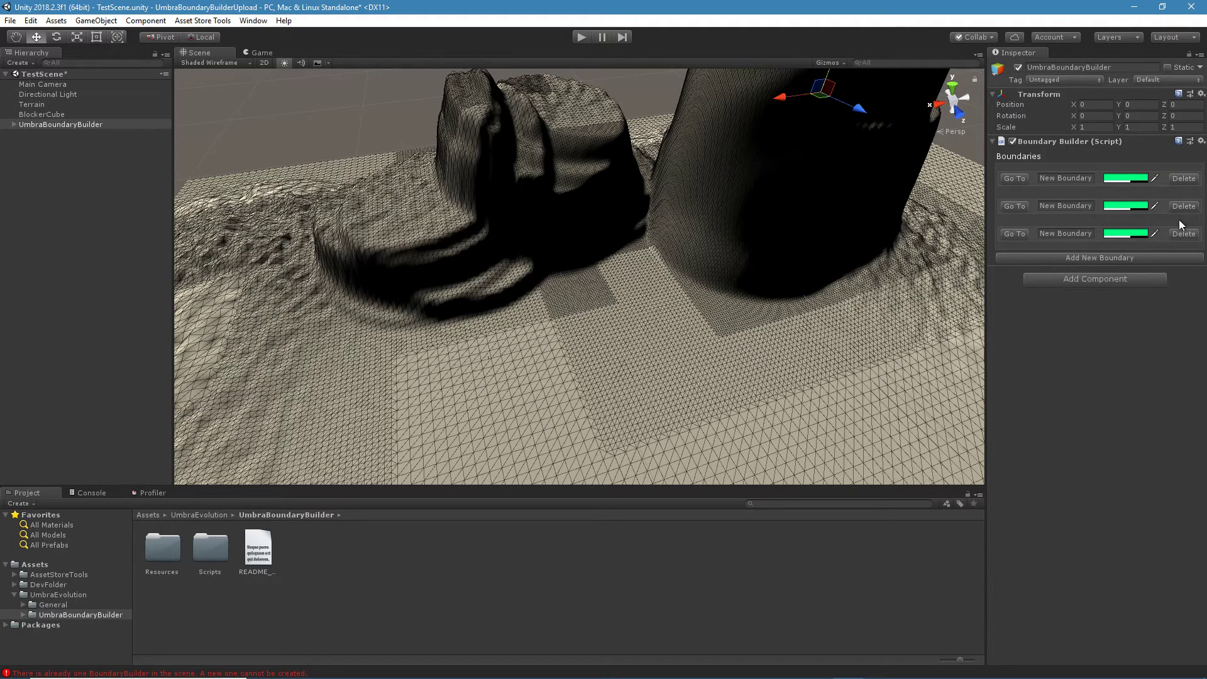
Step: Name the first boundary Ground and the second boundary Mountains
{"action": "type", "text": "Ground"}
{"action": "left_click", "coordinate": [1064, 208]}
{"action": "type", "text": "Mountains"}
Step: Change the Mountains boundary colour to red (FF0500)
{"action": "middle_click_drag", "start_coordinate": [897, 295], "coordinate": [722, 353]}
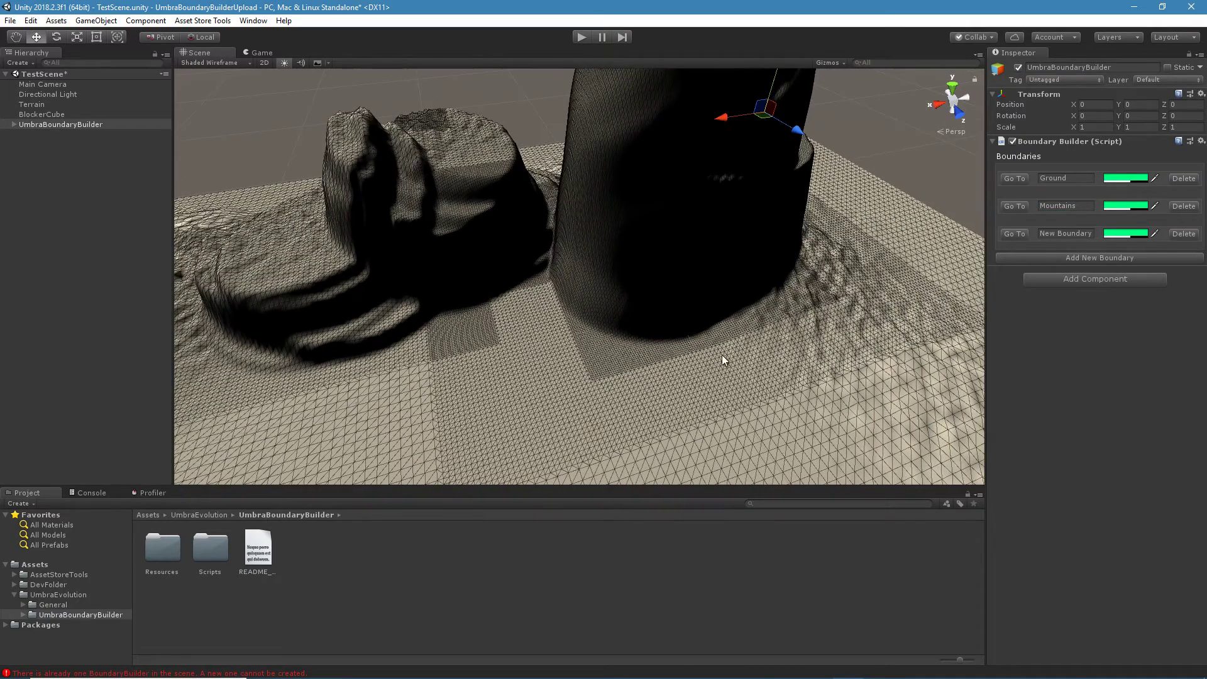
{"action": "left_click", "coordinate": [1126, 205]}
{"action": "left_click", "coordinate": [1118, 319]}
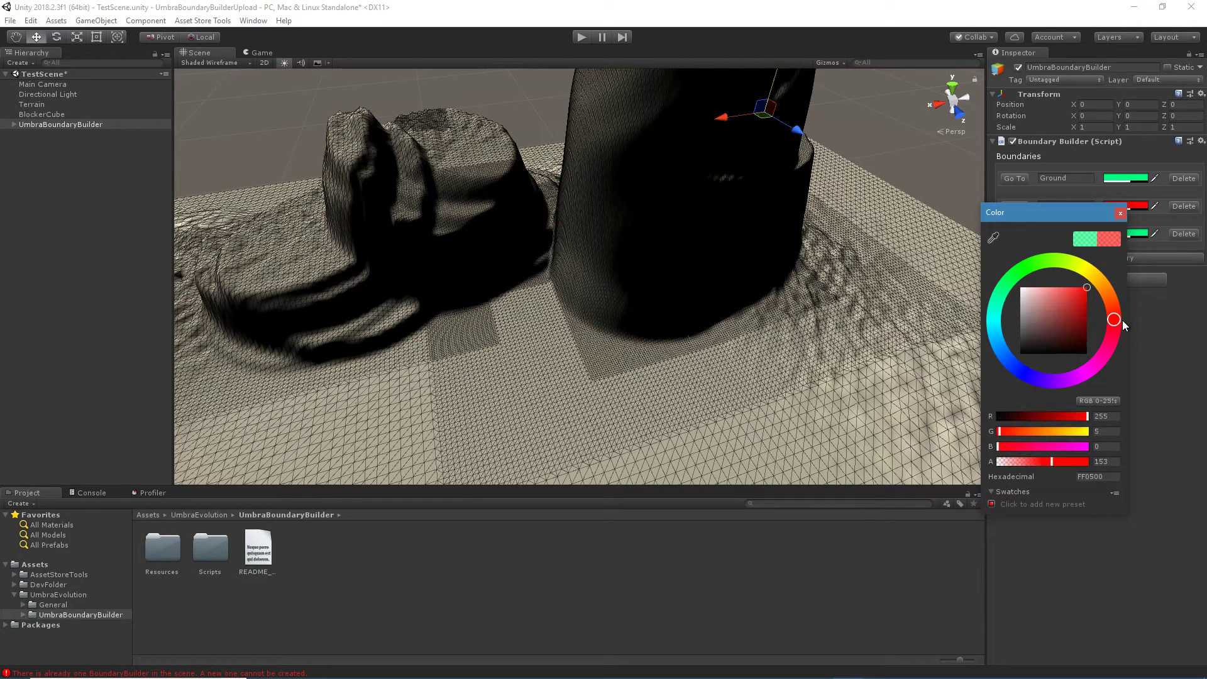
{"action": "left_click", "coordinate": [1193, 360]}
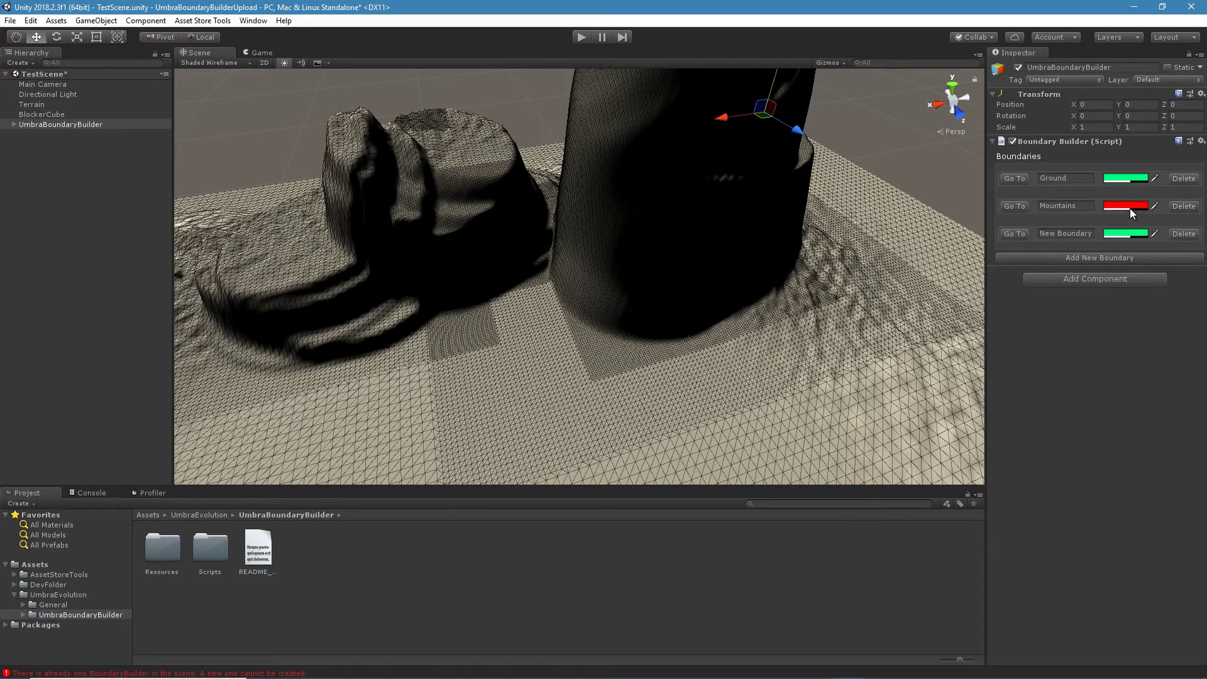
Step: Delete the unnamed third boundary and expand the boundary builder to list its child boundaries
{"action": "middle_click_drag", "start_coordinate": [866, 297], "coordinate": [796, 339]}
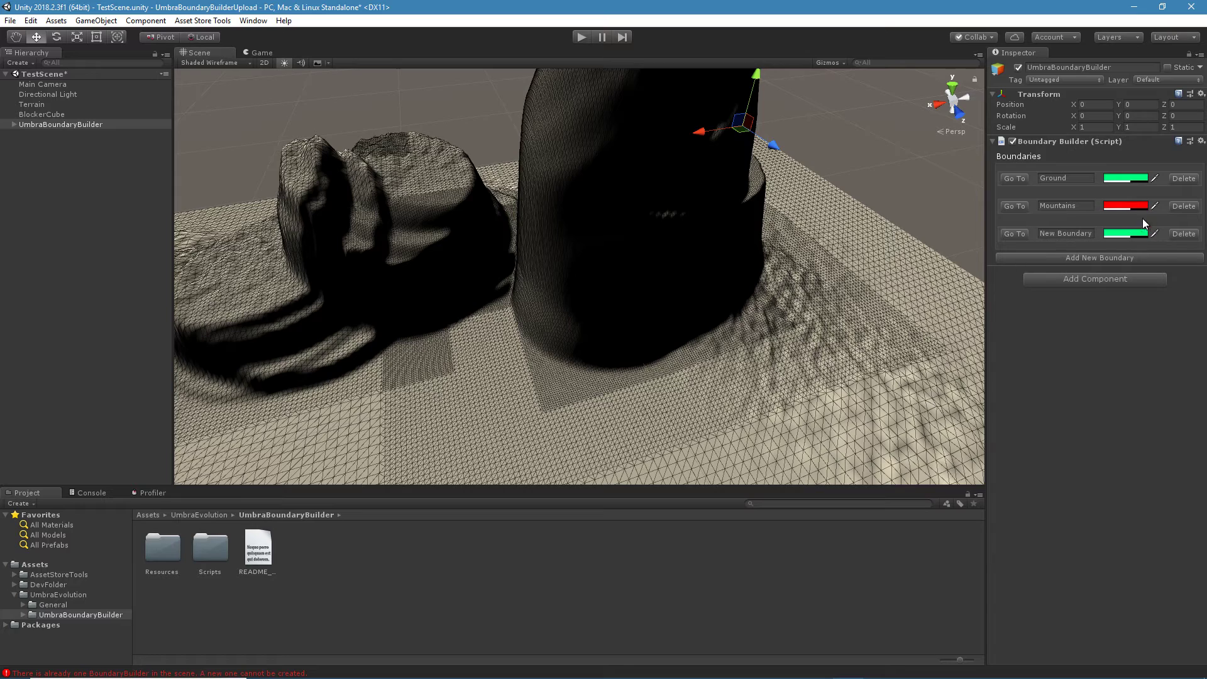
{"action": "left_click", "coordinate": [1180, 234]}
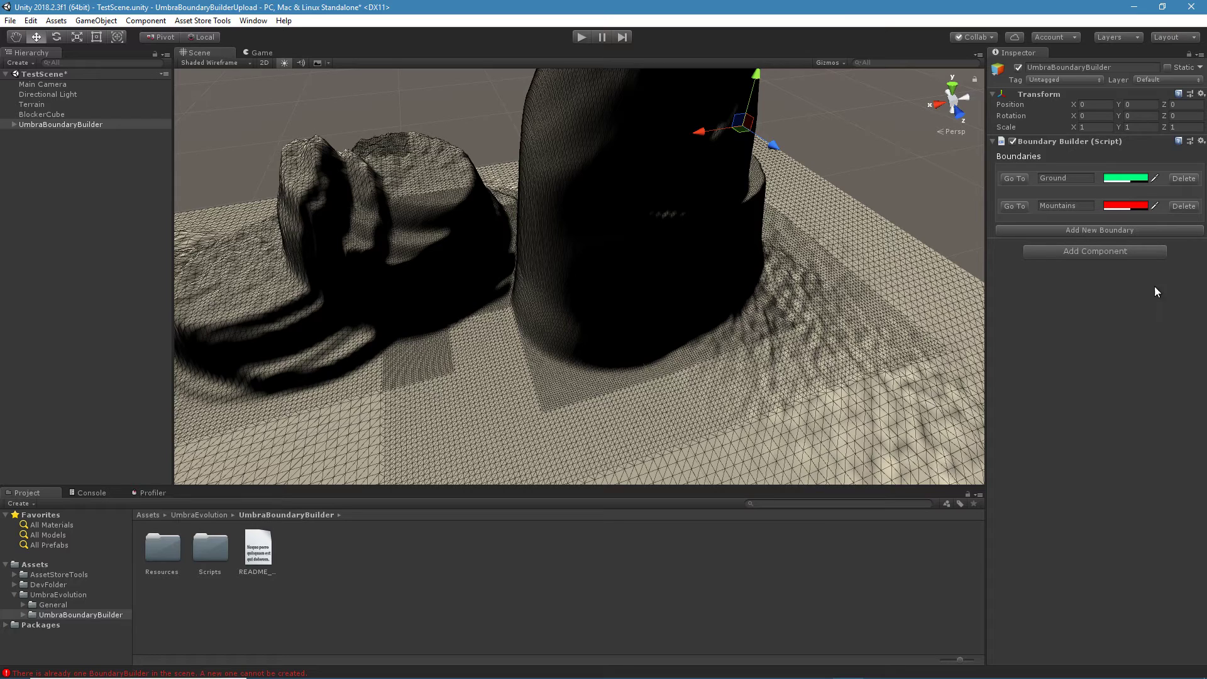
{"action": "left_click", "coordinate": [14, 124]}
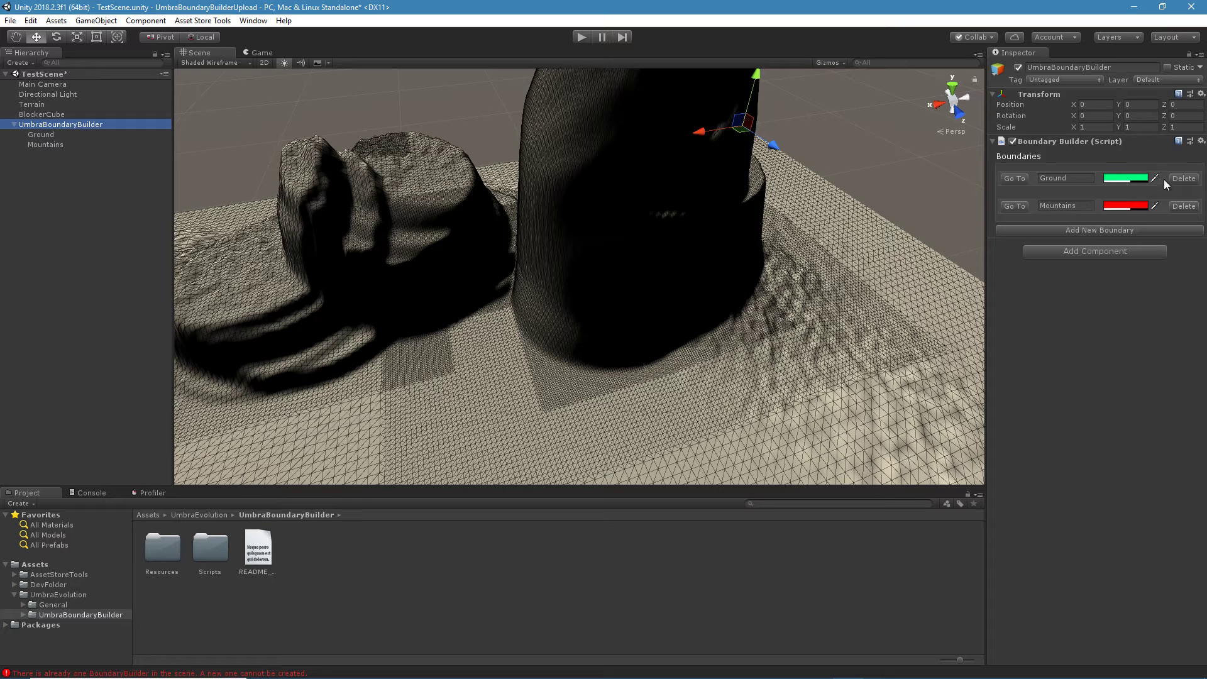
Step: Go to the Ground boundary's settings and review the options for its placeable layers
{"action": "left_click", "coordinate": [1013, 179]}
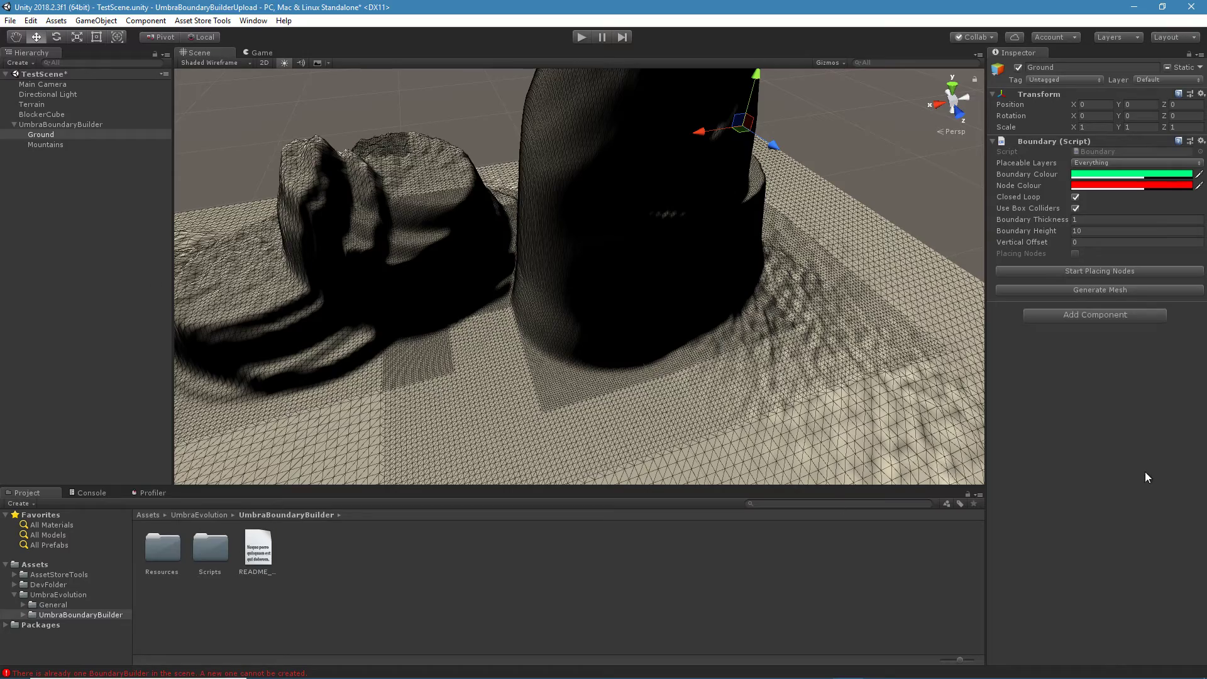
{"action": "middle_click_drag", "start_coordinate": [466, 256], "coordinate": [491, 246]}
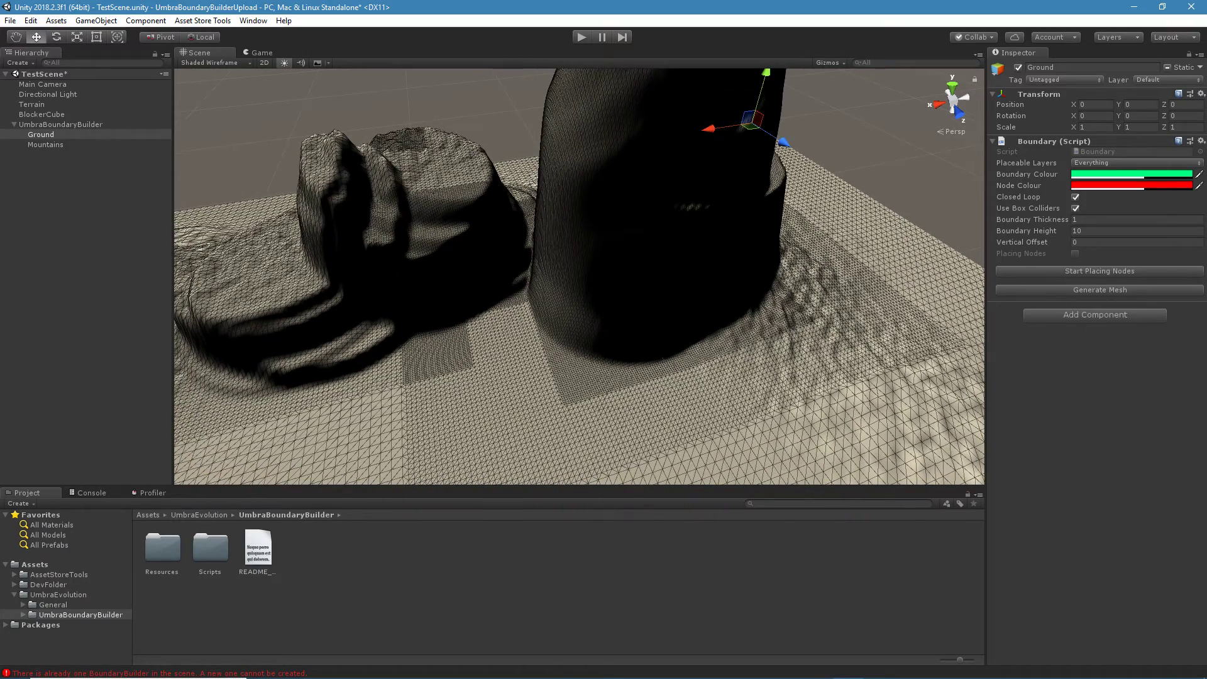
{"action": "right_click_drag", "start_coordinate": [877, 242], "coordinate": [808, 249]}
{"action": "mouse_move", "coordinate": [808, 248]}
{"action": "middle_mouse_down"}
{"action": "mouse_move", "coordinate": [795, 253]}
{"action": "mouse_move", "coordinate": [808, 246]}
{"action": "middle_mouse_up"}
{"action": "left_click", "coordinate": [1089, 164]}
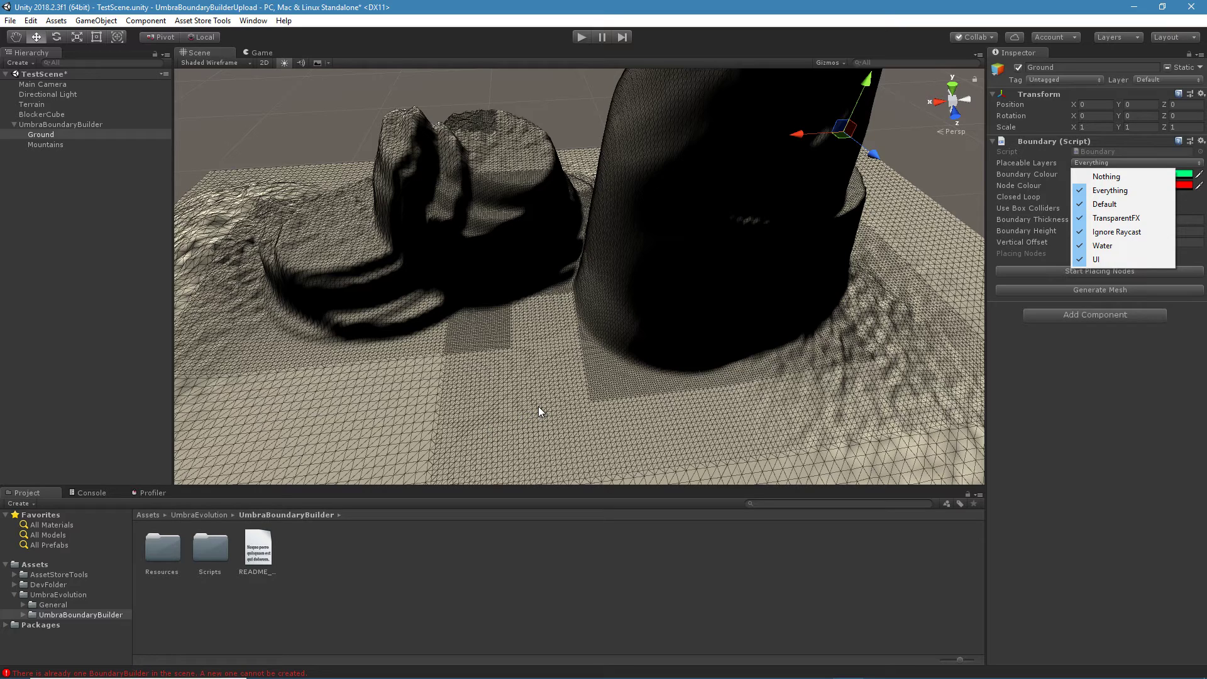
Step: Focus the scene view on BlockerCube and start node placement for the Ground boundary
{"action": "left_click", "coordinate": [45, 114]}
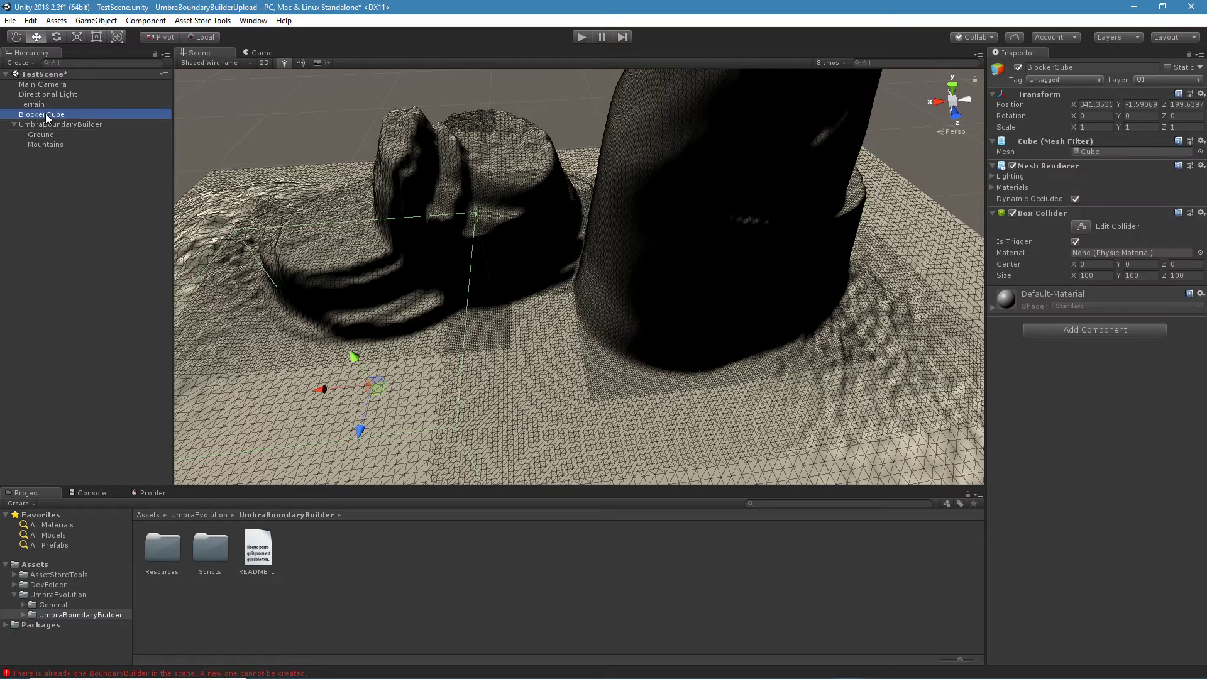
{"action": "double_click", "coordinate": [45, 114]}
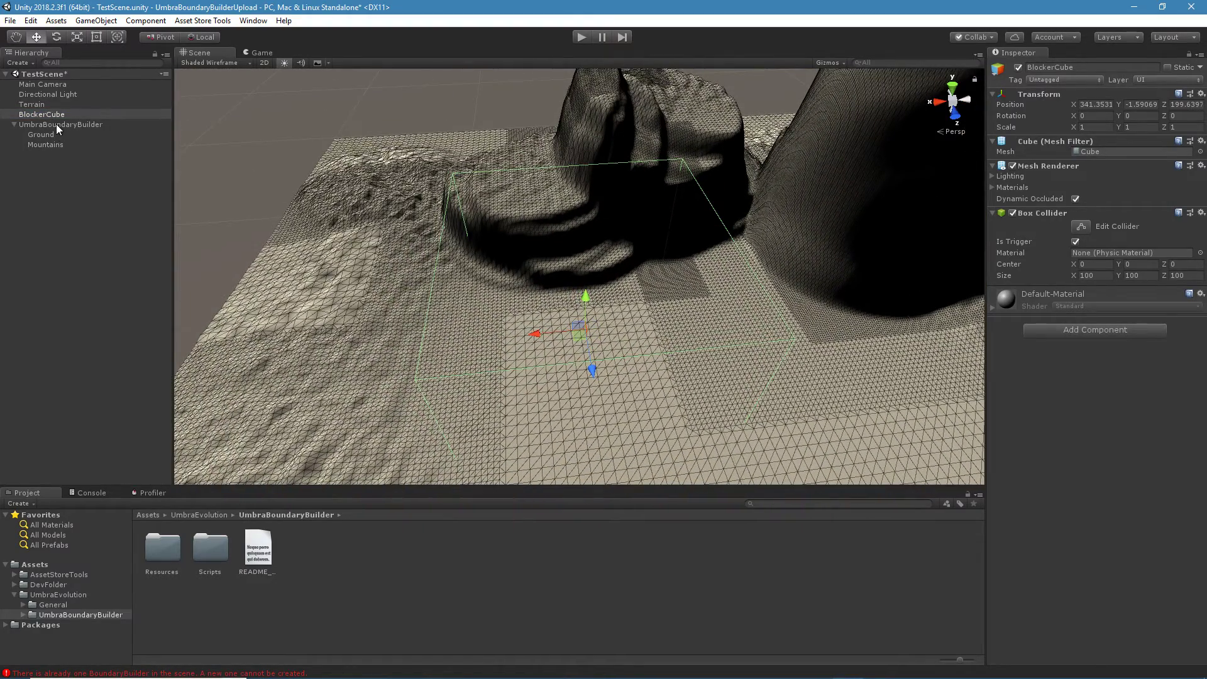
{"action": "left_click", "coordinate": [41, 135]}
{"action": "left_click", "coordinate": [1093, 272]}
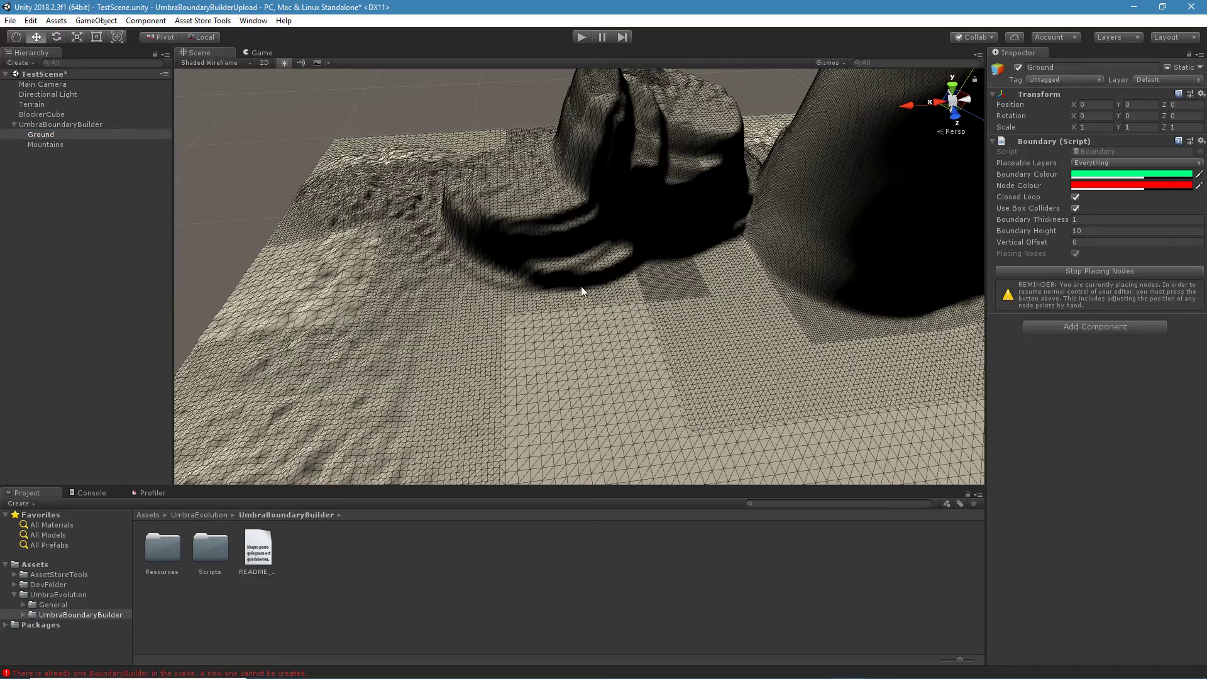
Step: Place four Ground boundary nodes over the BlockerCube area with all layers placeable
{"action": "left_click", "coordinate": [583, 287]}
{"action": "left_click", "coordinate": [522, 361]}
{"action": "left_click", "coordinate": [632, 379]}
{"action": "left_click", "coordinate": [703, 332]}
Step: Examine from several angles how the Ground boundary walls sit relative to BlockerCube and the terrain
{"action": "right_click_drag", "start_coordinate": [684, 280], "coordinate": [462, 305]}
{"action": "key", "text": "w"}
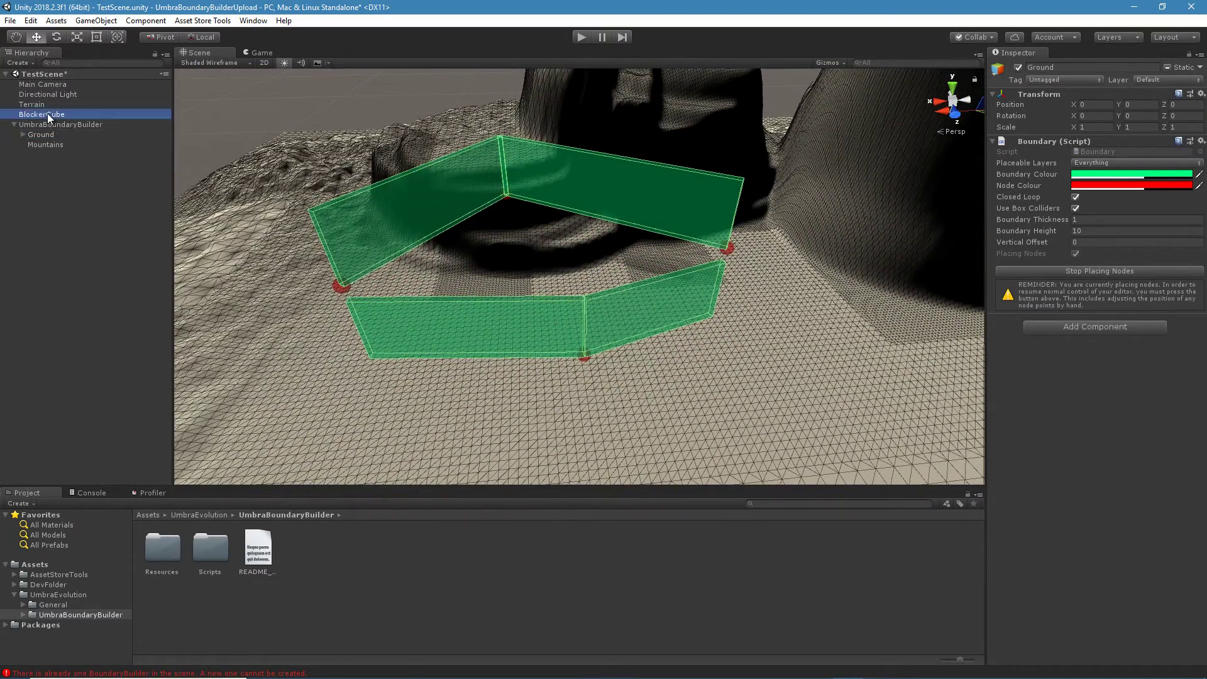
{"action": "double_click", "coordinate": [47, 114]}
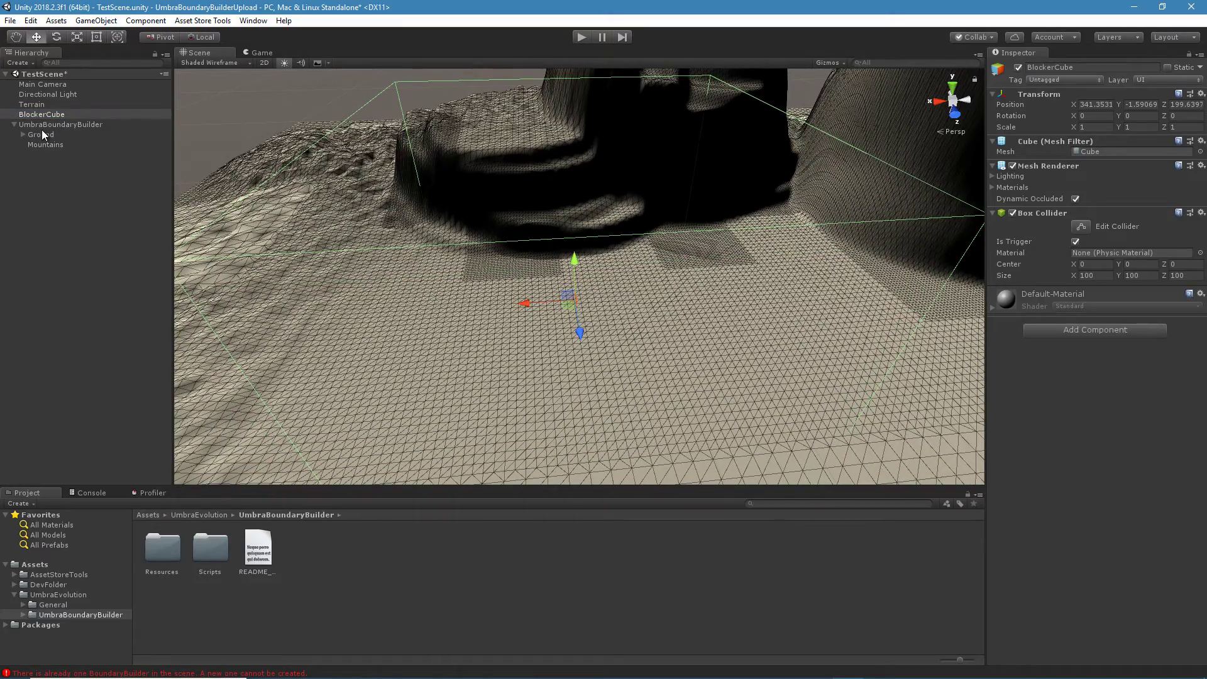
{"action": "left_click", "coordinate": [50, 126]}
{"action": "middle_click_drag", "start_coordinate": [524, 264], "coordinate": [528, 310]}
{"action": "middle_click_drag", "start_coordinate": [635, 312], "coordinate": [727, 328]}
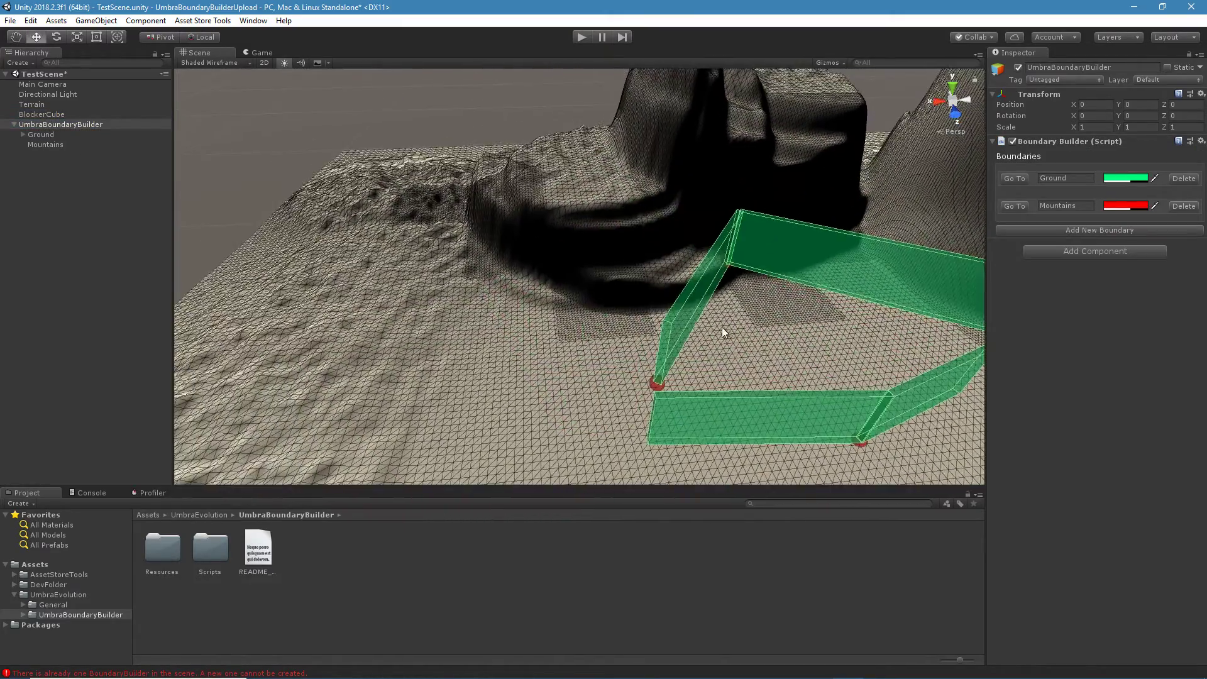
{"action": "right_click_drag", "start_coordinate": [727, 329], "coordinate": [698, 334]}
{"action": "middle_click_drag", "start_coordinate": [640, 288], "coordinate": [622, 336]}
{"action": "right_click_drag", "start_coordinate": [641, 338], "coordinate": [507, 341]}
{"action": "middle_click_drag", "start_coordinate": [715, 267], "coordinate": [556, 260]}
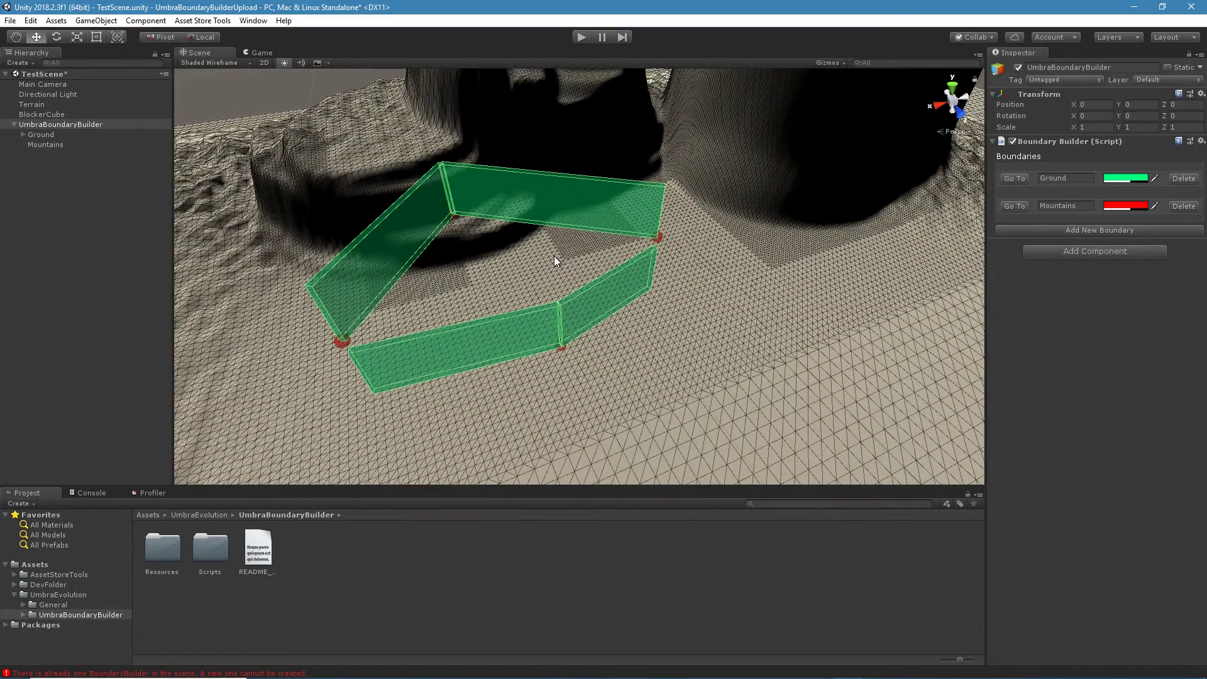
Step: Delete all four nodes, Node(1) to Node(4), from the Ground boundary
{"action": "left_click", "coordinate": [24, 135]}
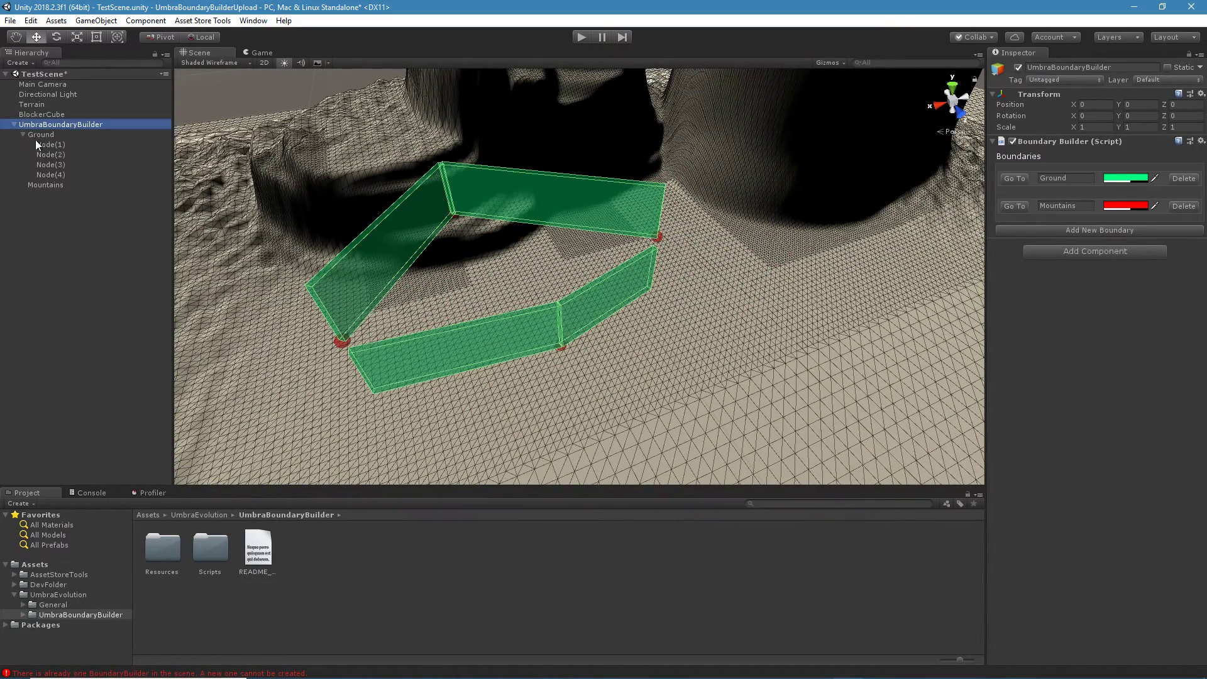
{"action": "left_click", "coordinate": [58, 175]}
{"action": "left_click", "coordinate": [54, 144], "text": "shift"}
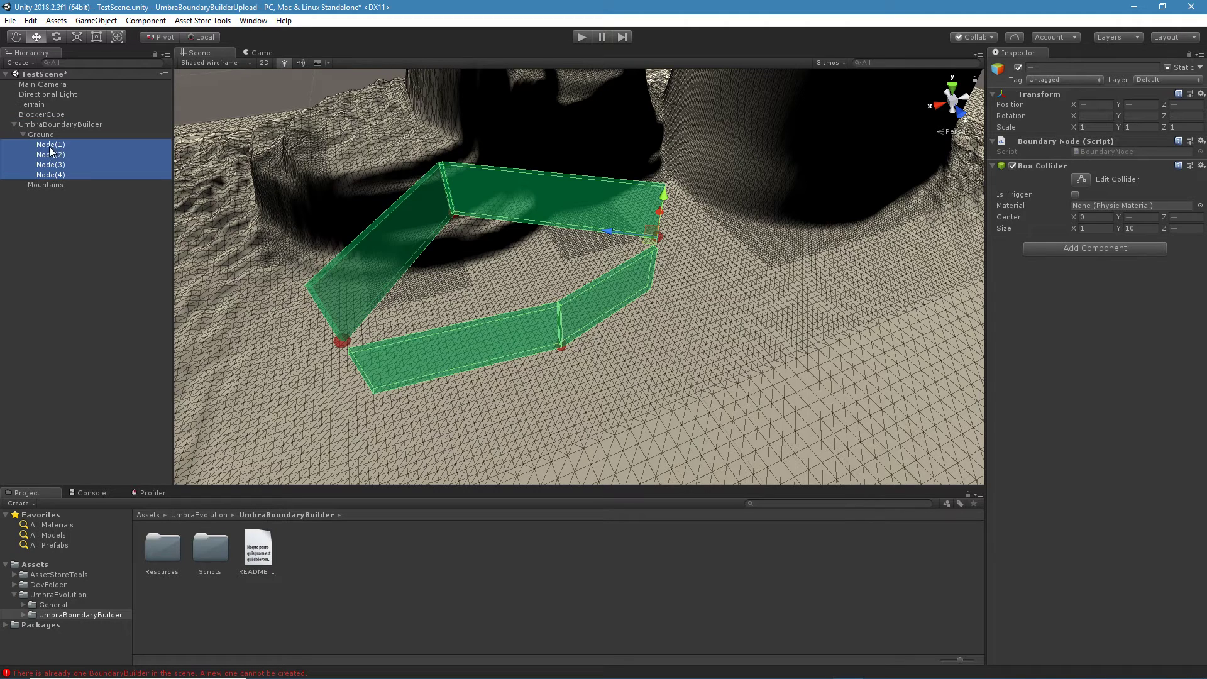
{"action": "key", "text": "Delete"}
Step: Restrict the Ground boundary's placeable layers to Default only
{"action": "left_click", "coordinate": [43, 135]}
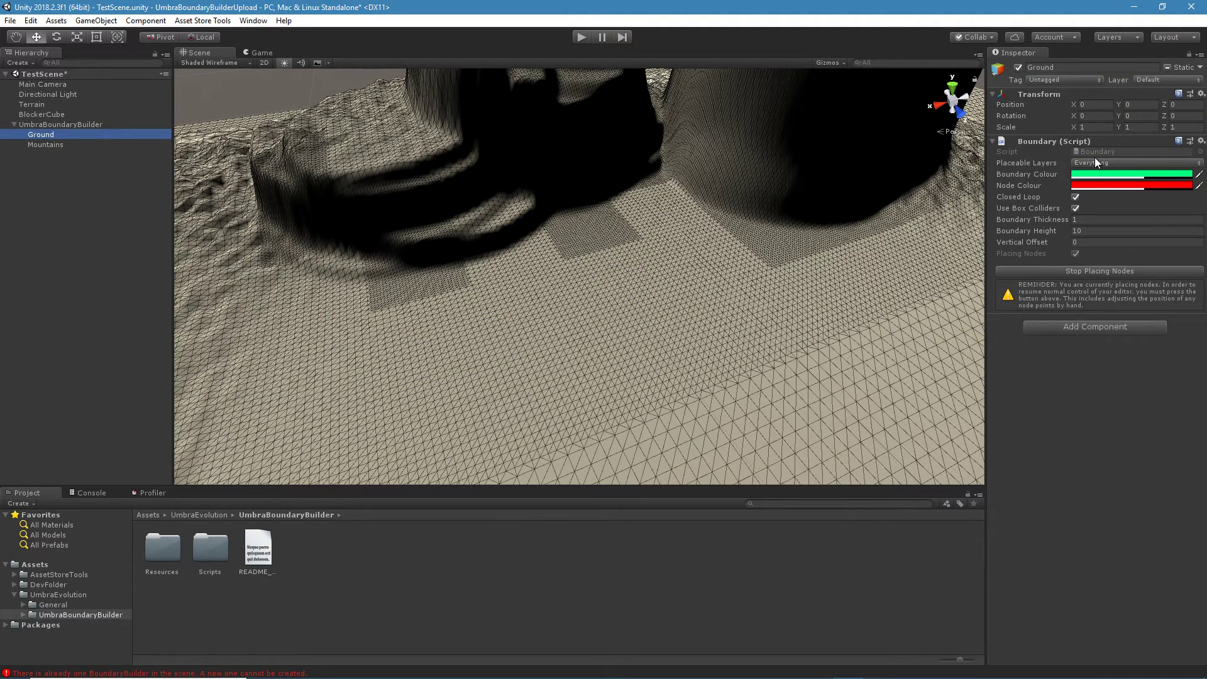
{"action": "left_click", "coordinate": [1095, 162]}
{"action": "left_click", "coordinate": [1106, 176]}
{"action": "left_click", "coordinate": [1094, 165]}
{"action": "left_click", "coordinate": [1113, 205]}
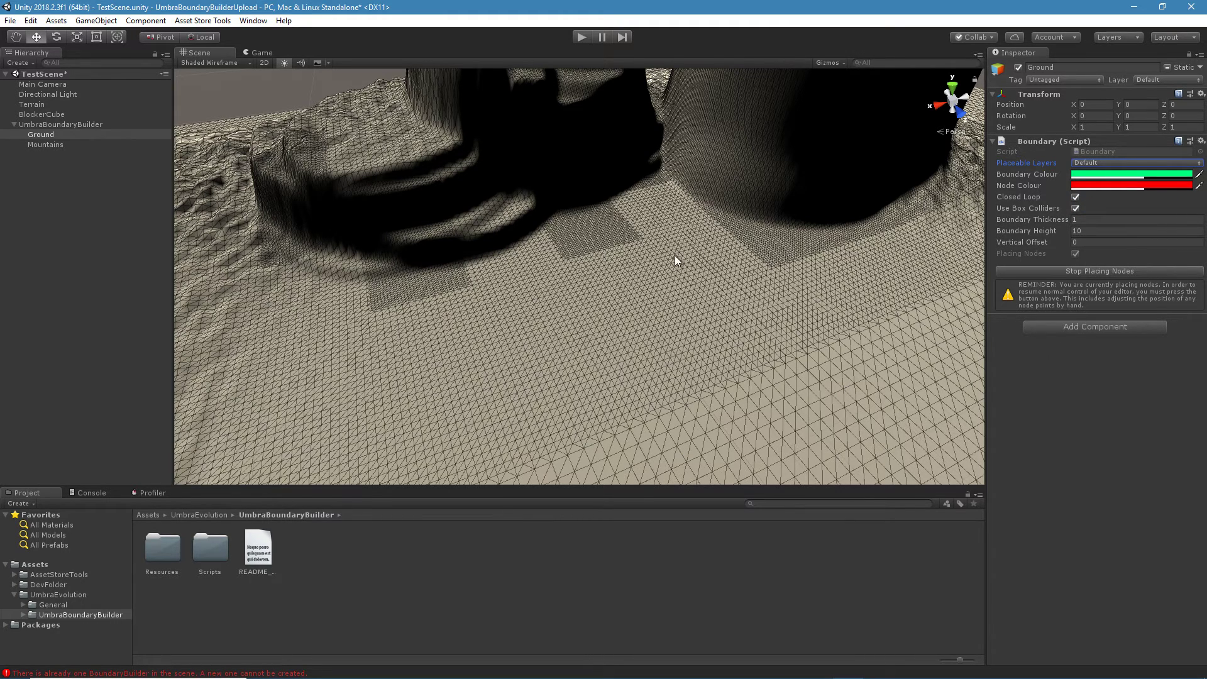
Step: Check BlockerCube's layer, and place five Ground boundary nodes on the terrain in a closed pentagon
{"action": "left_click", "coordinate": [51, 116]}
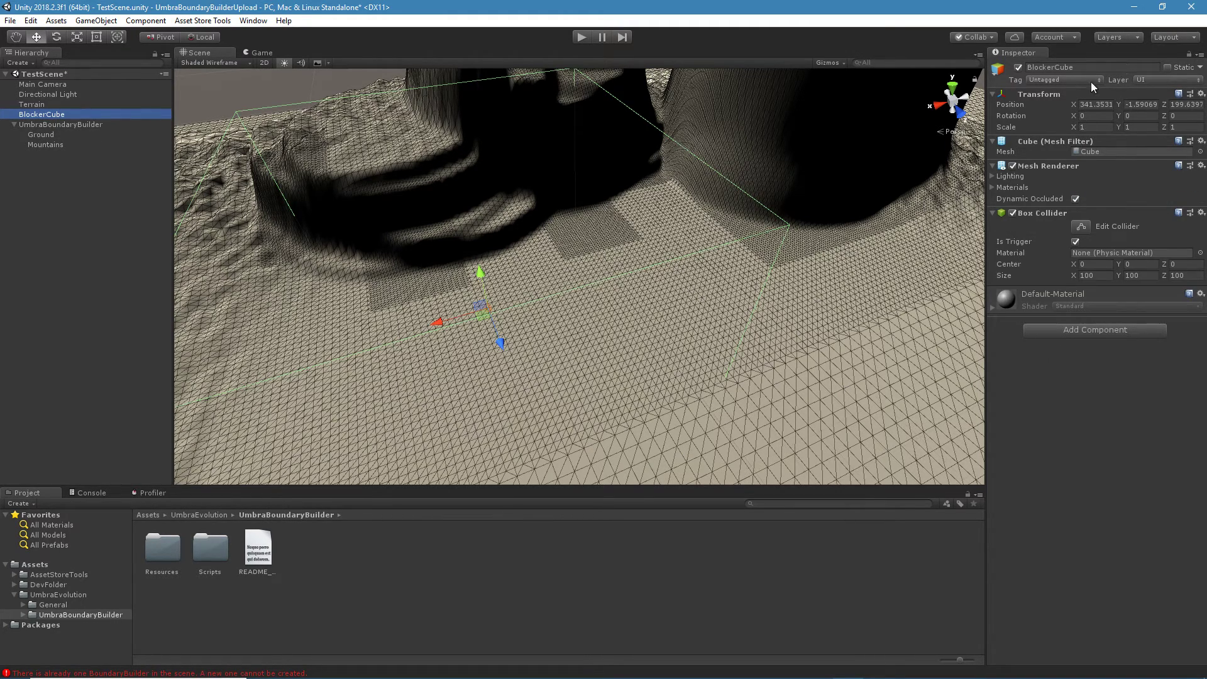
{"action": "left_click", "coordinate": [45, 131]}
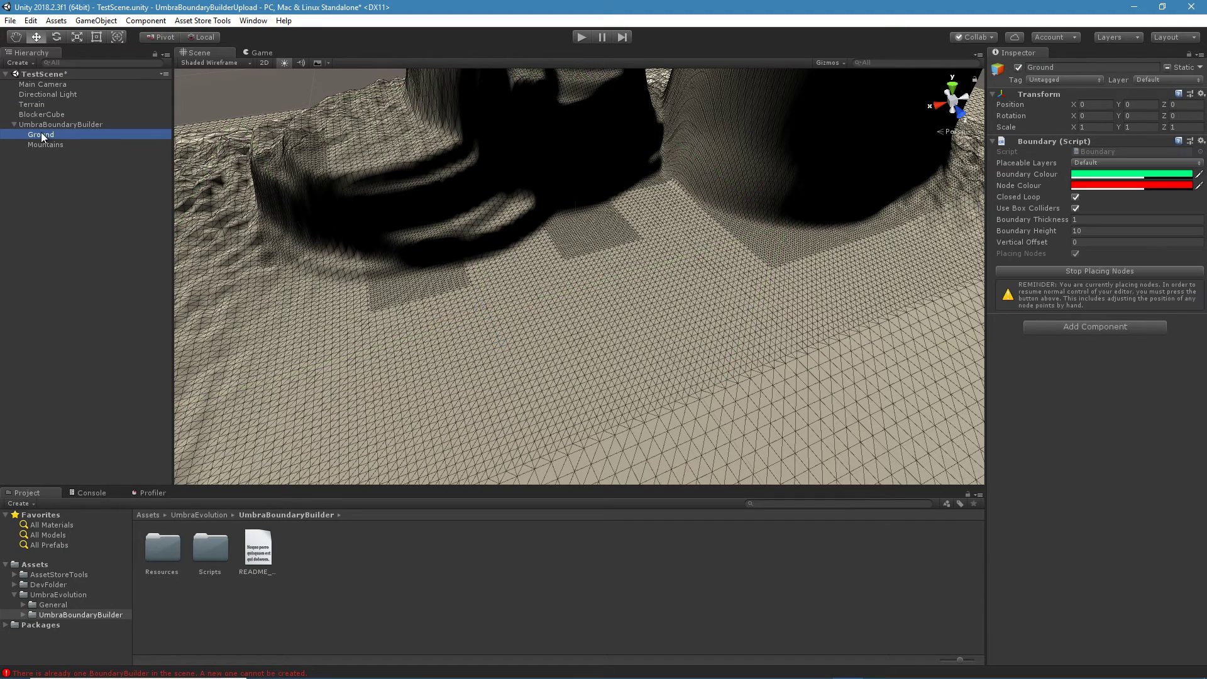
{"action": "left_click", "coordinate": [467, 321]}
{"action": "left_click", "coordinate": [522, 378]}
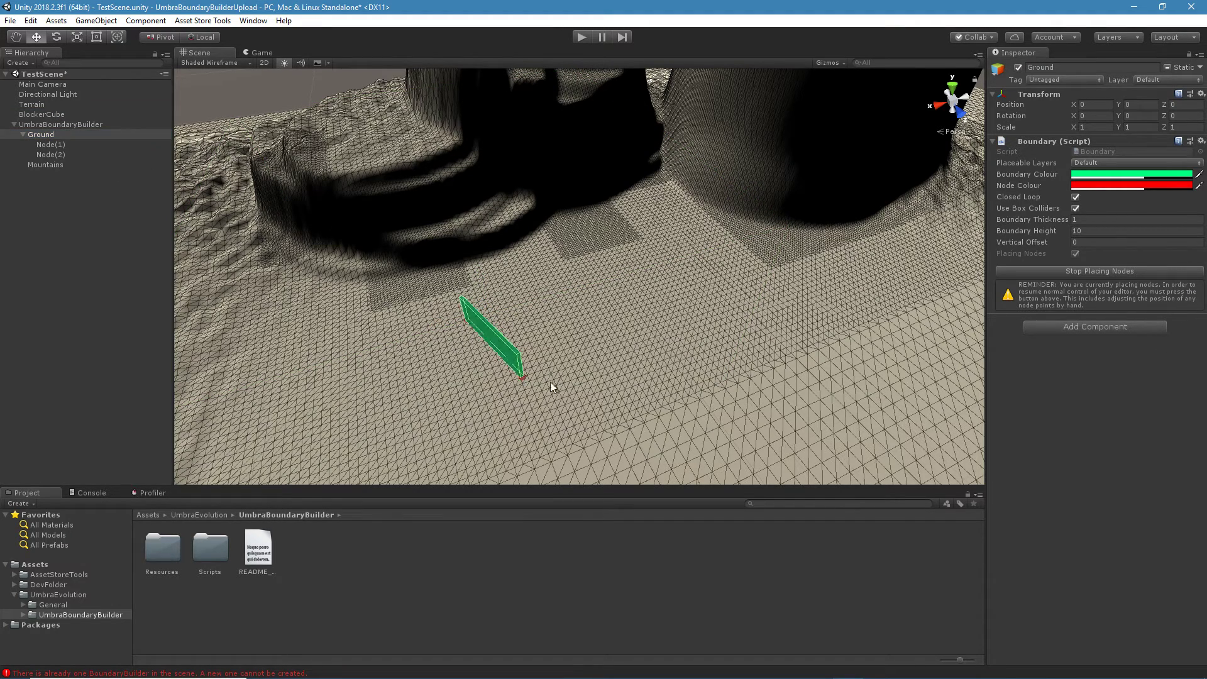
{"action": "left_click", "coordinate": [683, 346]}
{"action": "left_click", "coordinate": [647, 265]}
{"action": "left_click", "coordinate": [520, 250]}
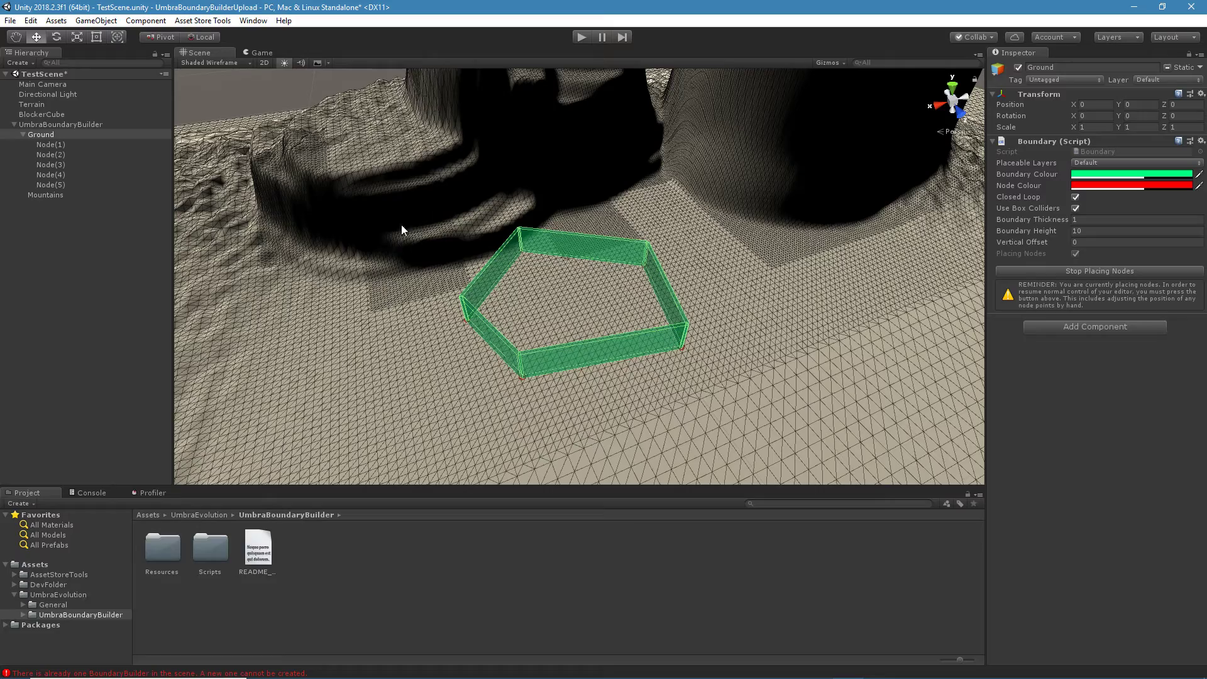
{"action": "right_click_drag", "start_coordinate": [425, 255], "coordinate": [639, 337]}
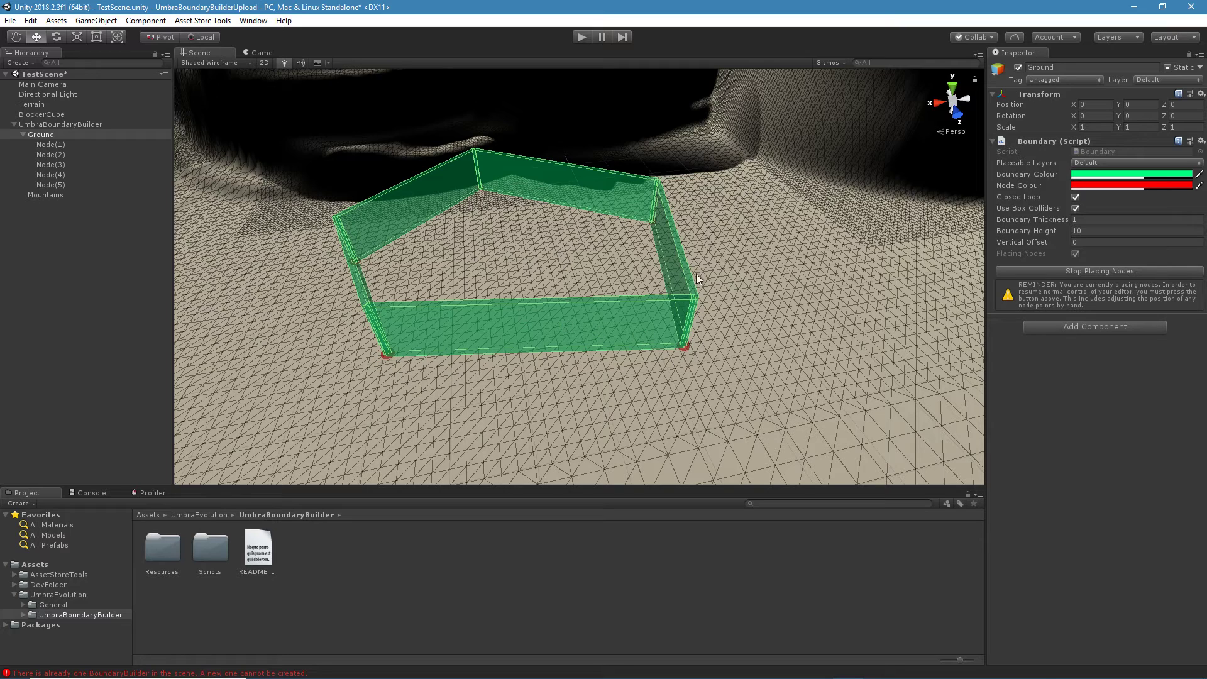
{"action": "middle_click_drag", "start_coordinate": [623, 363], "coordinate": [590, 407]}
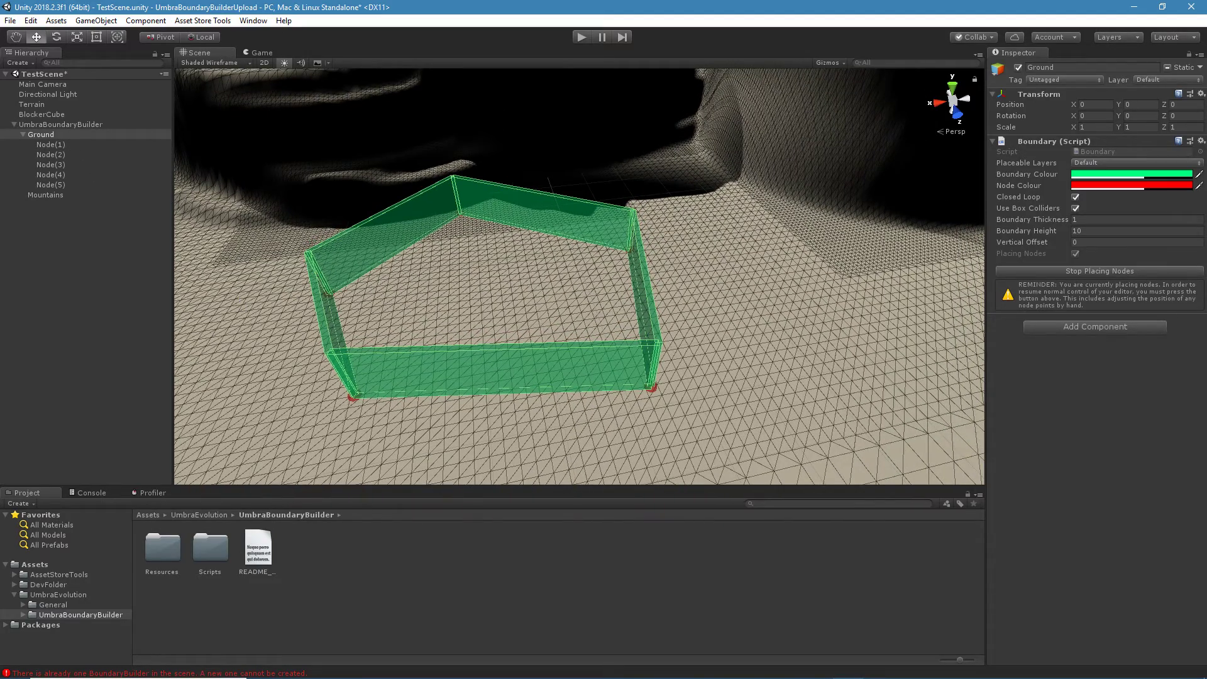
{"action": "middle_click_drag", "start_coordinate": [654, 316], "coordinate": [651, 334]}
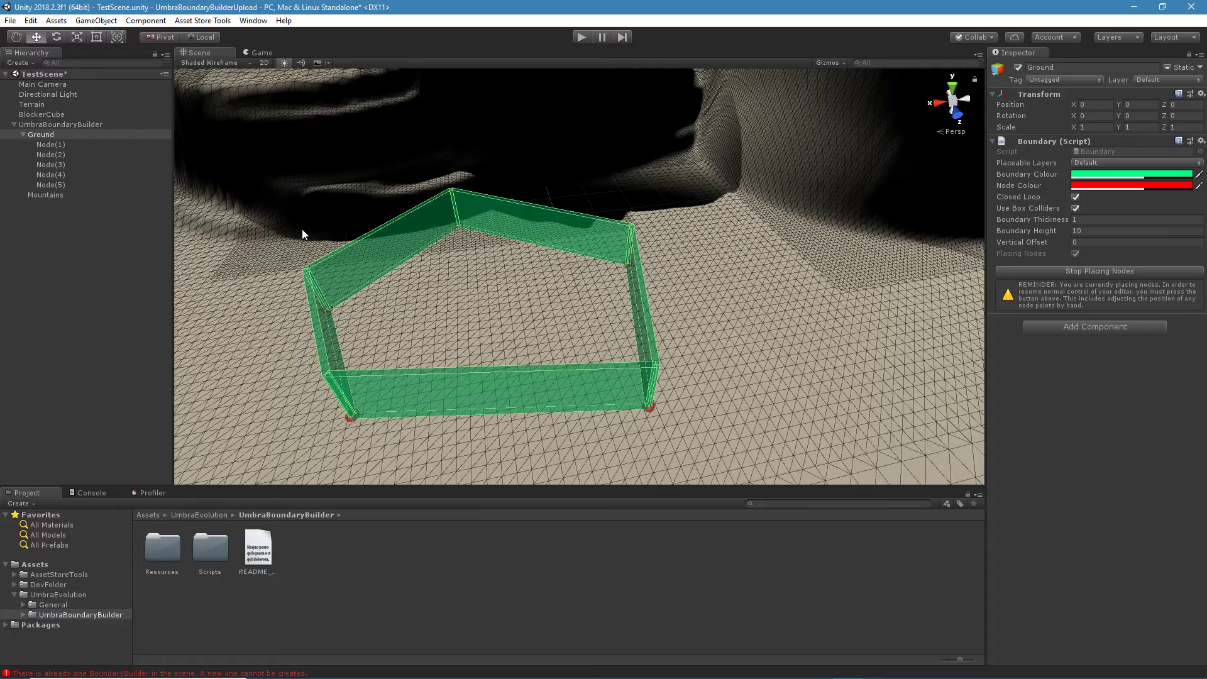
{"action": "scroll", "coordinate": [539, 376], "scroll_direction": "up", "scroll_amount": 5}
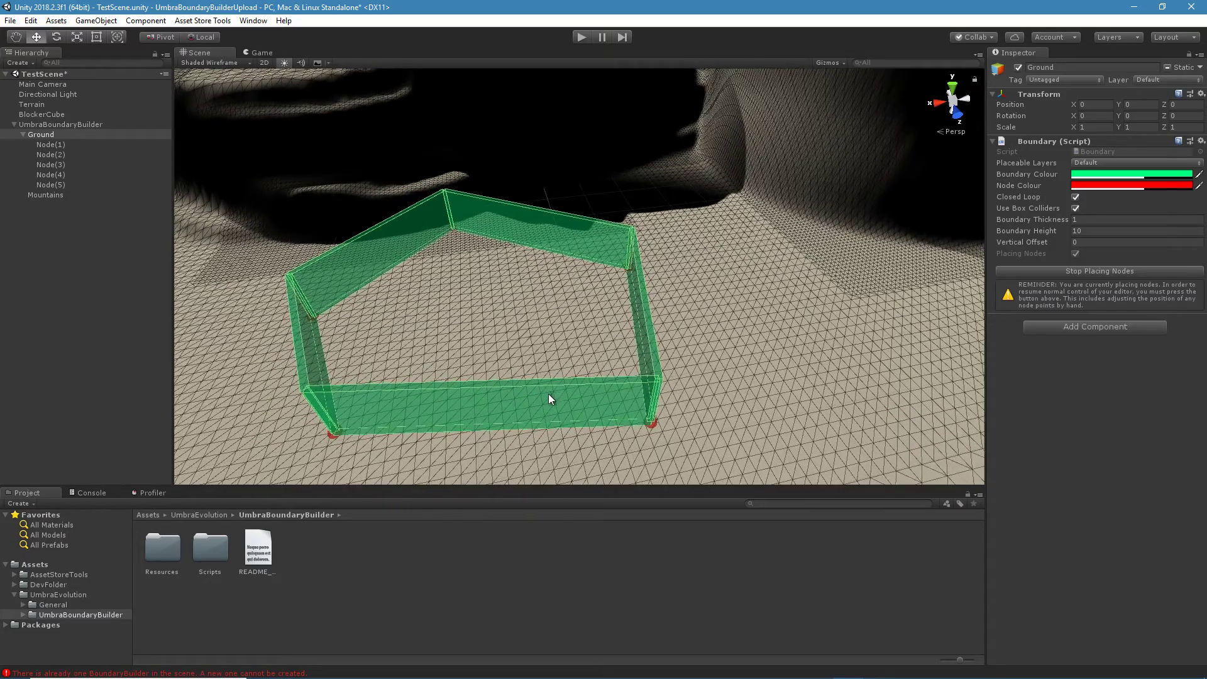
Step: Change the Ground boundary's colour to yellow and check it in the UmbraBoundaryBuilder's boundary list
{"action": "left_click", "coordinate": [1096, 174]}
{"action": "left_click_drag", "start_coordinate": [1099, 295], "coordinate": [1083, 273]}
{"action": "left_click", "coordinate": [58, 131]}
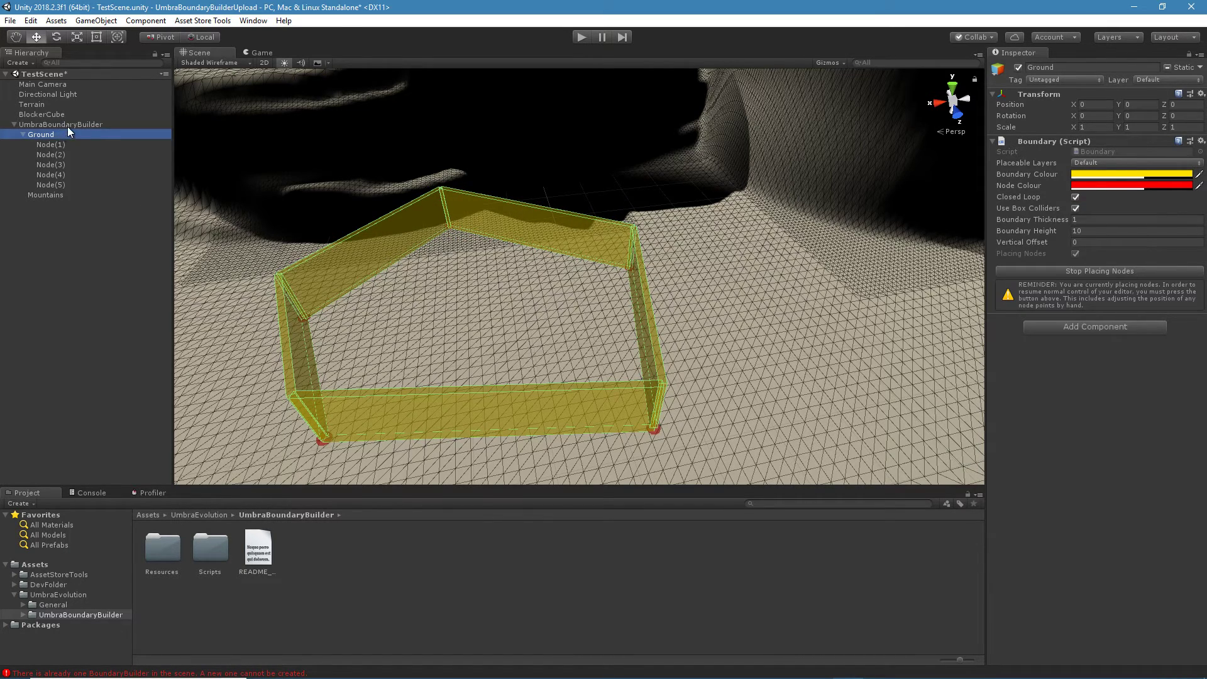
{"action": "left_click", "coordinate": [67, 125]}
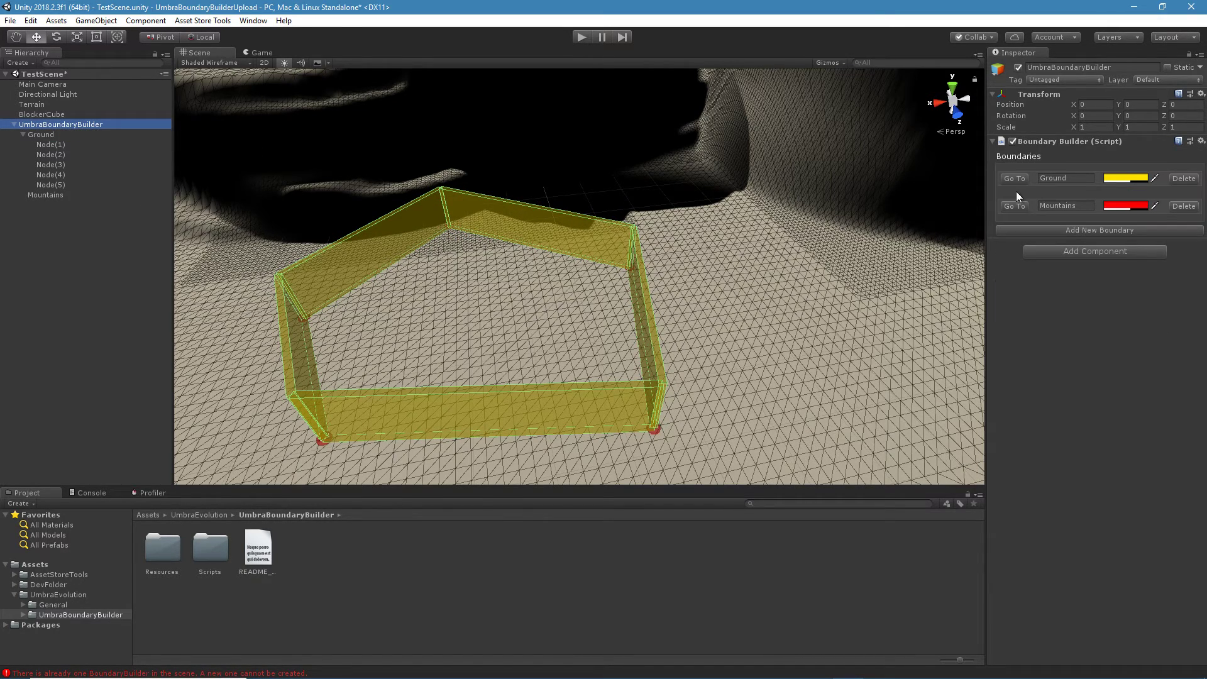
Step: Set the Ground boundary's node colour to bright green, hexadecimal 00FF25, at full opacity
{"action": "left_click", "coordinate": [48, 137]}
{"action": "left_click", "coordinate": [1130, 185]}
{"action": "left_click_drag", "start_coordinate": [1094, 266], "coordinate": [1028, 290]}
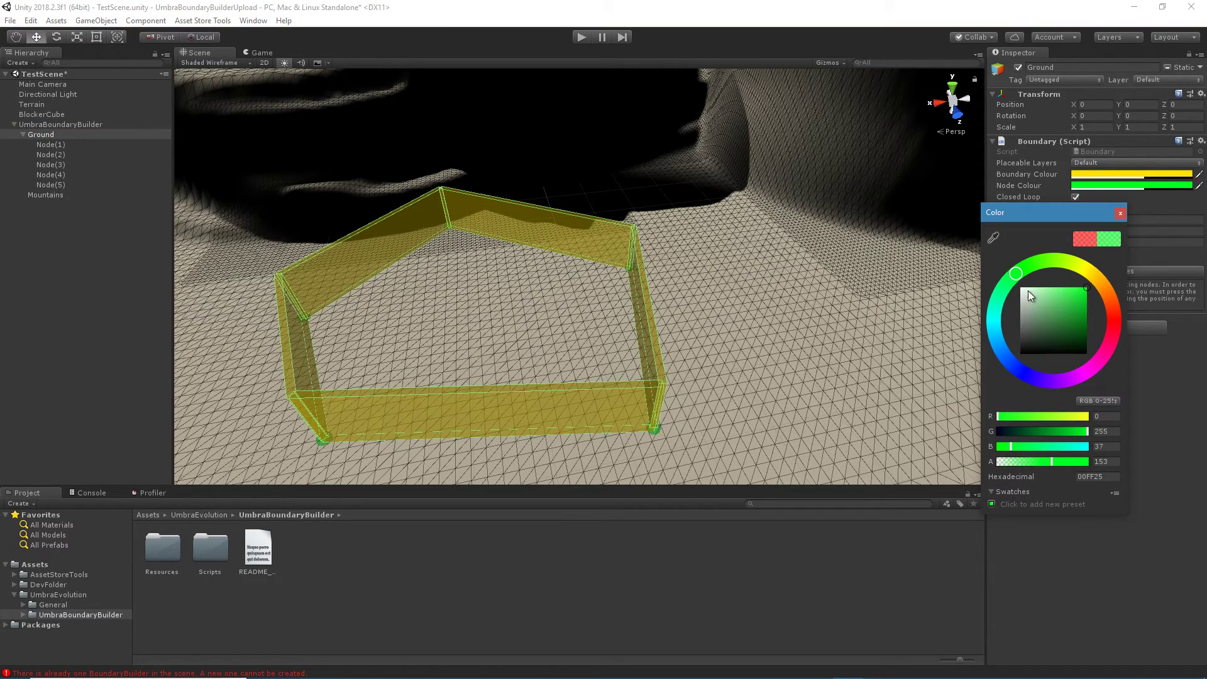
{"action": "left_click", "coordinate": [1148, 461]}
Step: Turn the Ground boundary's Closed Loop option off and back on to compare the open and closed shapes
{"action": "right_click_drag", "start_coordinate": [580, 268], "coordinate": [621, 302]}
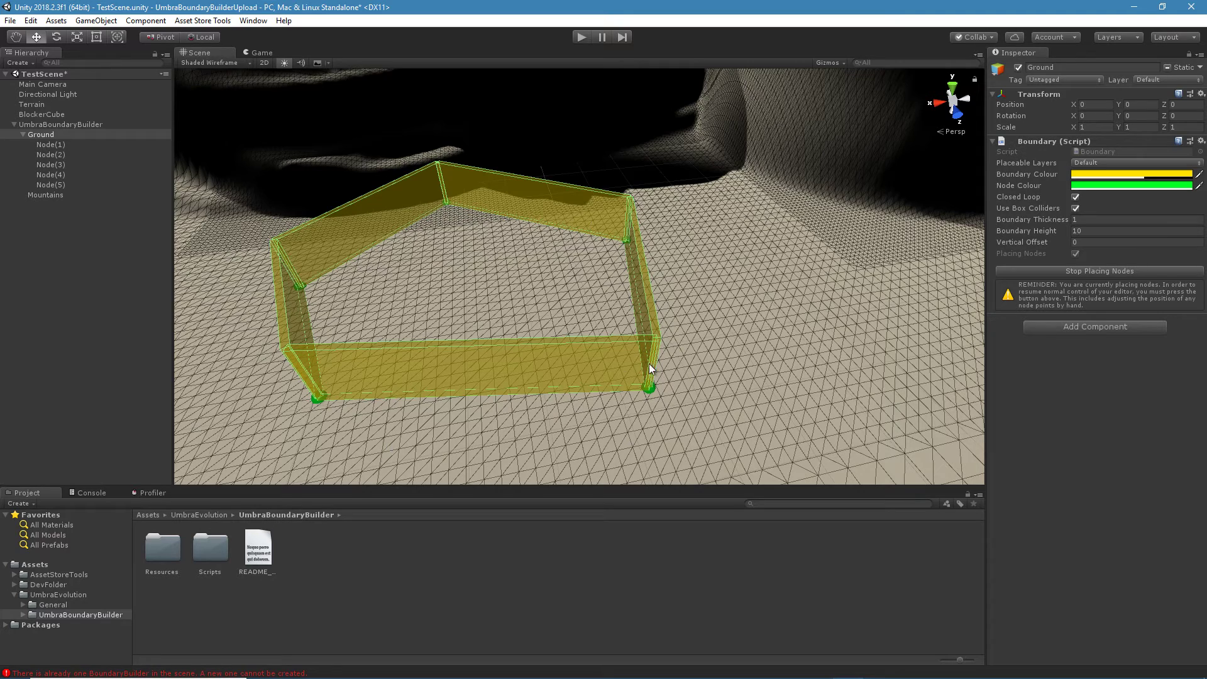
{"action": "right_click_drag", "start_coordinate": [654, 367], "coordinate": [613, 381]}
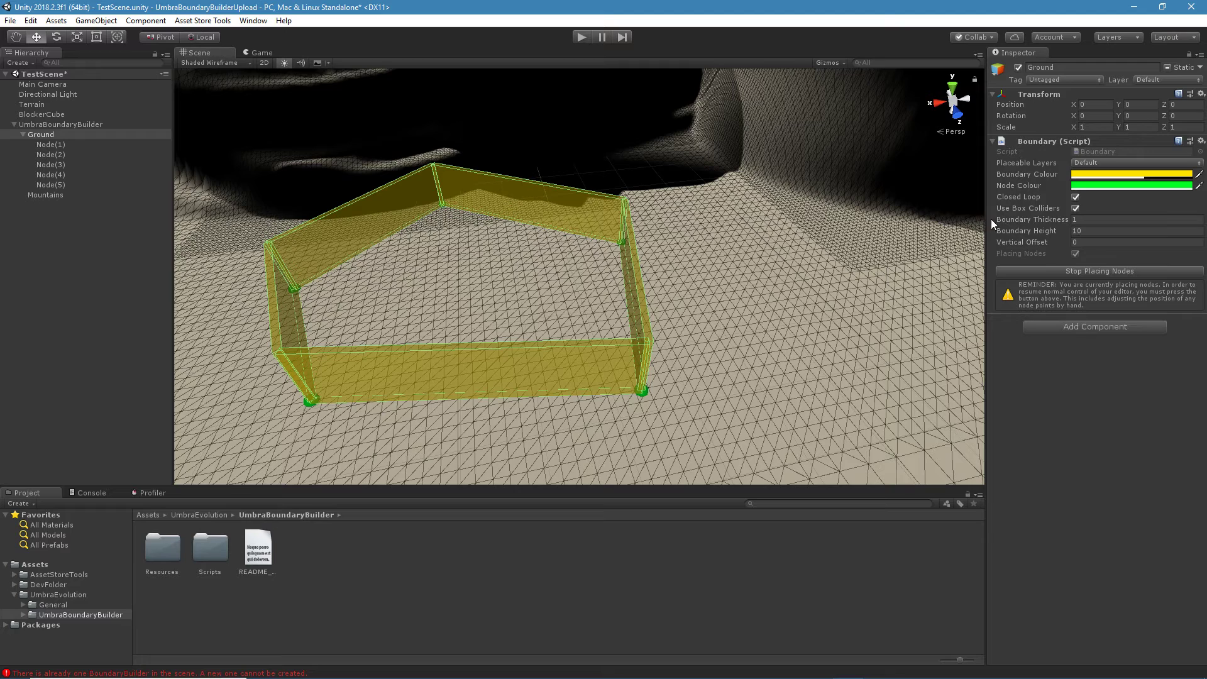
{"action": "left_click", "coordinate": [1076, 197]}
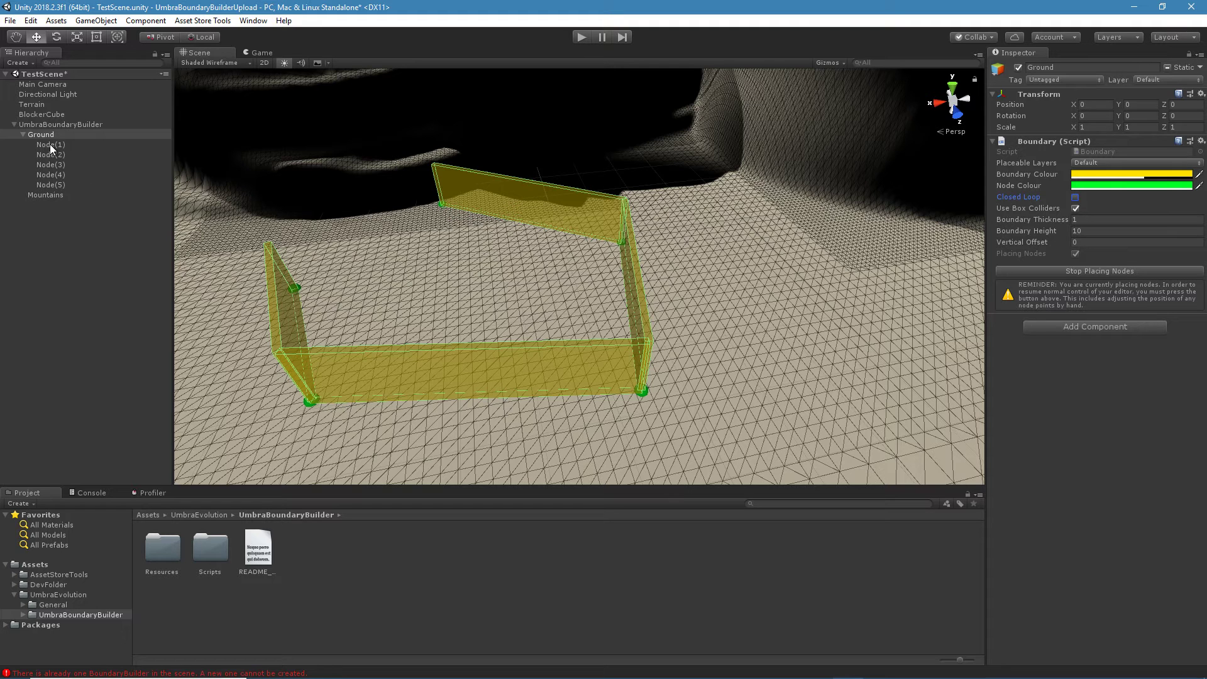
{"action": "left_click", "coordinate": [1076, 208]}
{"action": "left_click", "coordinate": [1075, 197]}
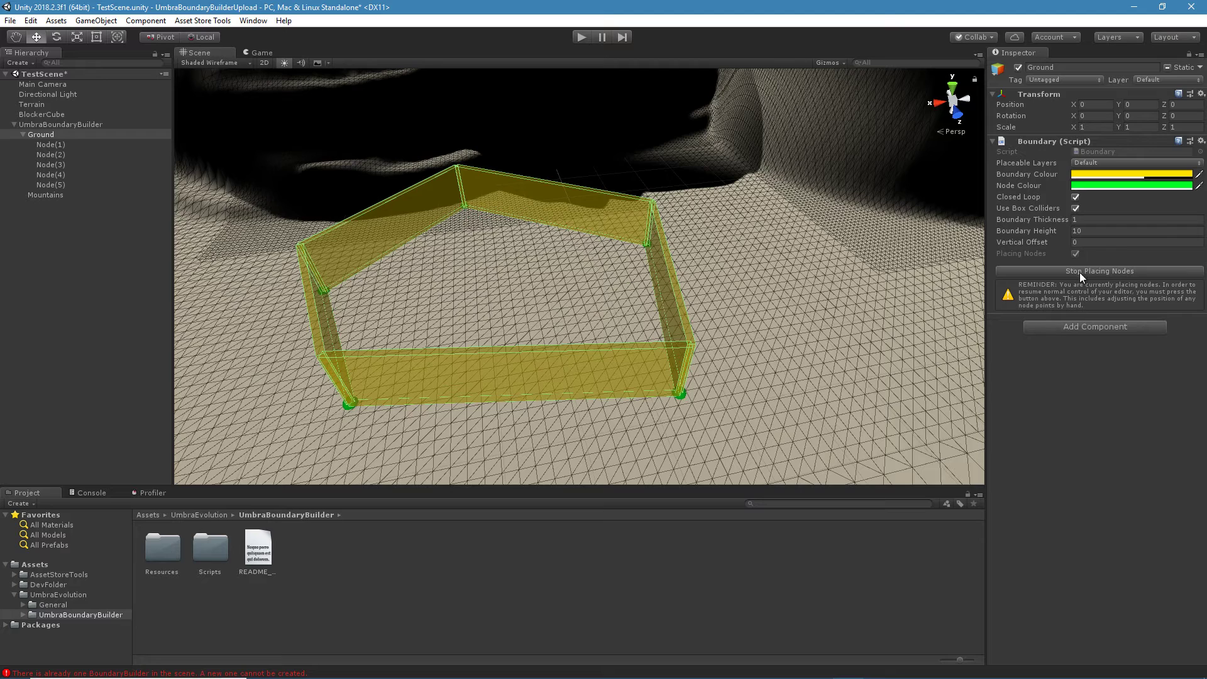
Step: Try closing the gap with two extra nodes while Closed Loop is off, and undo them before re-enabling Closed Loop
{"action": "left_click", "coordinate": [1075, 198]}
{"action": "left_click", "coordinate": [464, 207]}
{"action": "left_click", "coordinate": [326, 287]}
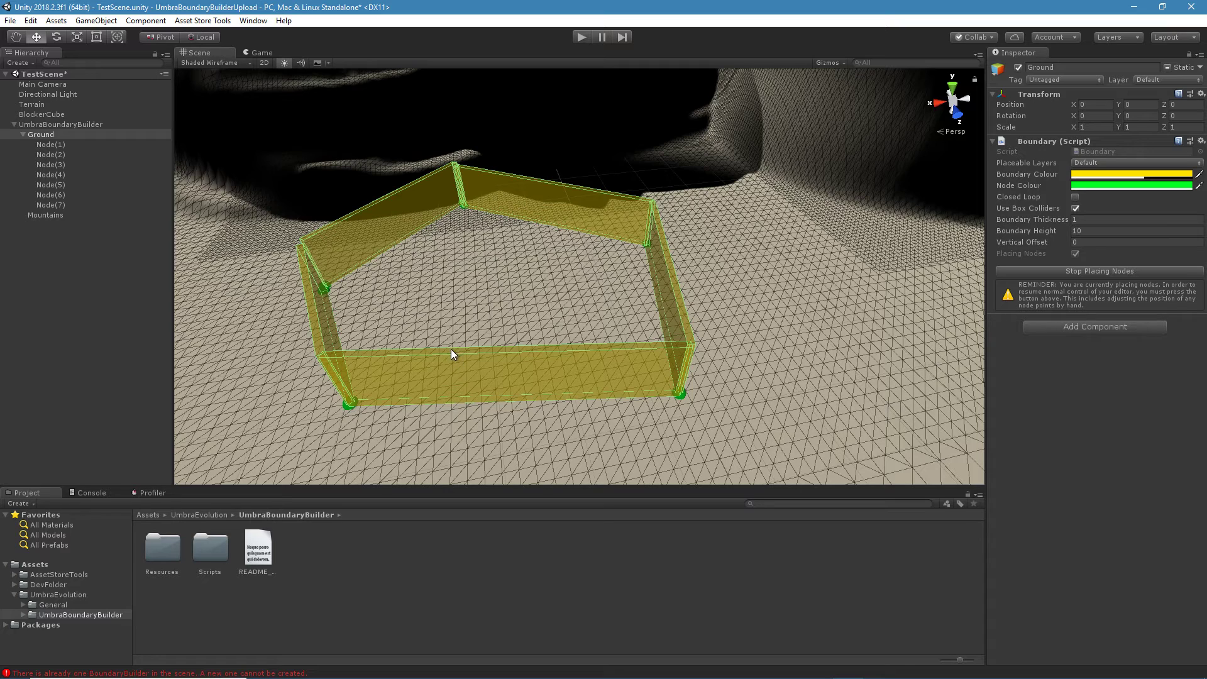
{"action": "key", "text": "ctrl+z"}
{"action": "key", "text": "ctrl+z"}
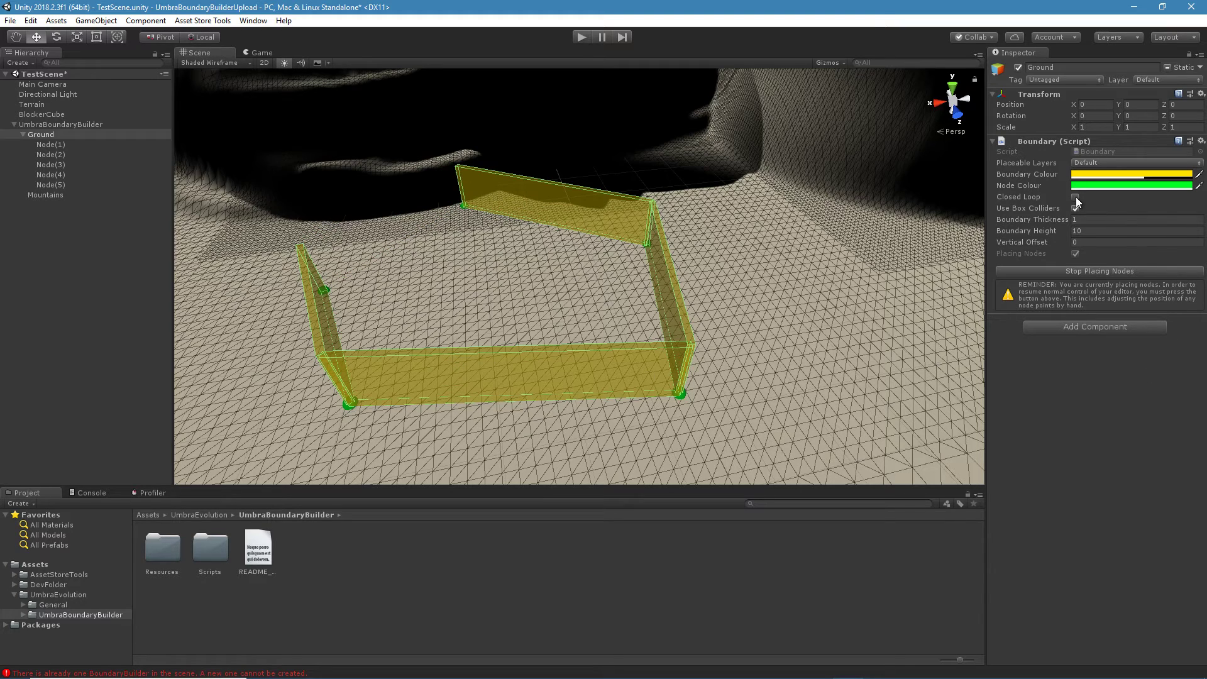
{"action": "left_click", "coordinate": [1077, 196]}
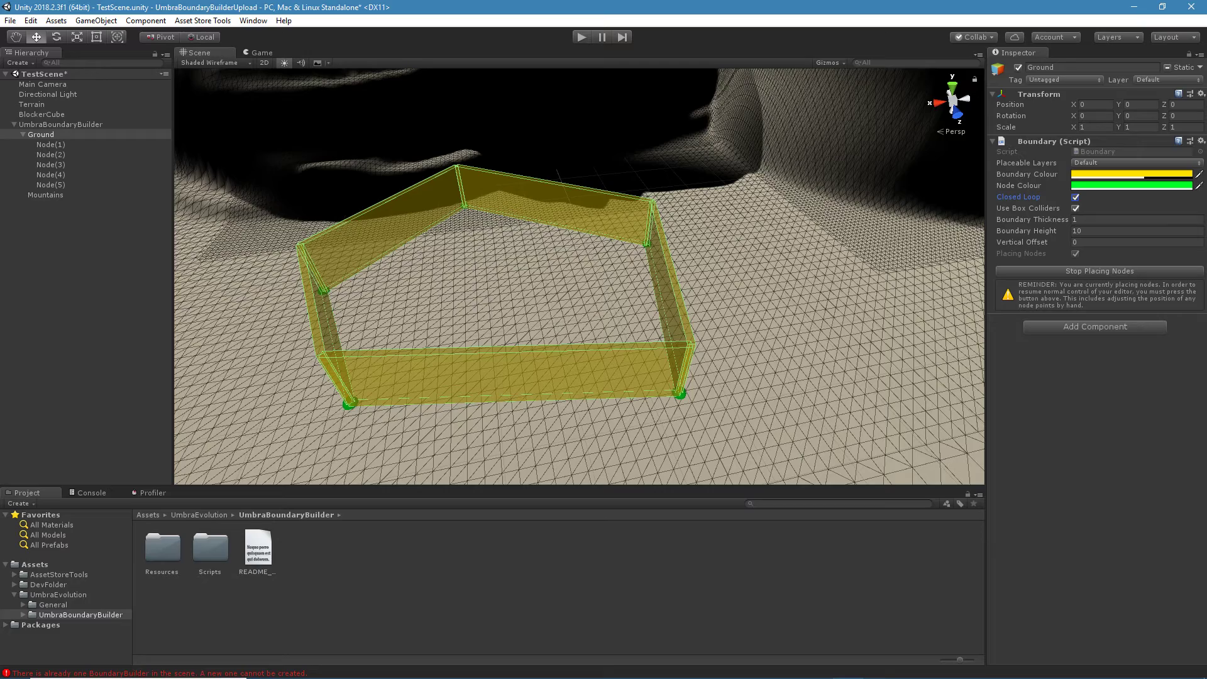
Step: Disable box colliders for the Ground boundary
{"action": "middle_click_drag", "start_coordinate": [440, 268], "coordinate": [460, 275]}
{"action": "left_click", "coordinate": [1076, 208]}
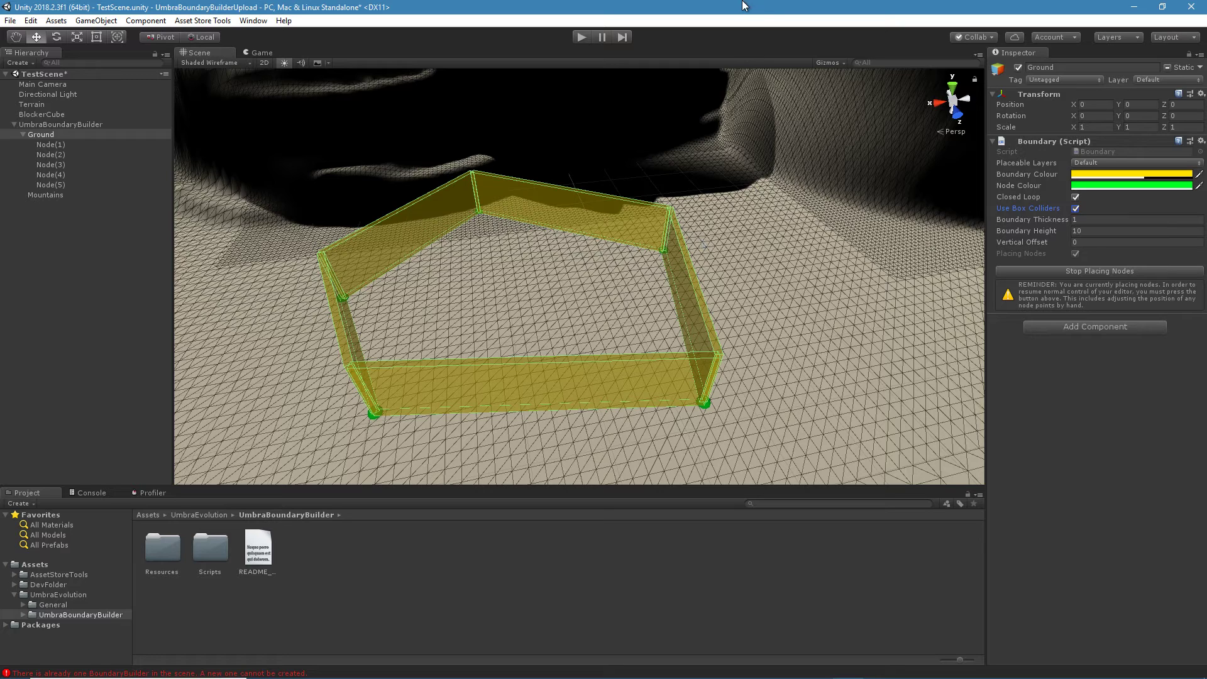
{"action": "left_click", "coordinate": [1075, 208]}
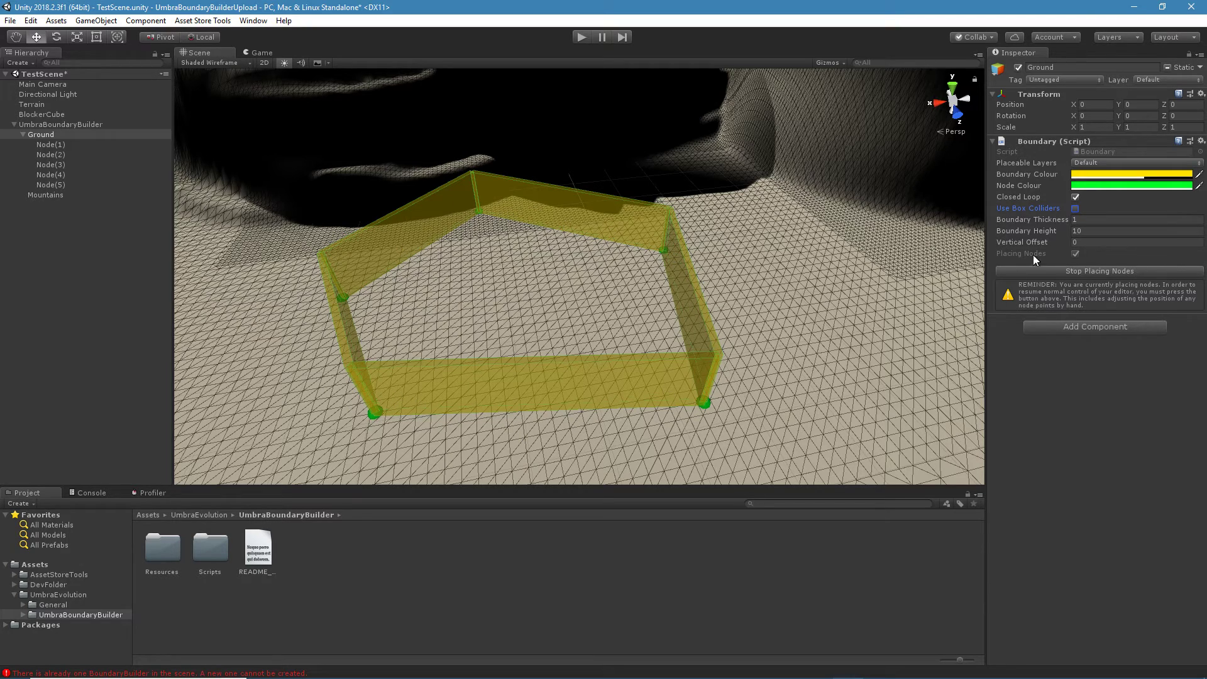
Step: Try a boundary thickness of 13.1 on the Ground walls, inspect the overlapping corners, and set the thickness back to 1
{"action": "left_click_drag", "start_coordinate": [1010, 221], "coordinate": [1052, 229]}
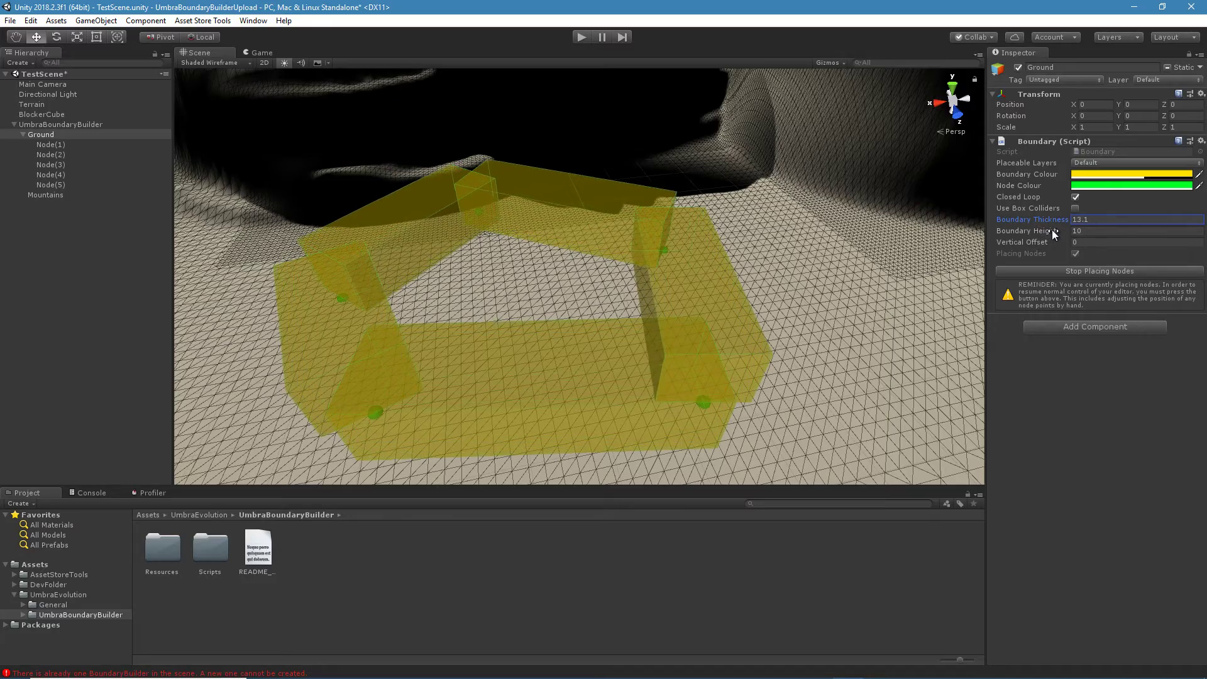
{"action": "right_click_drag", "start_coordinate": [533, 261], "coordinate": [488, 261]}
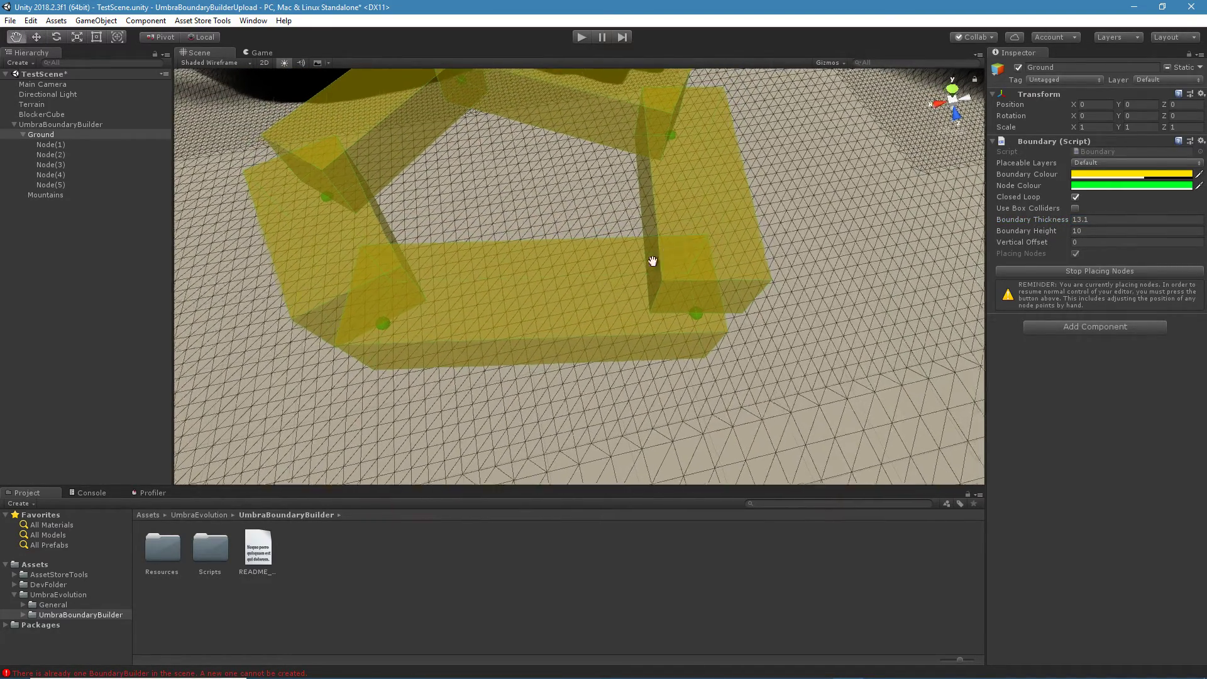
{"action": "middle_click_drag", "start_coordinate": [650, 262], "coordinate": [486, 274]}
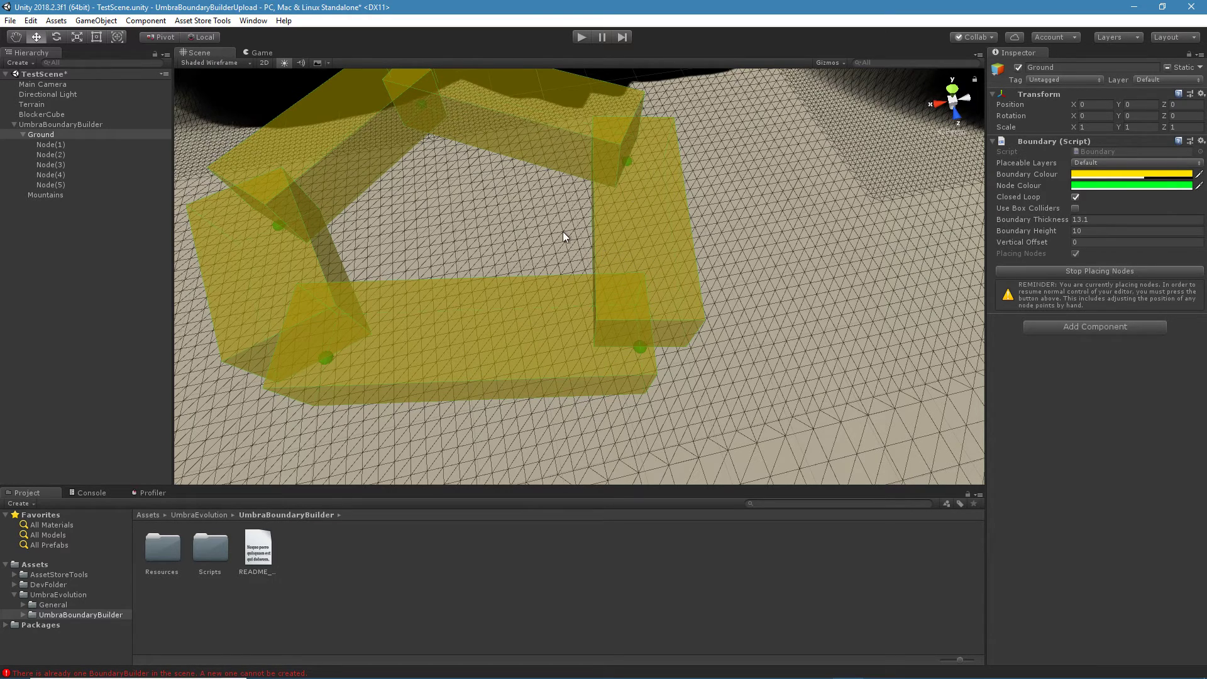
{"action": "right_click_drag", "start_coordinate": [757, 233], "coordinate": [747, 303]}
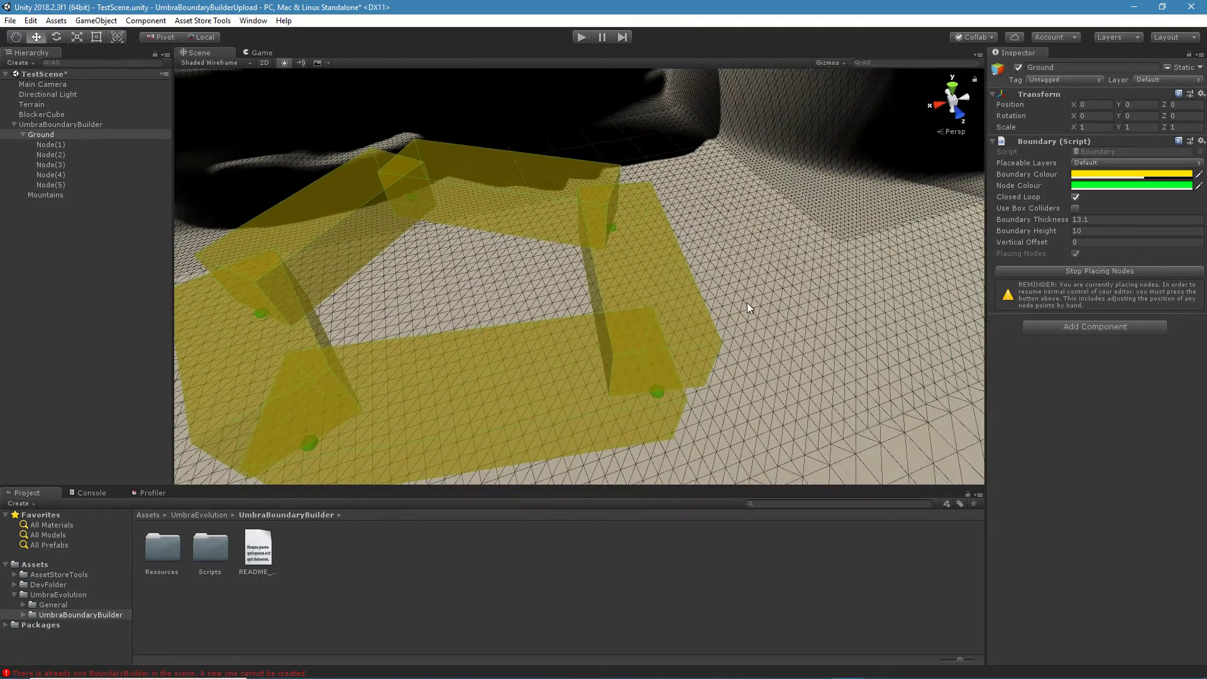
{"action": "left_click_drag", "start_coordinate": [1080, 221], "coordinate": [1127, 236]}
{"action": "left_click", "coordinate": [1129, 221]}
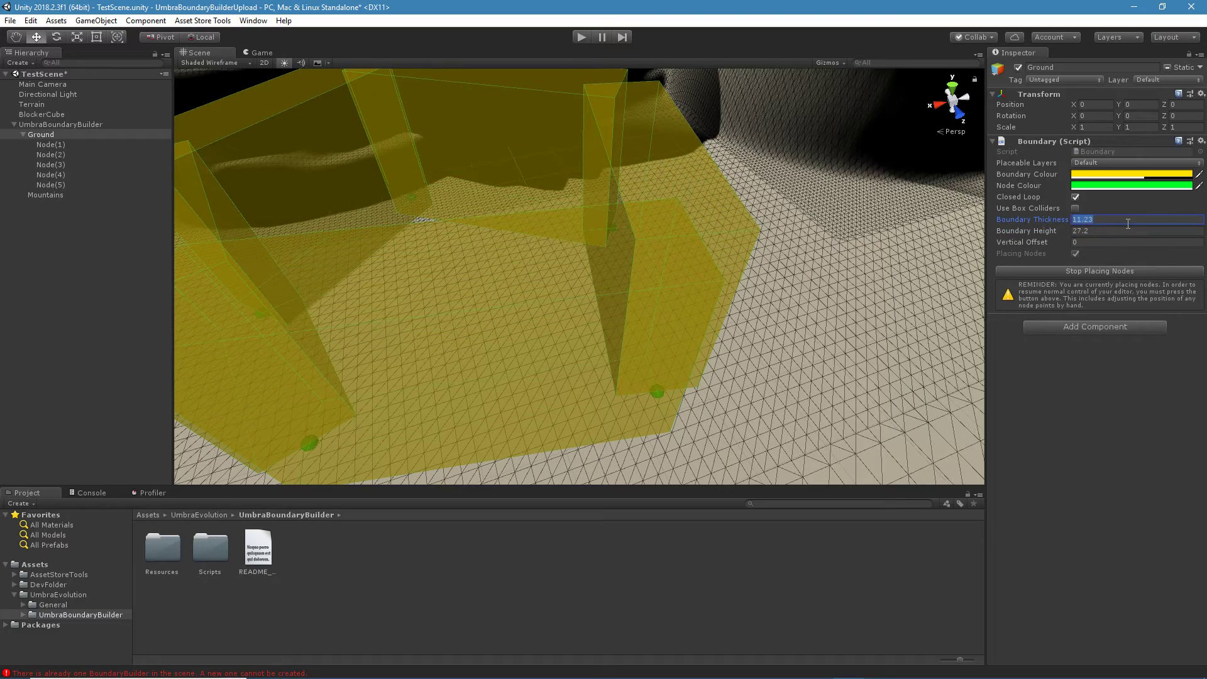
{"action": "type", "text": "1"}
{"action": "middle_click_drag", "start_coordinate": [786, 269], "coordinate": [648, 256]}
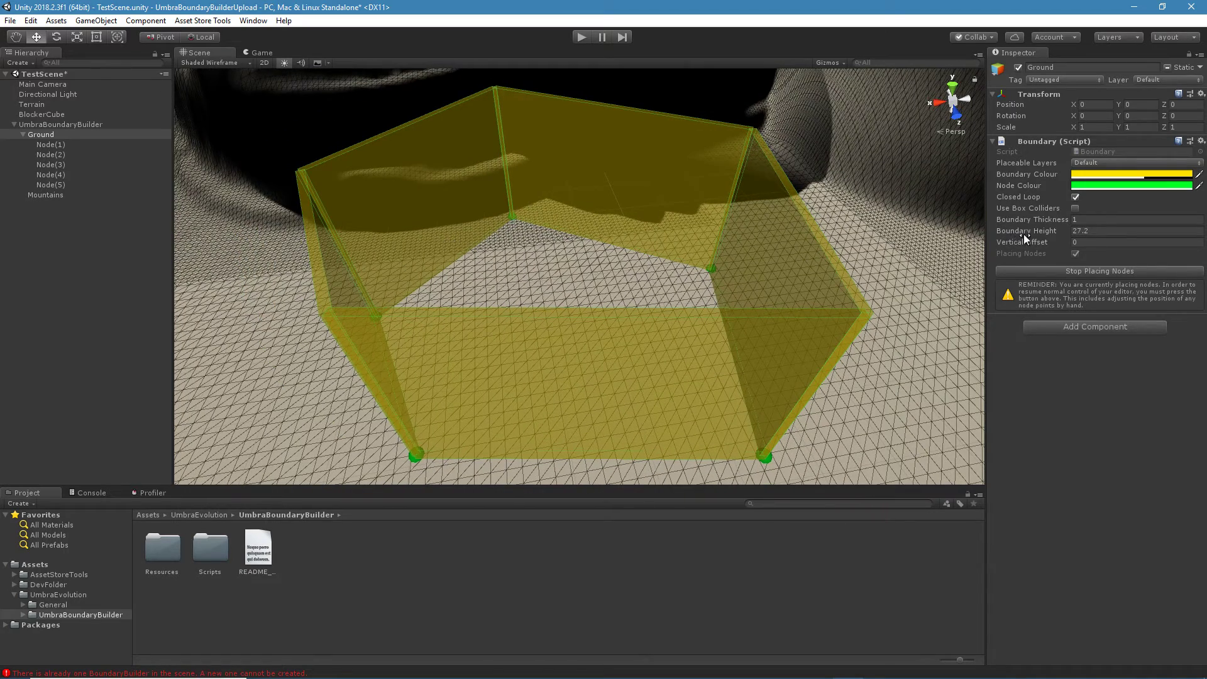
Step: Set the Ground boundary's height to 30 and inspect the taller walls
{"action": "left_click", "coordinate": [1092, 236]}
{"action": "type", "text": "30"}
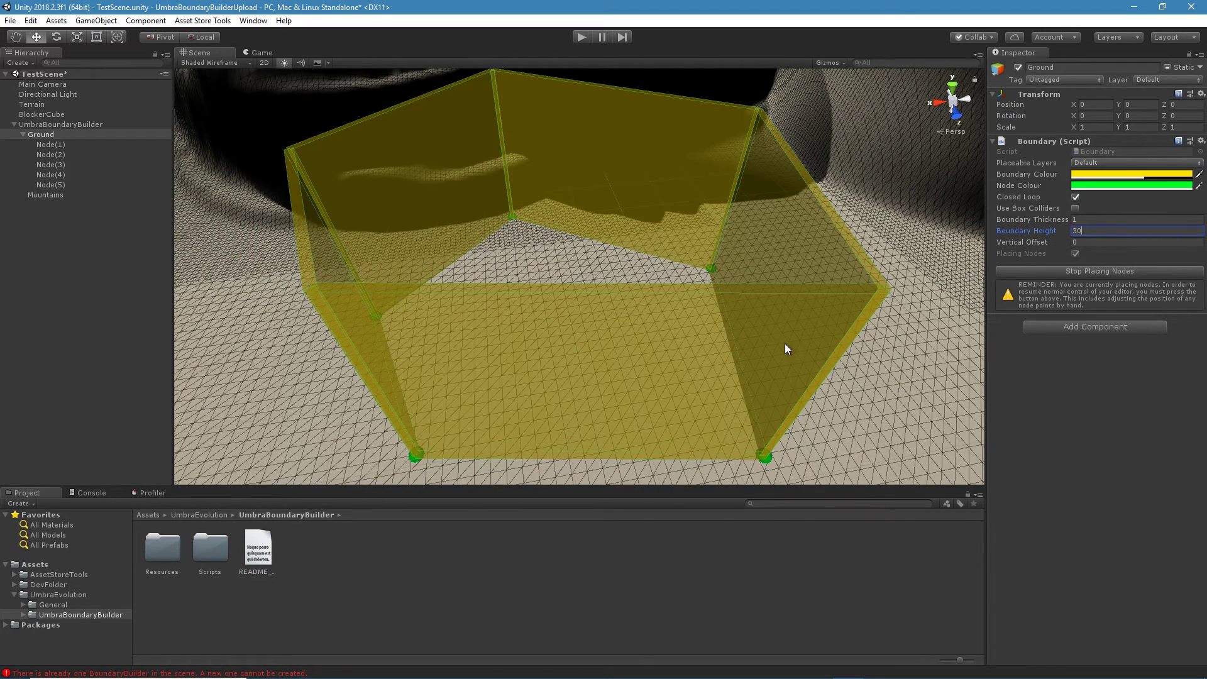
{"action": "key", "text": "Return"}
{"action": "scroll", "coordinate": [508, 350], "scroll_direction": "down", "scroll_amount": 4}
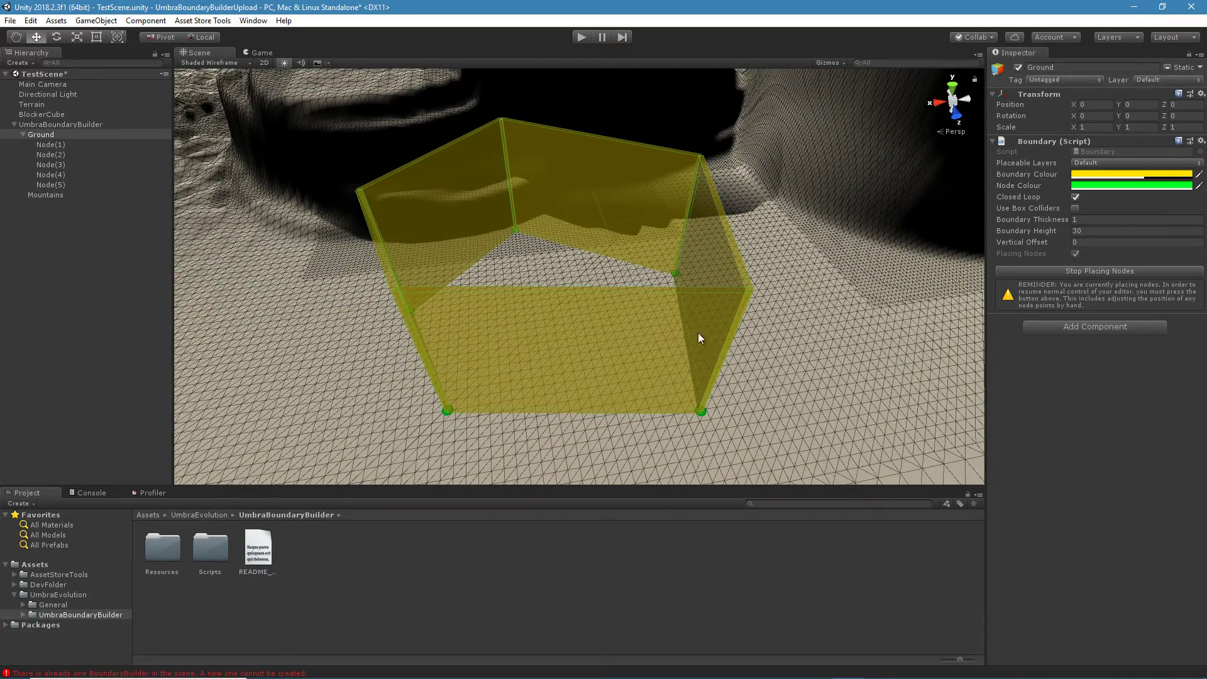
{"action": "scroll", "coordinate": [520, 317], "scroll_direction": "up", "scroll_amount": 4}
{"action": "right_click_drag", "start_coordinate": [531, 345], "coordinate": [692, 397]}
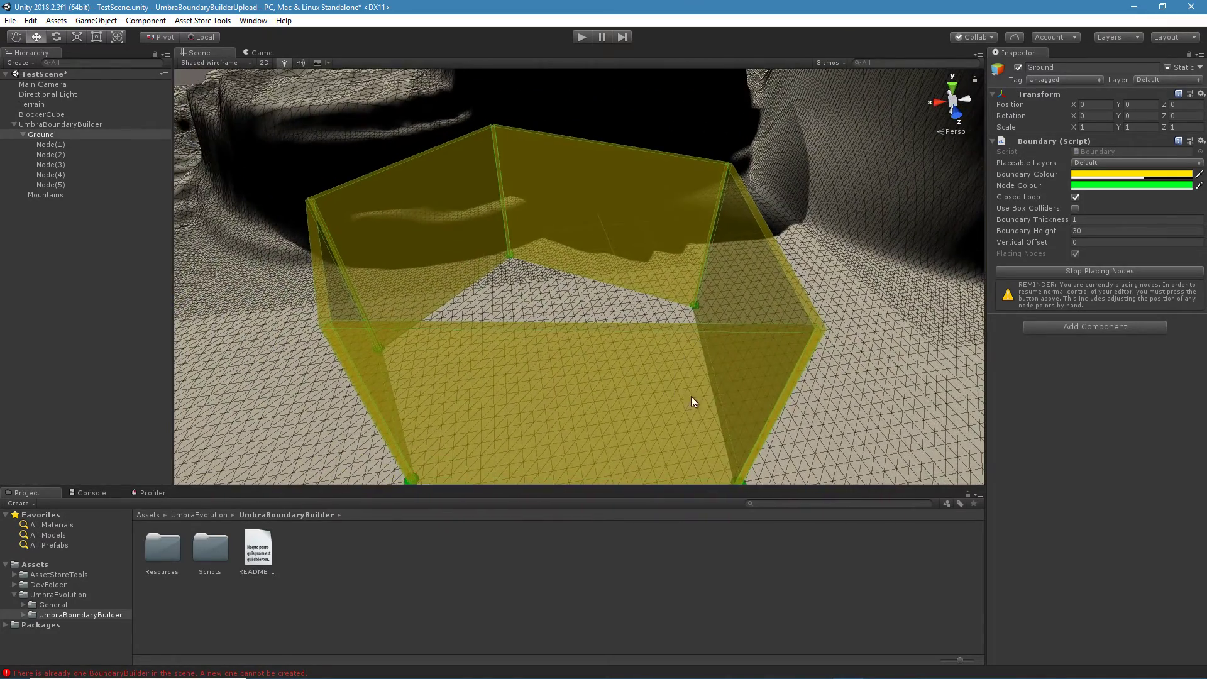
Step: Set the Ground boundary's vertical offset to -1.58 and stop placing nodes
{"action": "mouse_move", "coordinate": [1006, 243]}
{"action": "left_mouse_down"}
{"action": "mouse_move", "coordinate": [1096, 242]}
{"action": "mouse_move", "coordinate": [991, 257]}
{"action": "mouse_move", "coordinate": [1010, 259]}
{"action": "left_mouse_up"}
{"action": "middle_click_drag", "start_coordinate": [729, 246], "coordinate": [703, 177]}
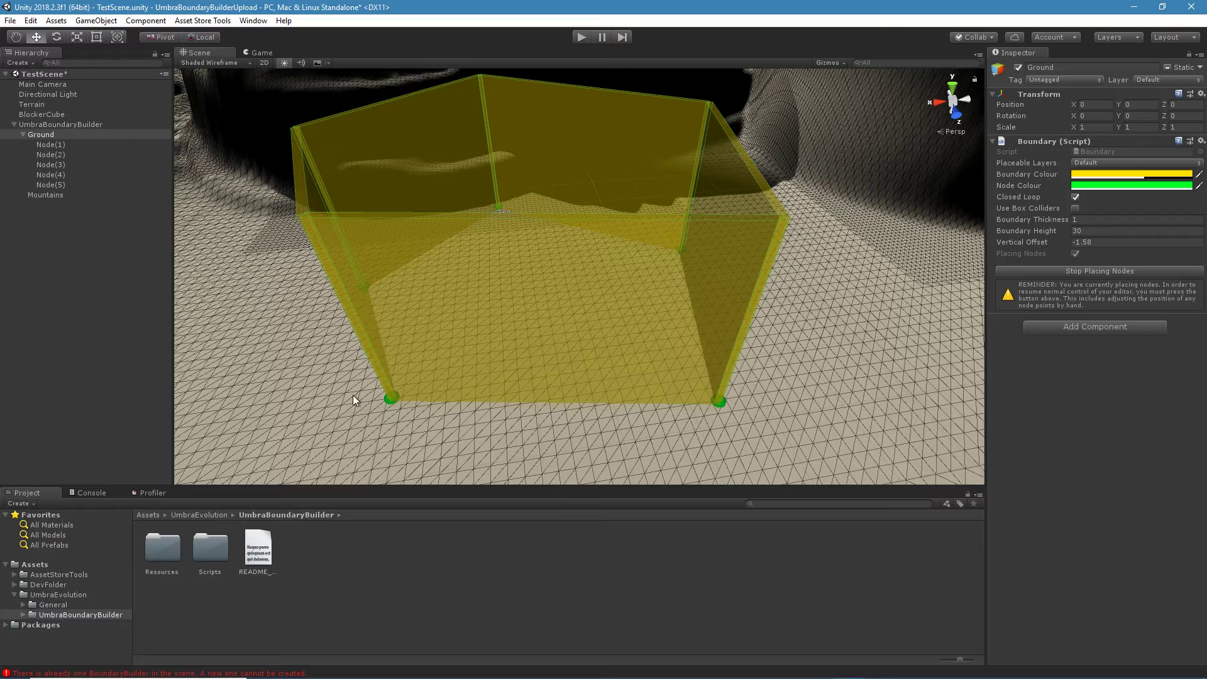
{"action": "middle_click_drag", "start_coordinate": [508, 358], "coordinate": [525, 509]}
{"action": "middle_click_drag", "start_coordinate": [601, 380], "coordinate": [612, 469]}
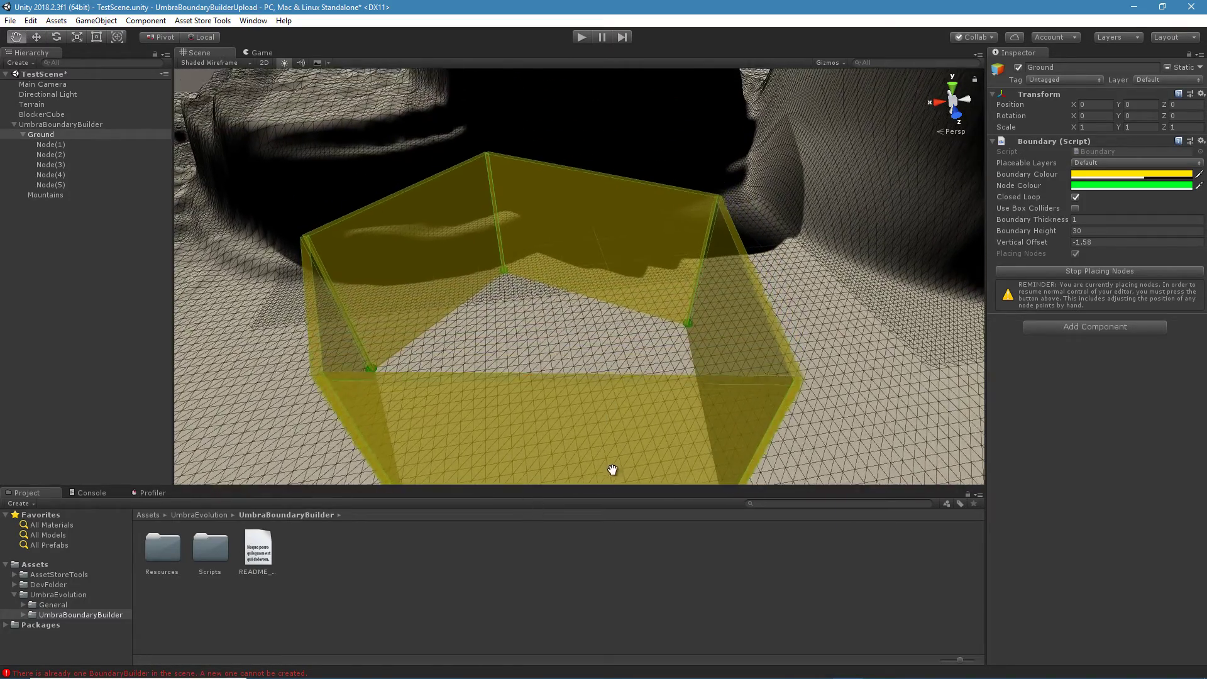
{"action": "right_click_drag", "start_coordinate": [616, 308], "coordinate": [620, 344]}
{"action": "left_click", "coordinate": [1091, 270]}
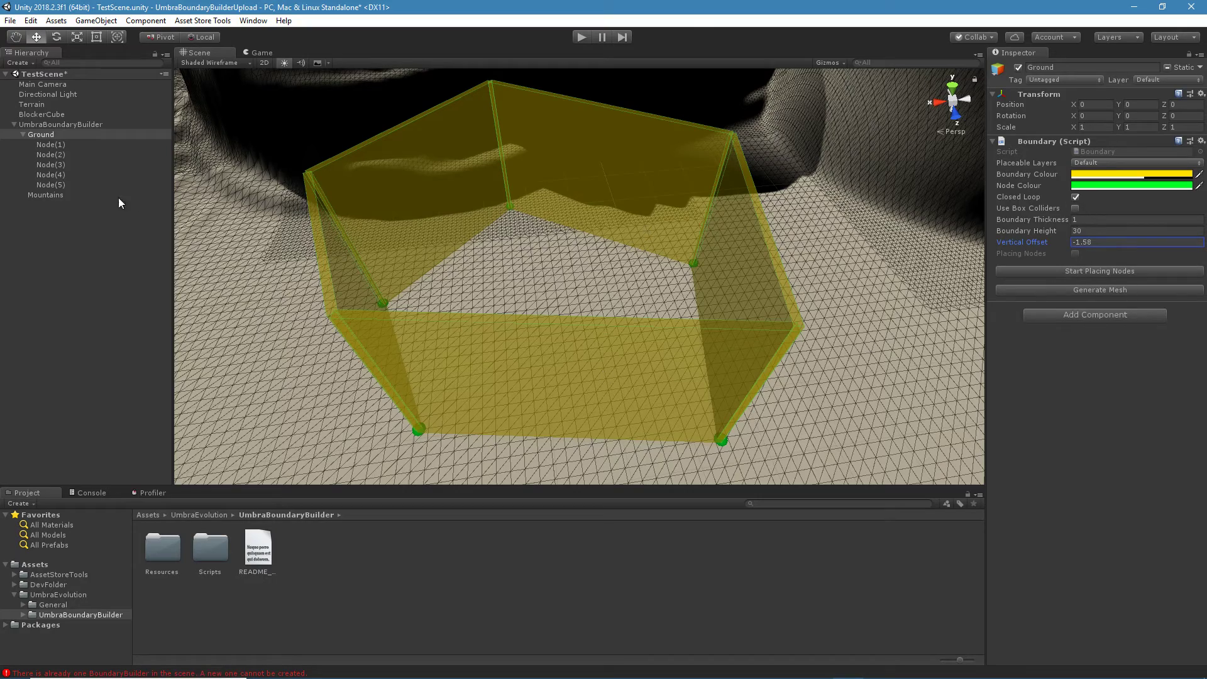
Step: Move Node(5) of the Ground boundary by hand to about X 323.3, Y 12.1, Z 195
{"action": "left_click", "coordinate": [50, 185]}
{"action": "right_click_drag", "start_coordinate": [463, 288], "coordinate": [504, 274]}
{"action": "left_click_drag", "start_coordinate": [503, 274], "coordinate": [541, 225]}
{"action": "left_click_drag", "start_coordinate": [515, 315], "coordinate": [503, 410], "text": "alt"}
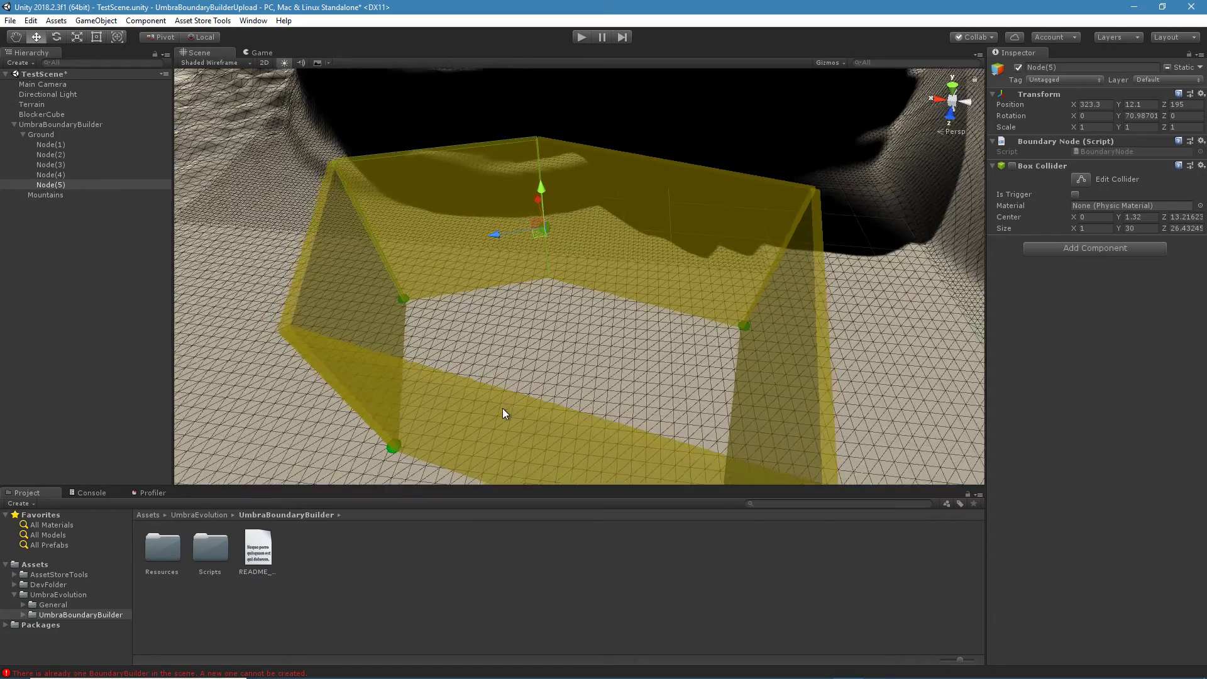
{"action": "scroll", "coordinate": [503, 410], "scroll_direction": "up", "scroll_amount": 3}
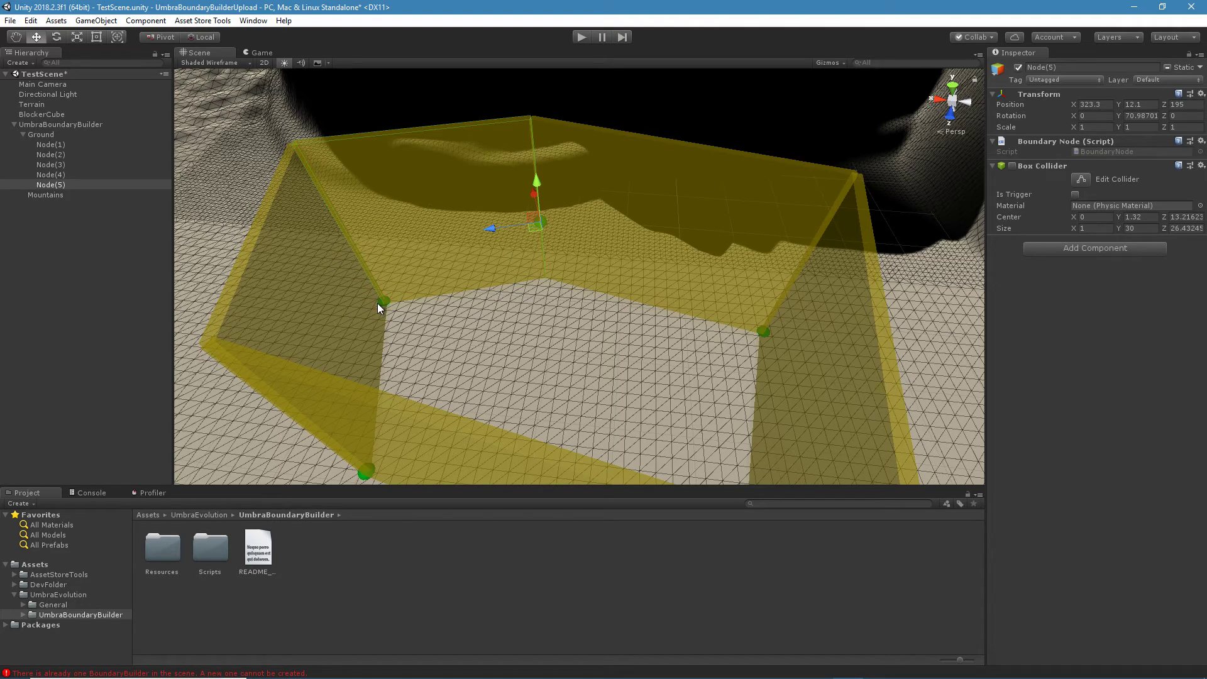
Step: Lower Node(5) back towards the terrain, to about Y 0.7
{"action": "middle_click_drag", "start_coordinate": [532, 187], "coordinate": [691, 376]}
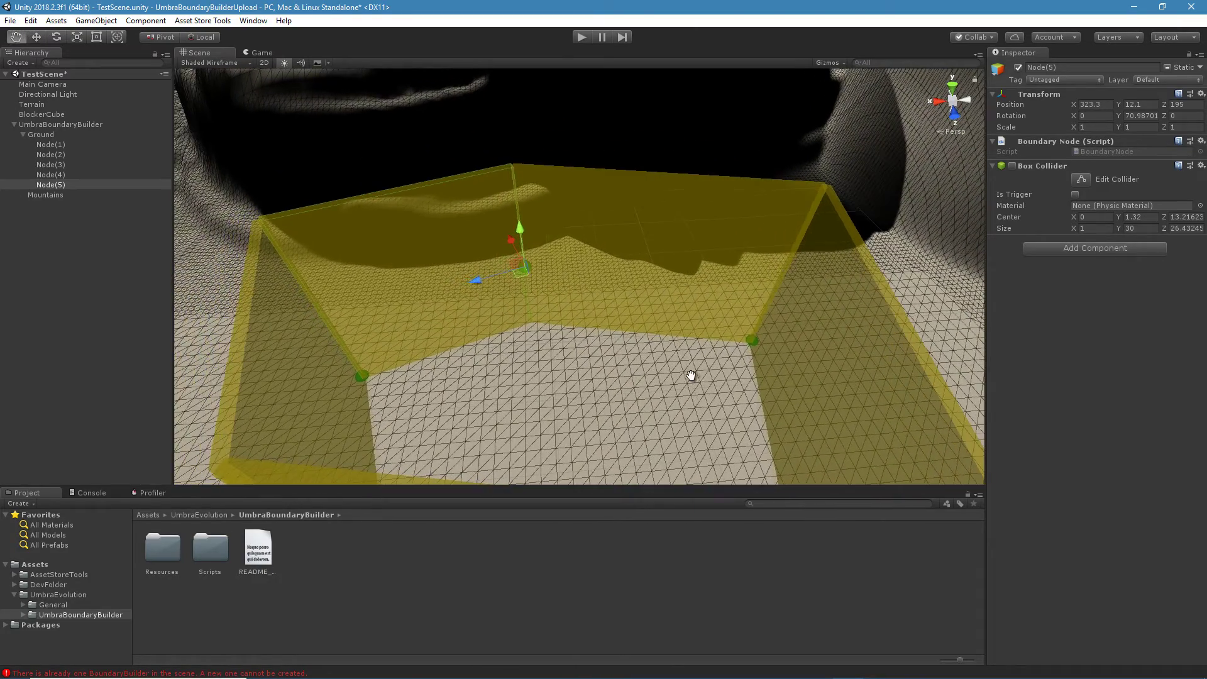
{"action": "right_click_drag", "start_coordinate": [558, 365], "coordinate": [757, 278]}
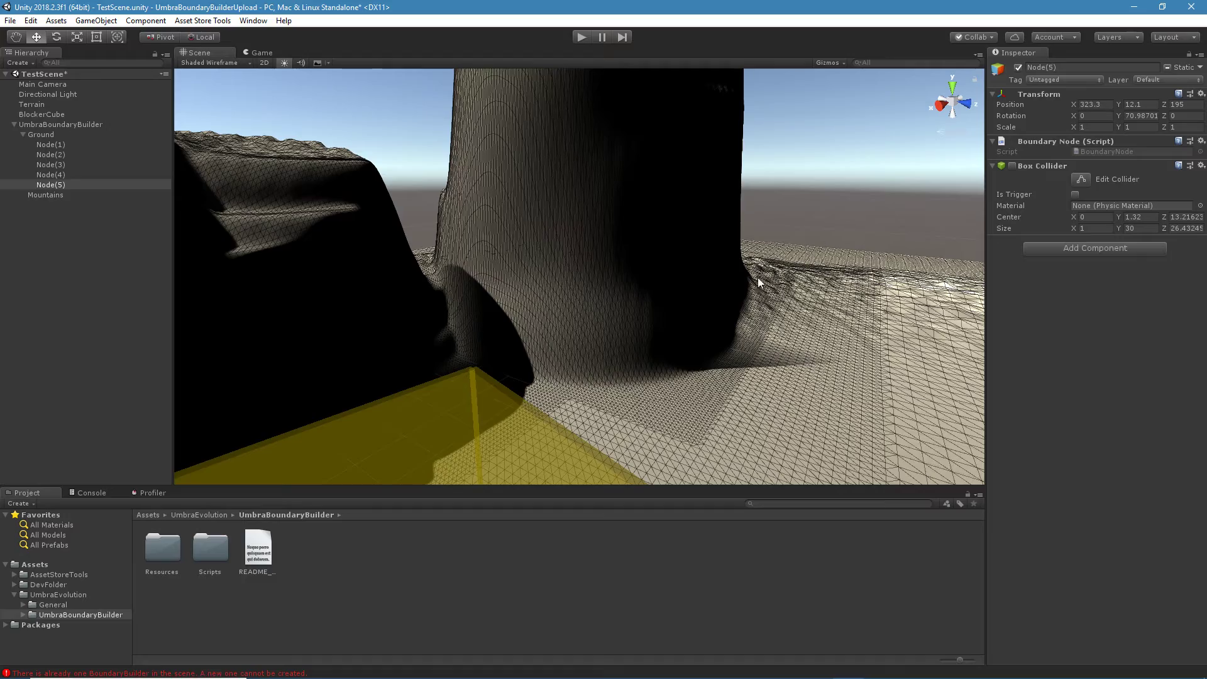
{"action": "right_click_drag", "start_coordinate": [671, 329], "coordinate": [455, 433]}
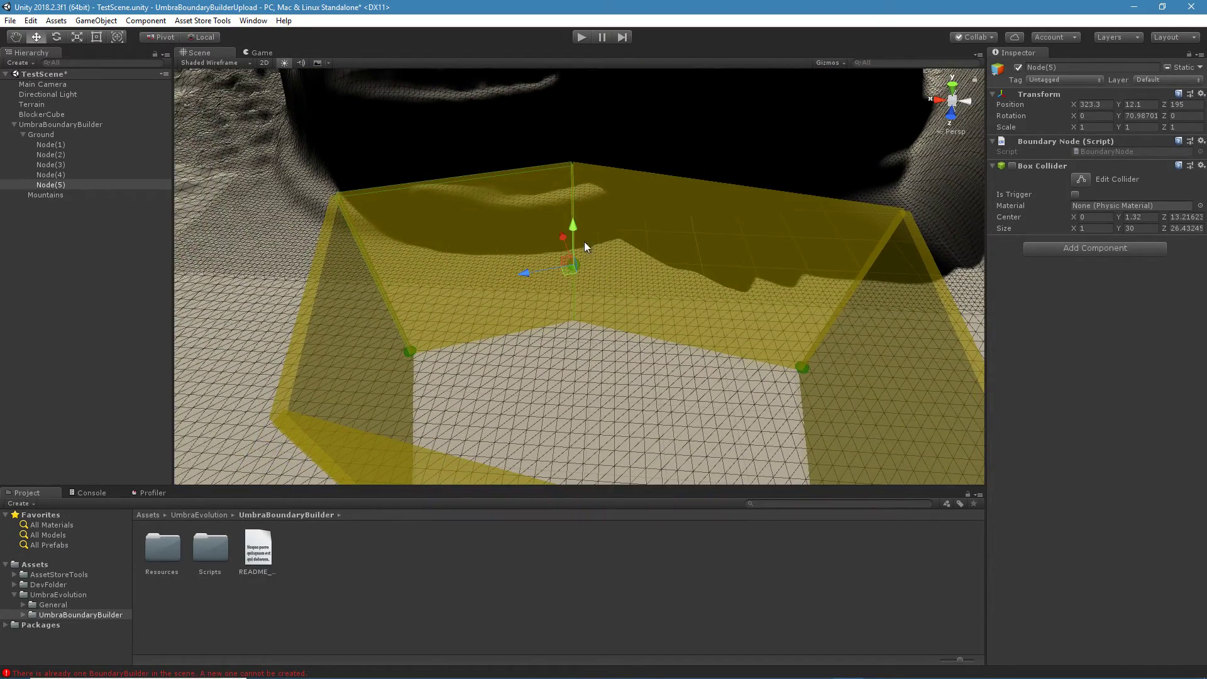
{"action": "left_click_drag", "start_coordinate": [573, 265], "coordinate": [573, 295]}
{"action": "right_click_drag", "start_coordinate": [589, 391], "coordinate": [435, 368]}
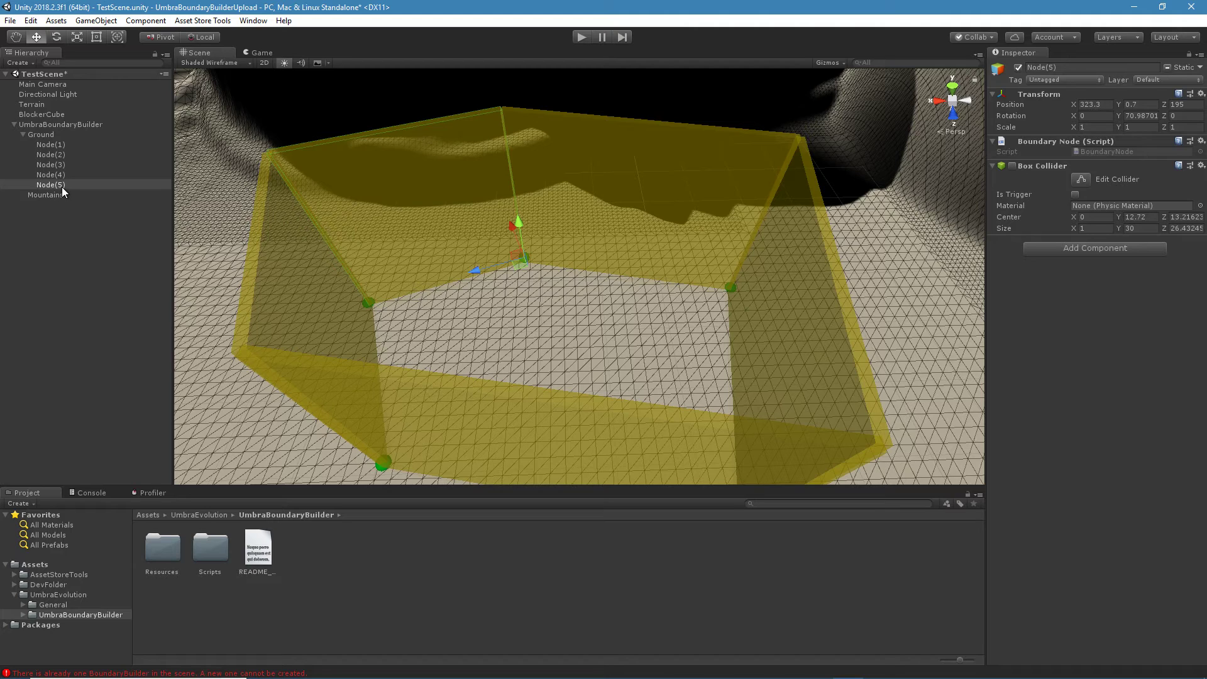
Step: Reorder Node(5) between Node(2) and Node(3) under Ground, and check which nodes the walls connect
{"action": "left_click_drag", "start_coordinate": [58, 185], "coordinate": [69, 164]}
{"action": "right_click_drag", "start_coordinate": [377, 297], "coordinate": [421, 308]}
{"action": "left_click", "coordinate": [62, 156]}
{"action": "left_click_drag", "start_coordinate": [406, 279], "coordinate": [264, 308], "text": "alt"}
{"action": "scroll", "coordinate": [422, 340], "scroll_direction": "down", "scroll_amount": 2}
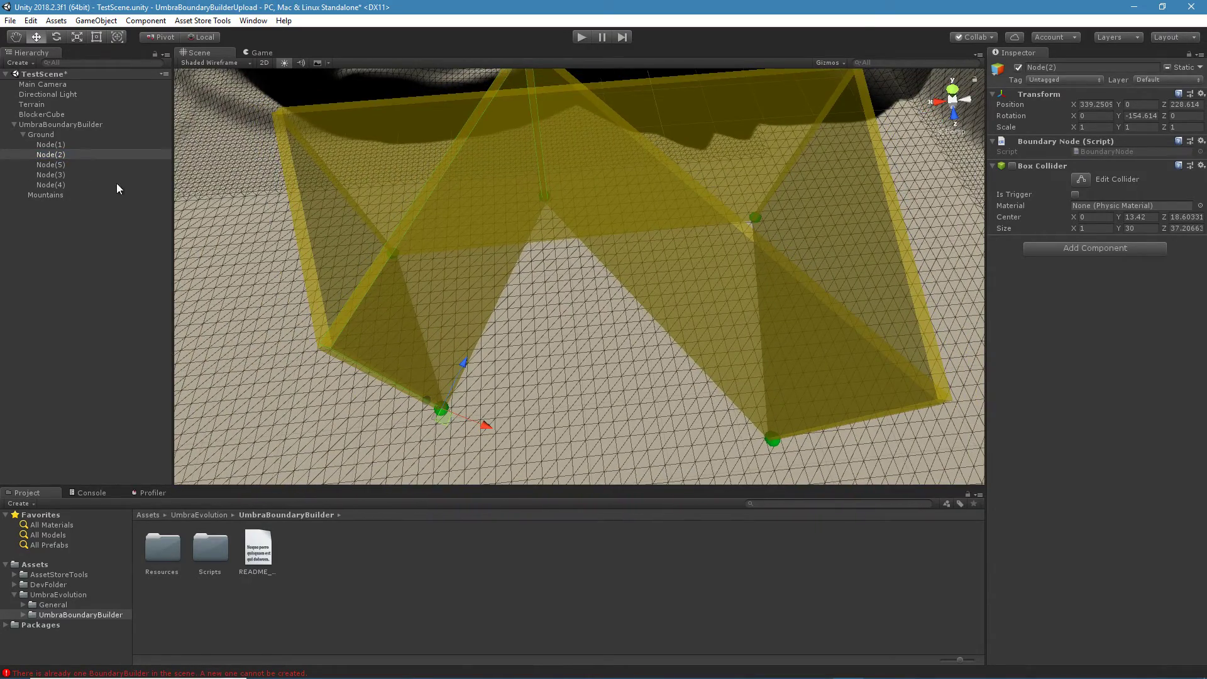
{"action": "left_click", "coordinate": [49, 163]}
{"action": "left_click", "coordinate": [59, 175]}
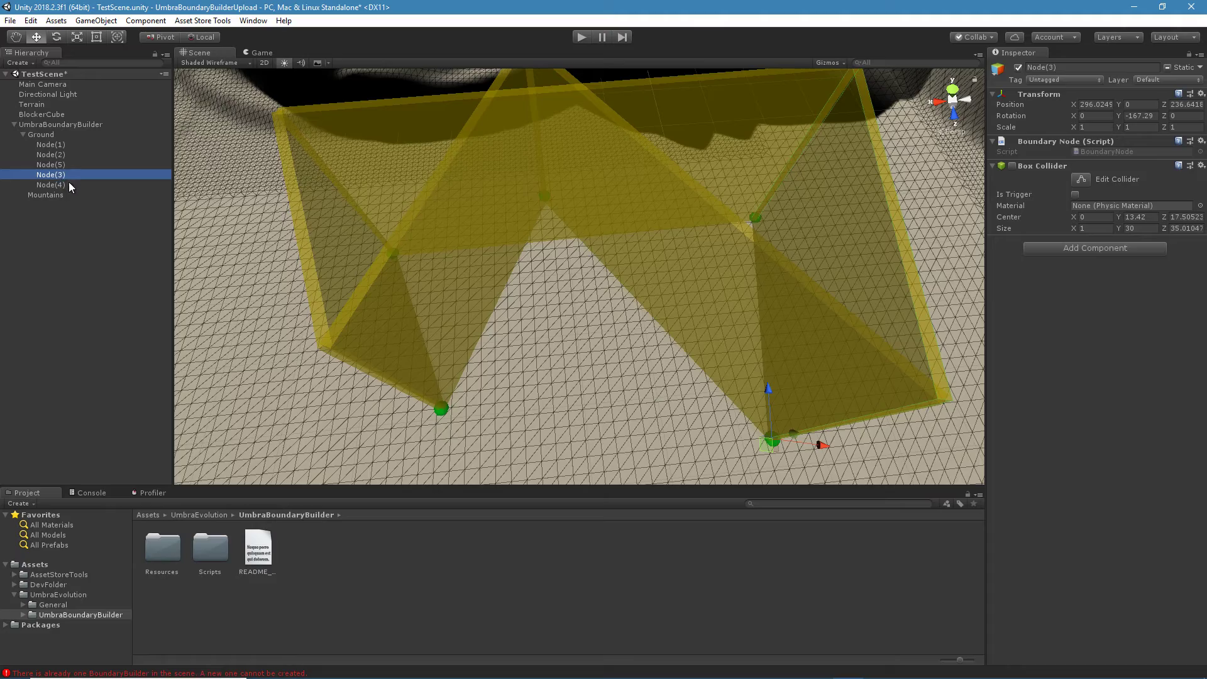
Step: Return Node(5) to the end of Ground's node order, after Node(4), and inspect the boundary shape
{"action": "left_click_drag", "start_coordinate": [60, 165], "coordinate": [67, 188]}
{"action": "right_click_drag", "start_coordinate": [315, 340], "coordinate": [492, 347]}
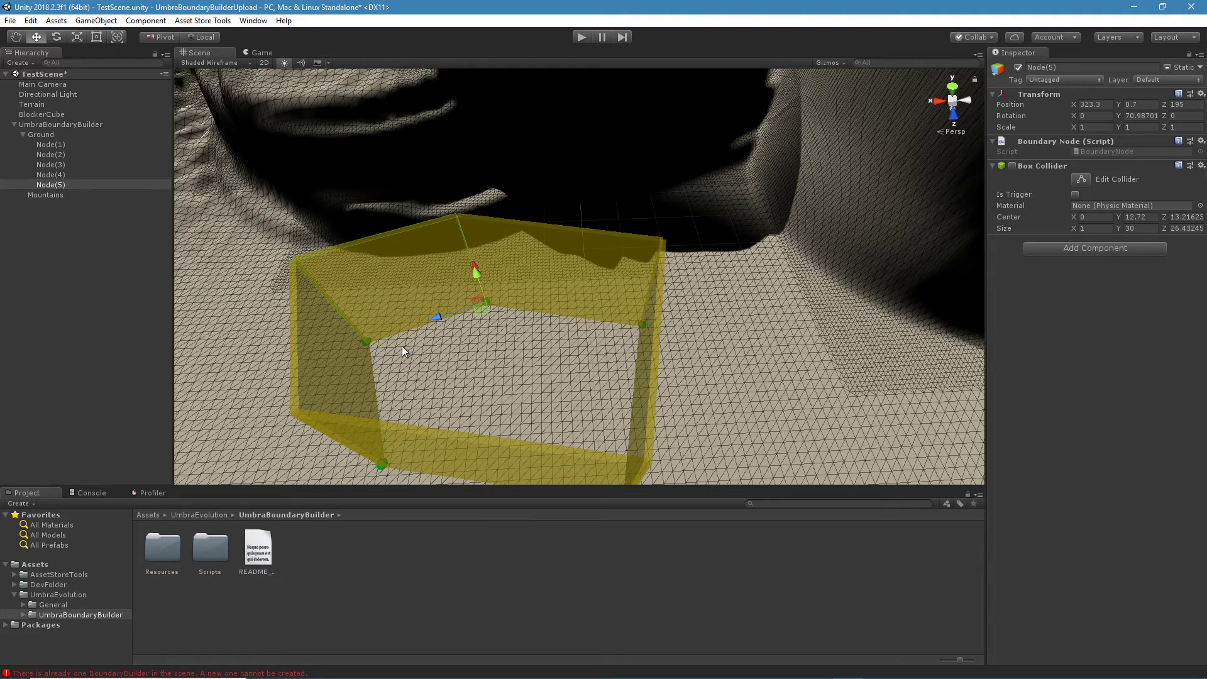
{"action": "right_click_drag", "start_coordinate": [564, 395], "coordinate": [412, 383]}
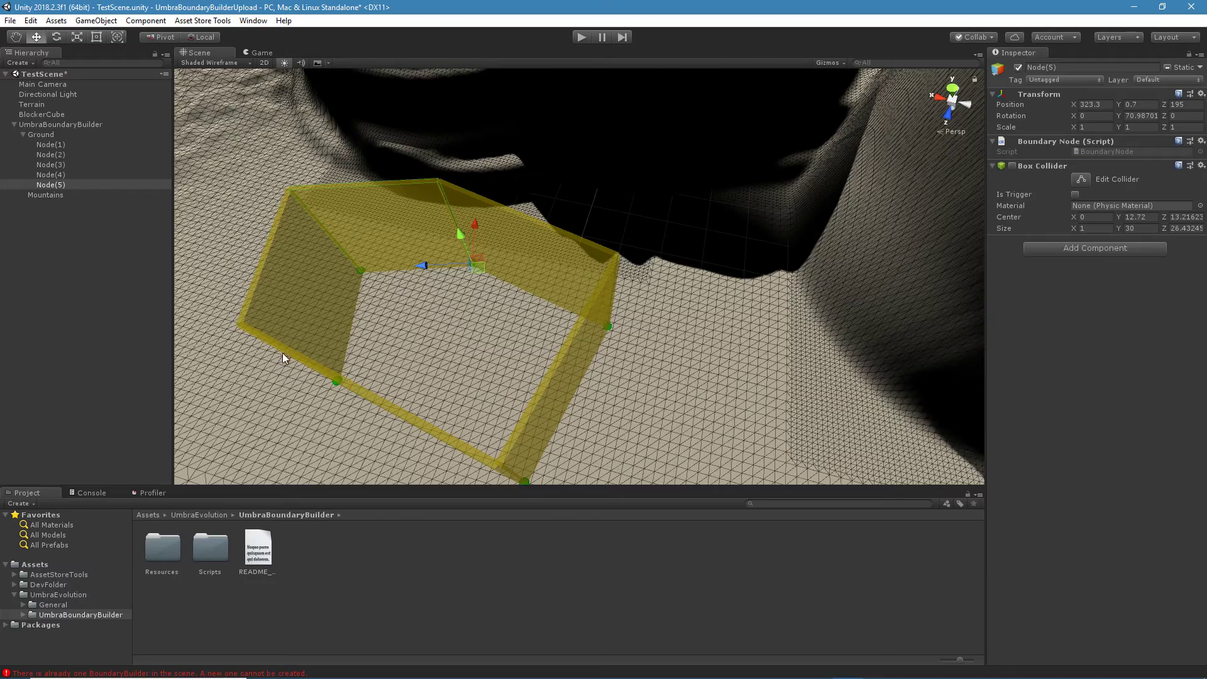
Step: Generate the mesh of the Ground boundary and inspect the resulting walls in the scene
{"action": "left_click", "coordinate": [48, 136]}
{"action": "right_click_drag", "start_coordinate": [402, 296], "coordinate": [253, 242]}
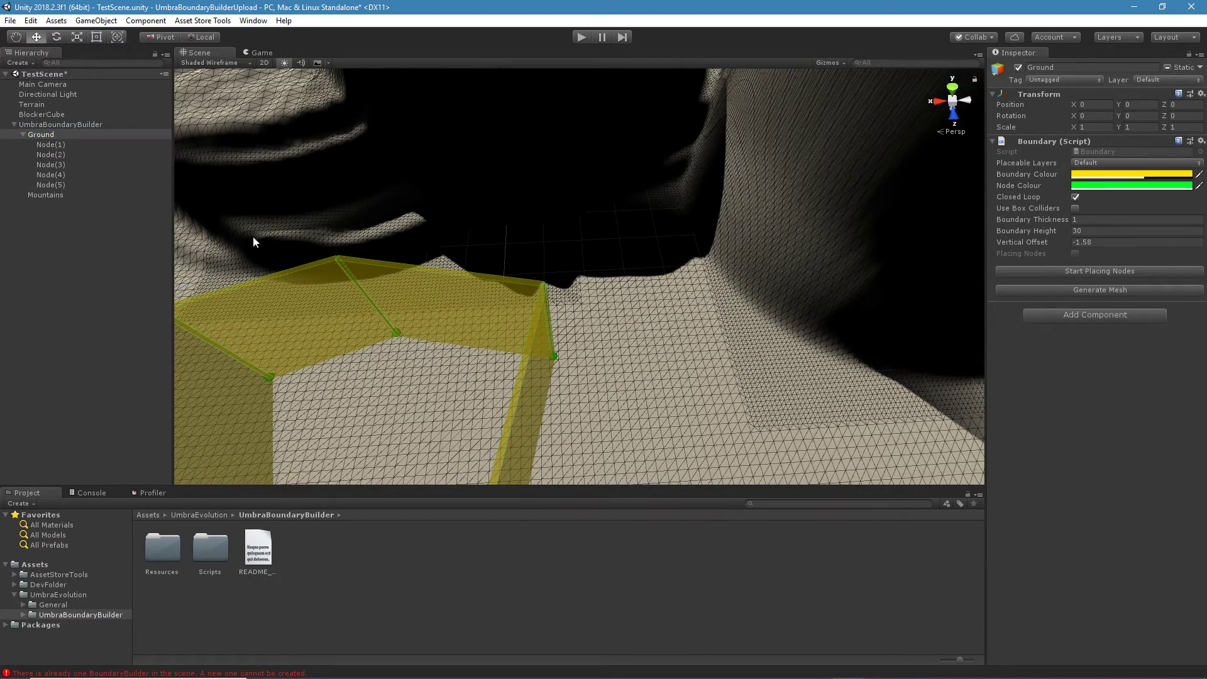
{"action": "double_click", "coordinate": [31, 134]}
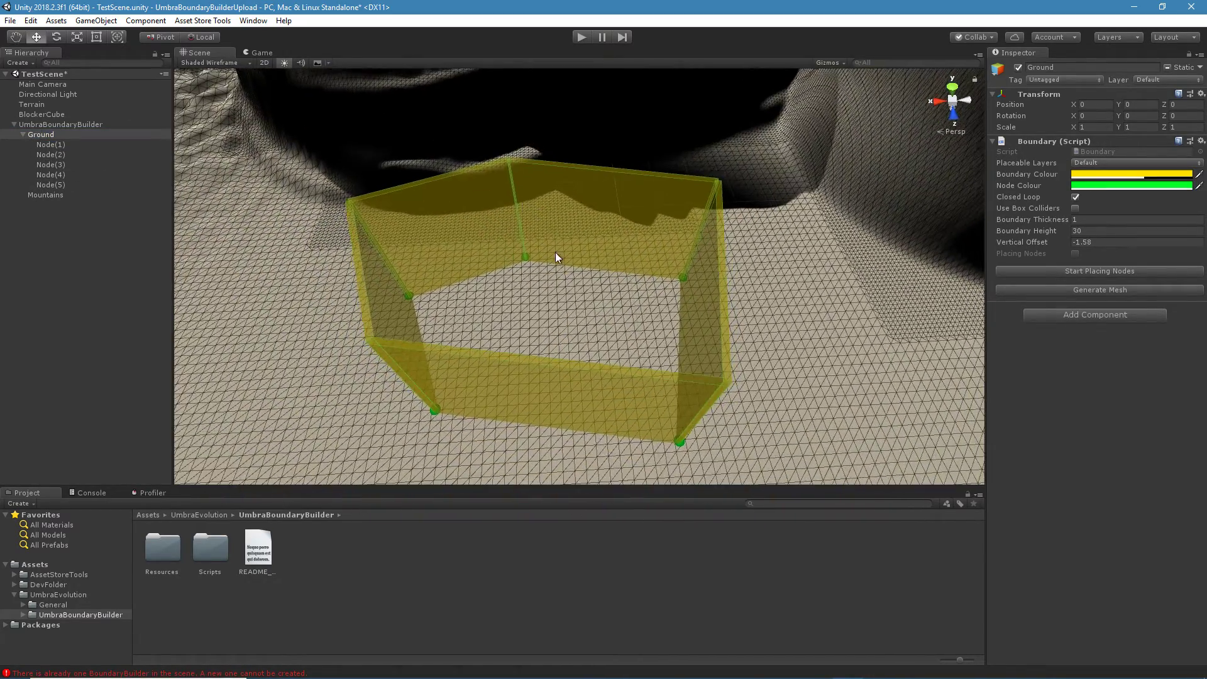
{"action": "left_click", "coordinate": [1080, 293]}
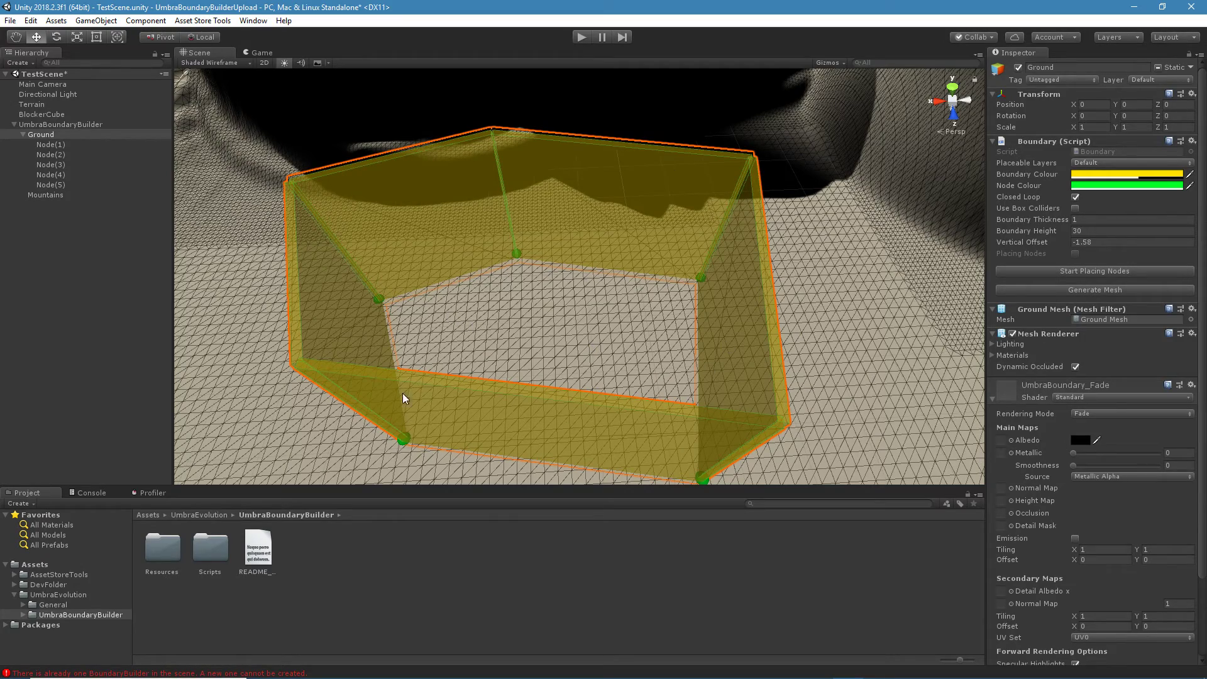
{"action": "right_click_drag", "start_coordinate": [507, 289], "coordinate": [803, 232]}
{"action": "scroll", "coordinate": [675, 313], "scroll_direction": "down", "scroll_amount": 3}
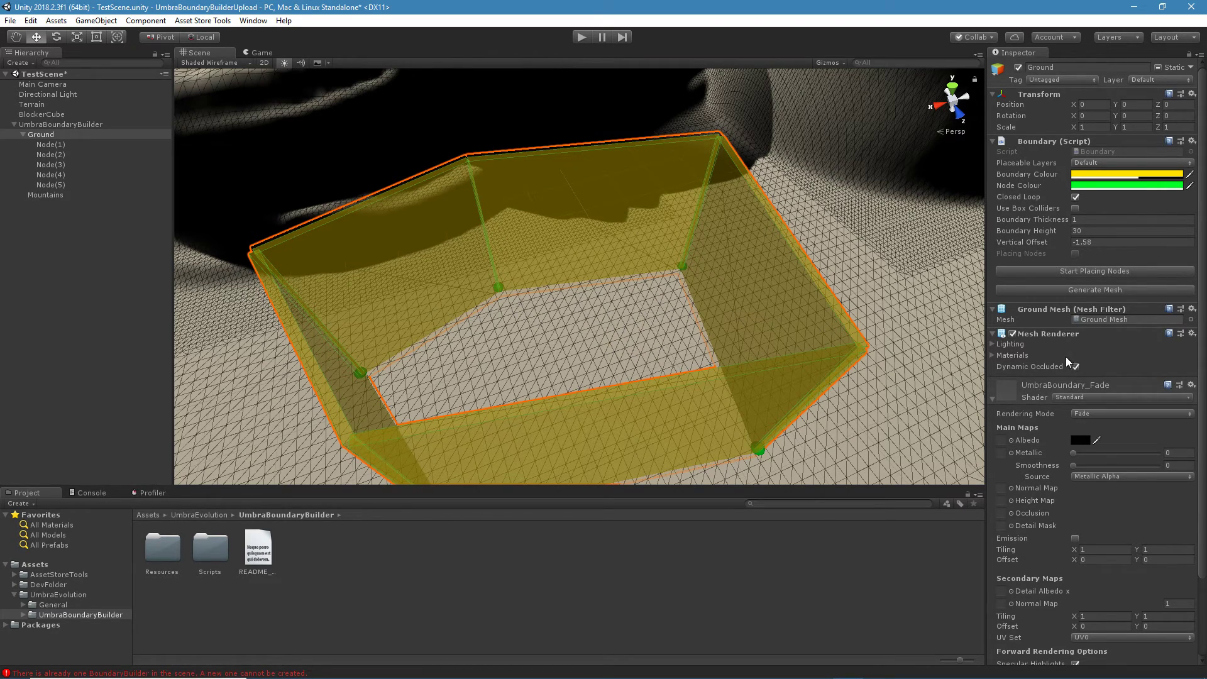
Step: Switch Ground's Mesh Renderer off and on again, and review and collapse the UmbraBoundary_Fade material settings
{"action": "left_click", "coordinate": [1013, 334]}
{"action": "left_click", "coordinate": [1013, 334]}
{"action": "scroll", "coordinate": [1168, 492], "scroll_direction": "down", "scroll_amount": 3}
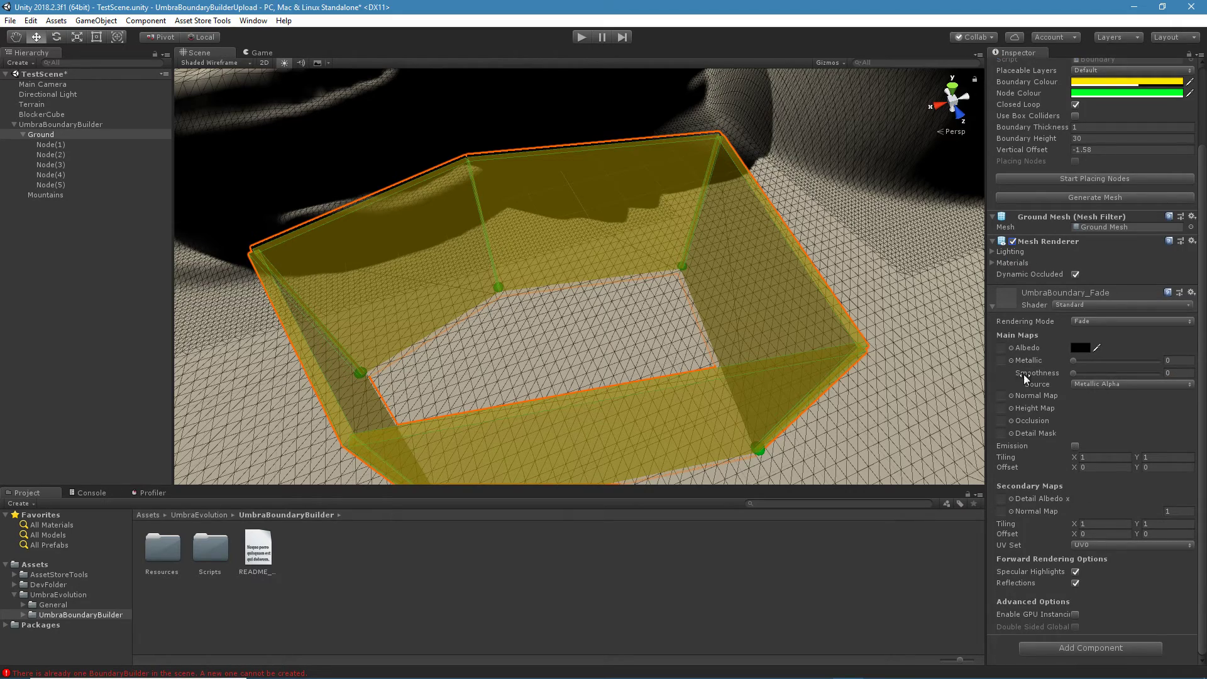
{"action": "left_click_drag", "start_coordinate": [729, 332], "coordinate": [510, 321], "text": "alt"}
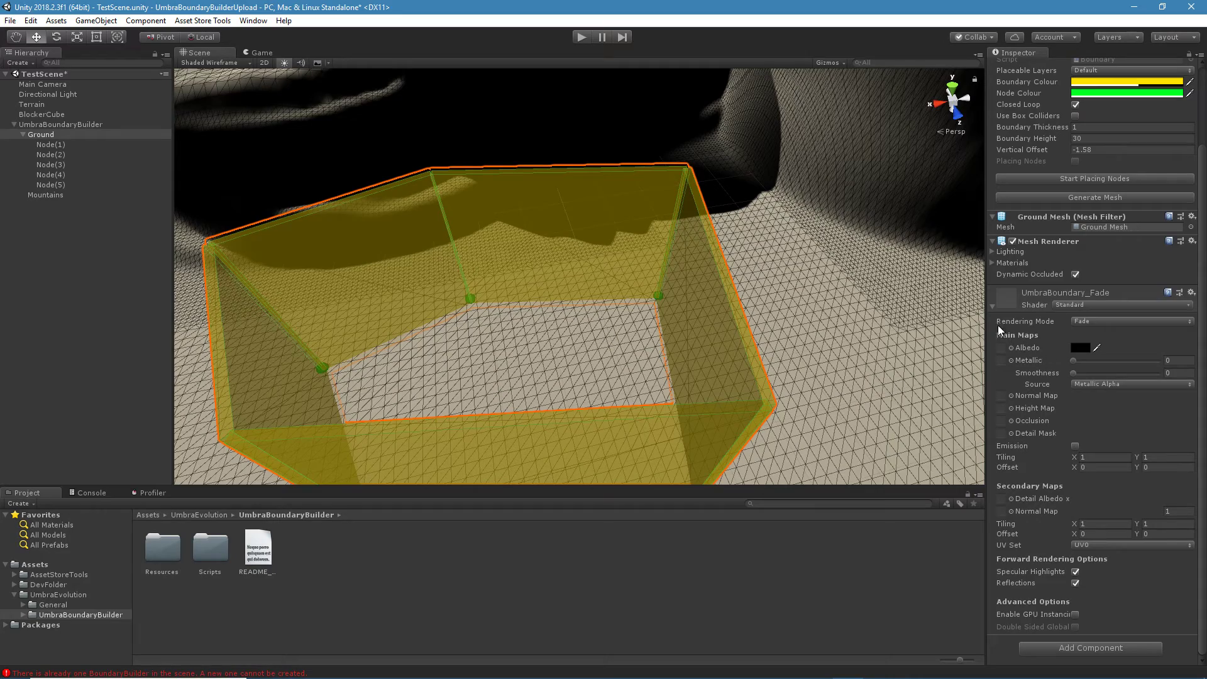
{"action": "left_click", "coordinate": [1000, 307]}
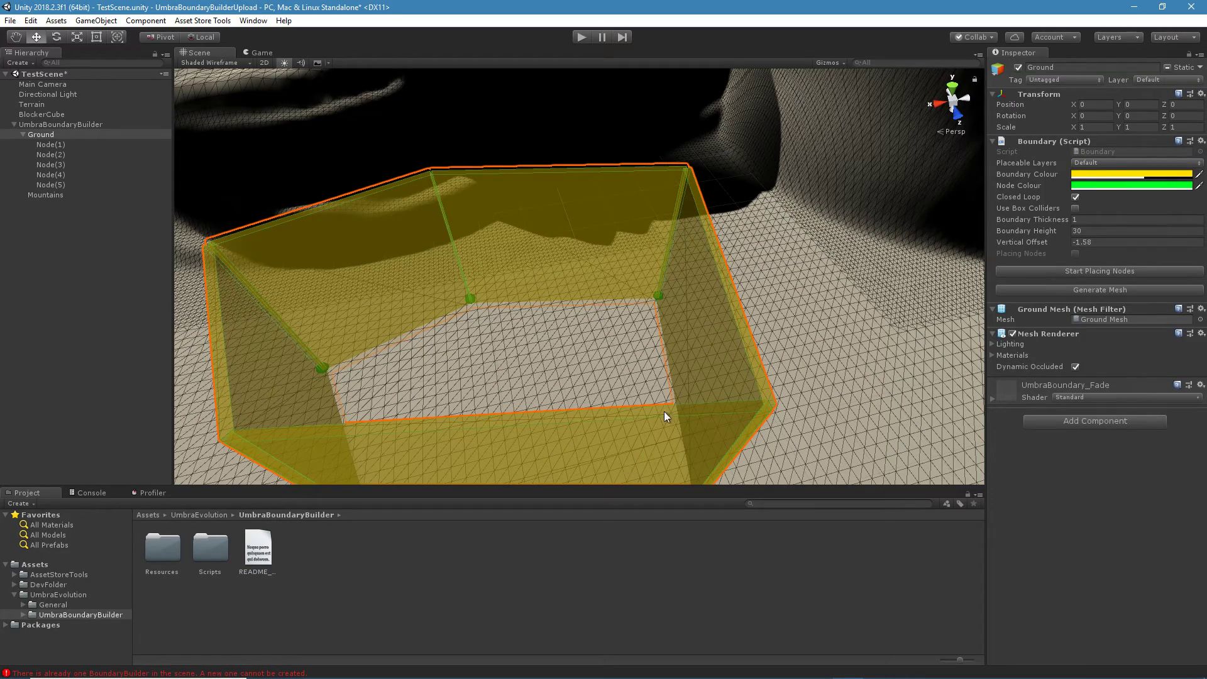
Step: Check the static flags of the generated Ground object, and view its walls from around the mountain terrain
{"action": "left_click_drag", "start_coordinate": [532, 347], "coordinate": [590, 386], "text": "alt"}
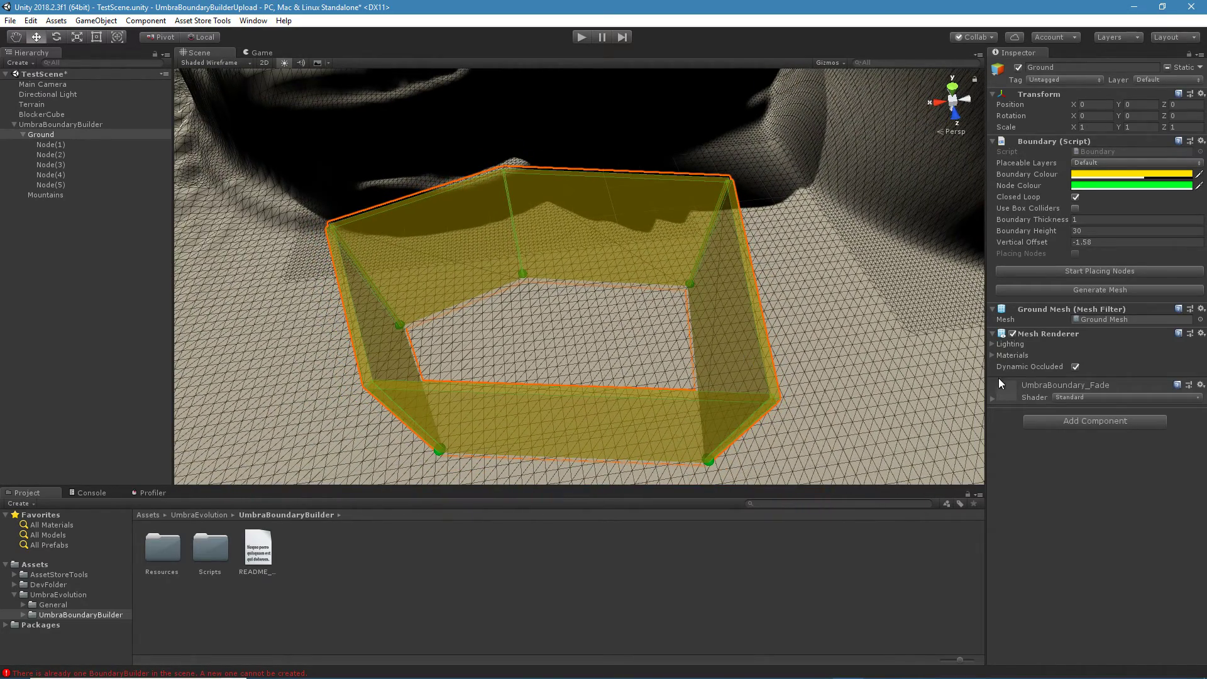
{"action": "left_click_drag", "start_coordinate": [635, 343], "coordinate": [681, 345], "text": "alt"}
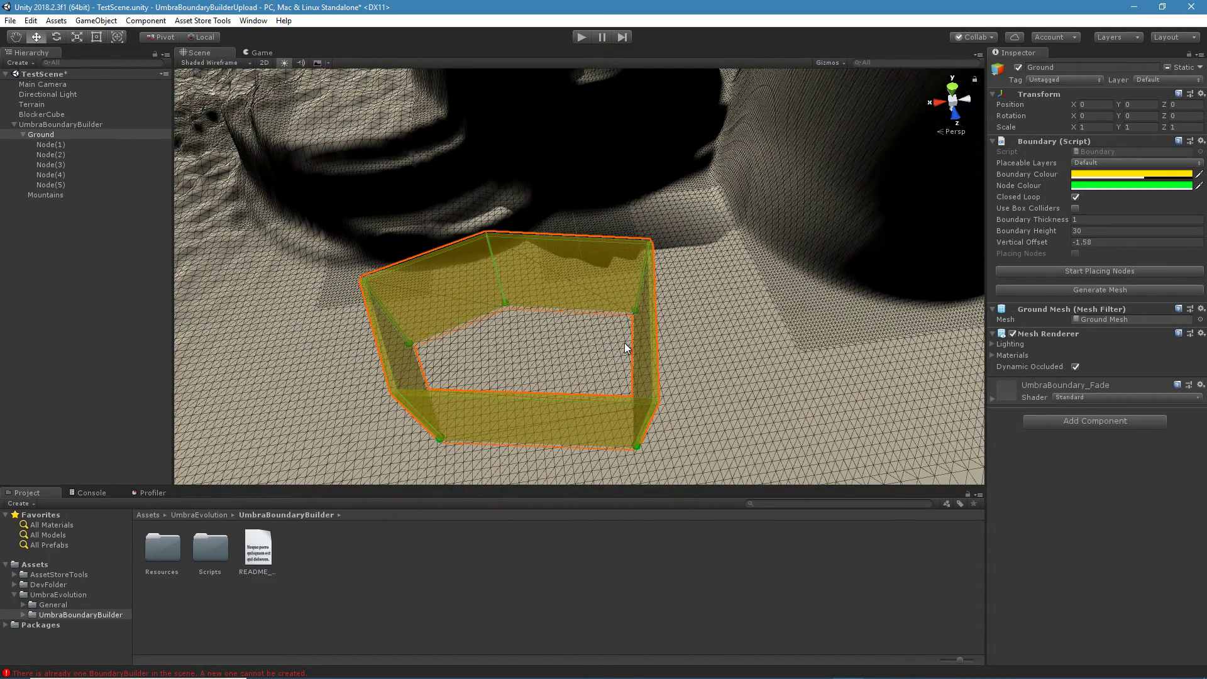
{"action": "left_click_drag", "start_coordinate": [335, 291], "coordinate": [901, 214], "text": "alt"}
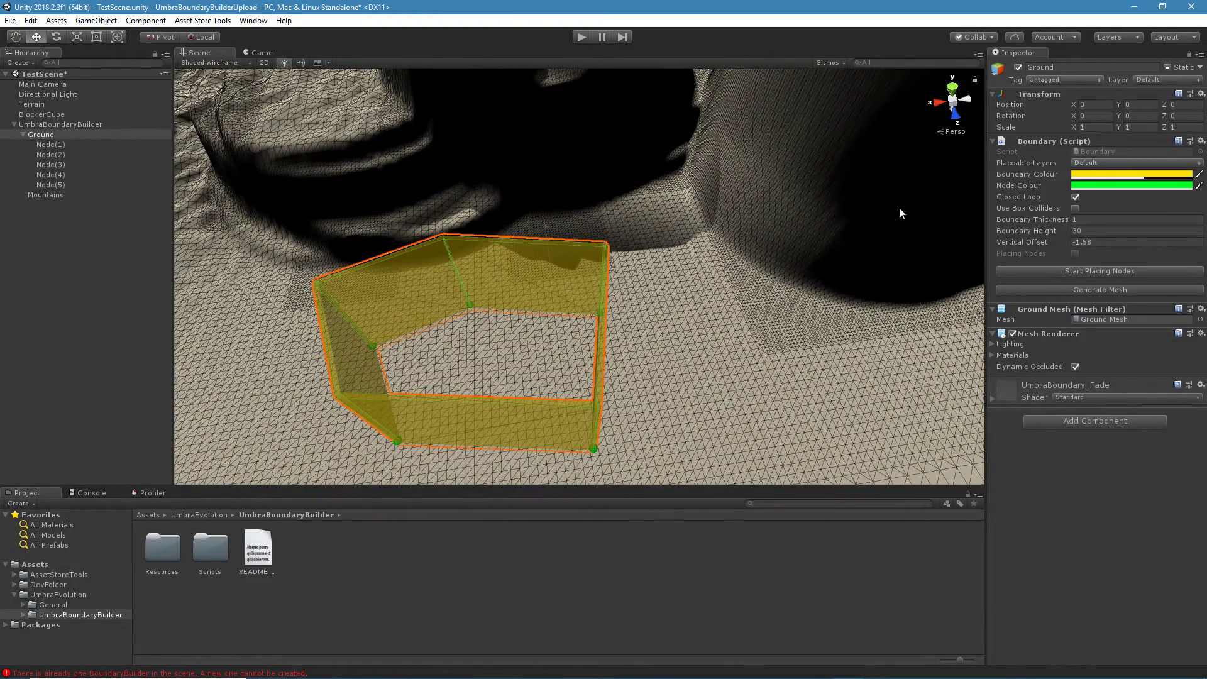
{"action": "left_click", "coordinate": [1188, 67]}
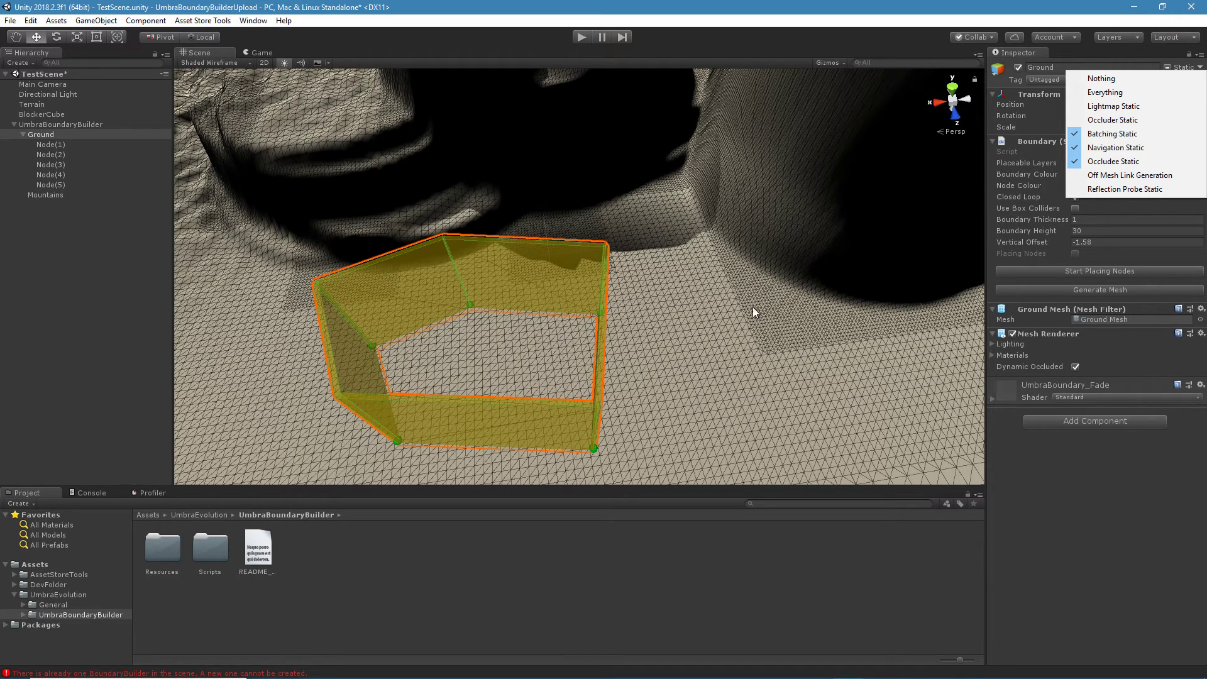
{"action": "left_click", "coordinate": [839, 273]}
{"action": "right_click_drag", "start_coordinate": [840, 273], "coordinate": [532, 363]}
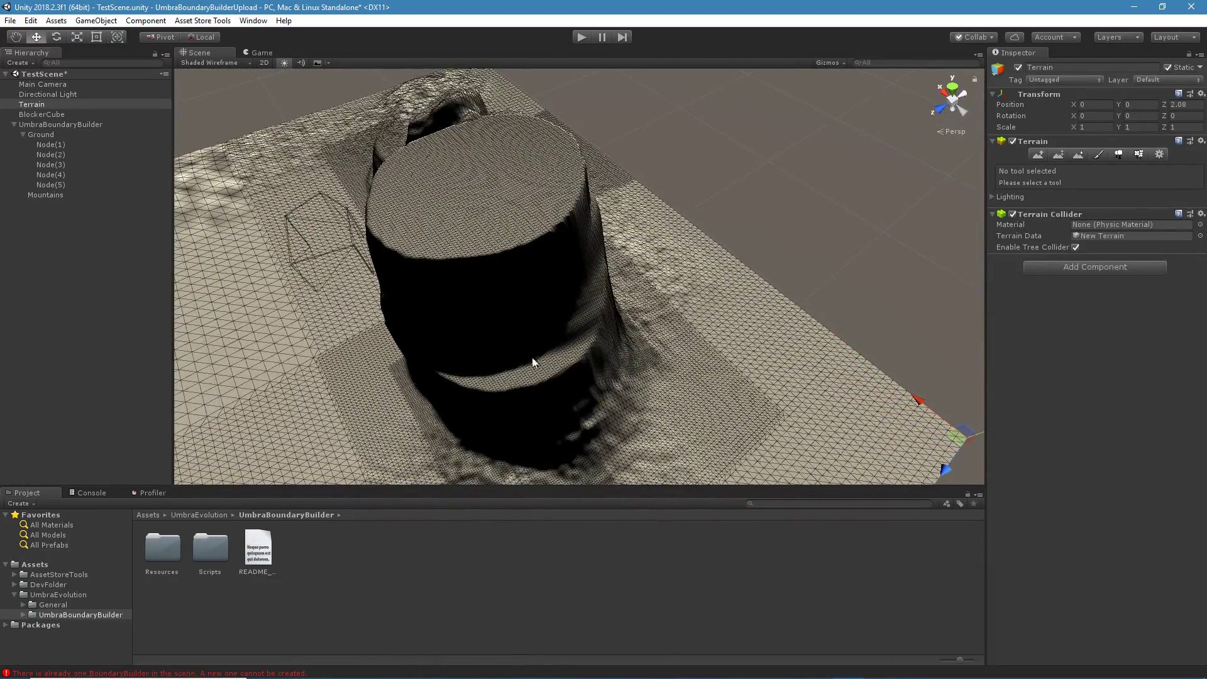
{"action": "left_click", "coordinate": [41, 135]}
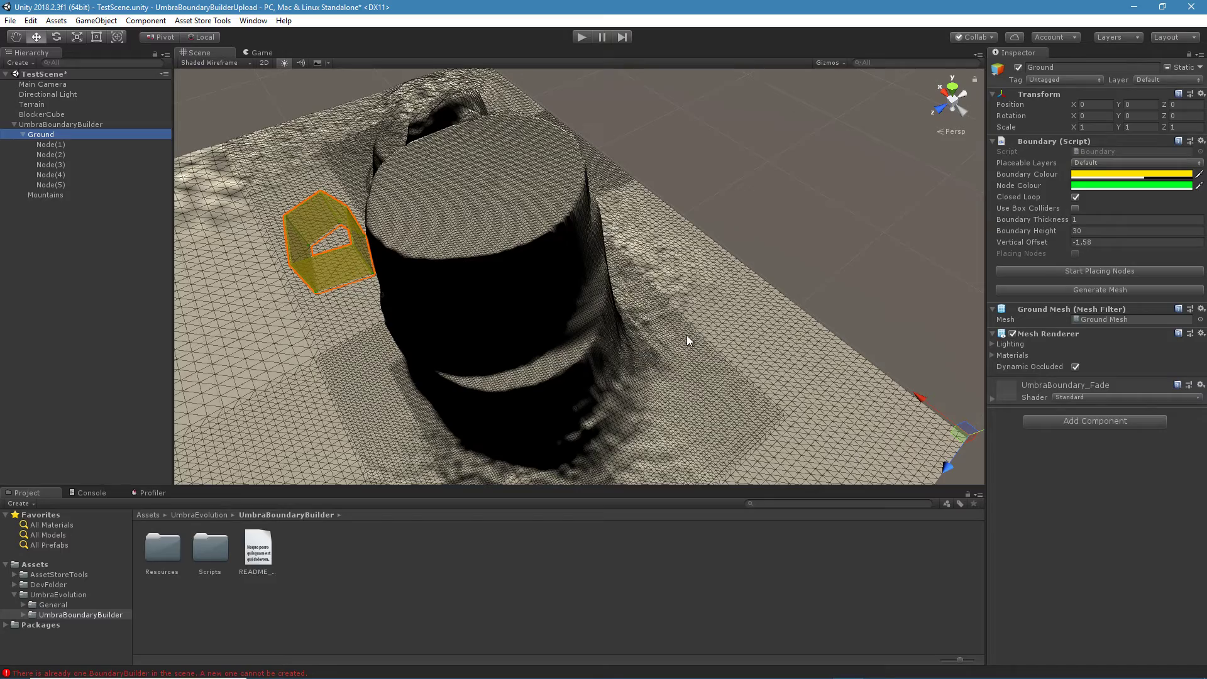
{"action": "right_click_drag", "start_coordinate": [654, 321], "coordinate": [553, 364]}
Step: Start placing nodes for the Mountains boundary, laying the first ones at the foot of the mountain
{"action": "left_click", "coordinate": [22, 134]}
{"action": "left_click", "coordinate": [43, 145]}
{"action": "right_click_drag", "start_coordinate": [503, 315], "coordinate": [560, 333]}
{"action": "right_click_drag", "start_coordinate": [640, 161], "coordinate": [655, 280]}
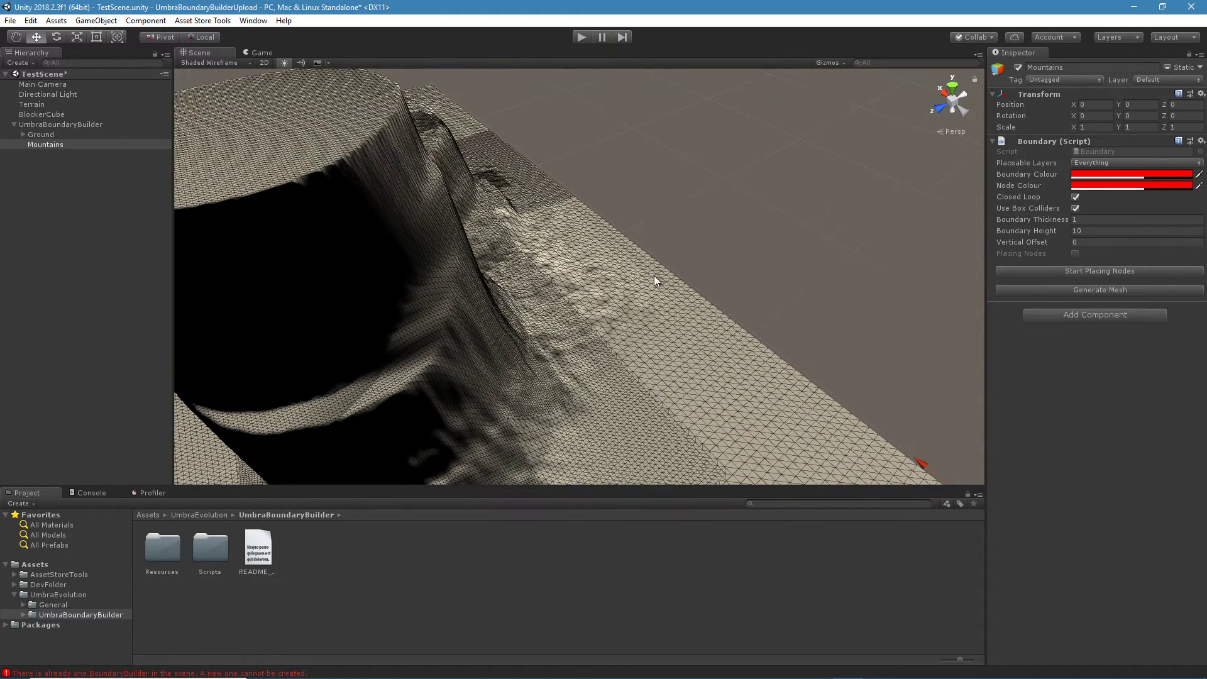
{"action": "left_click", "coordinate": [1063, 271]}
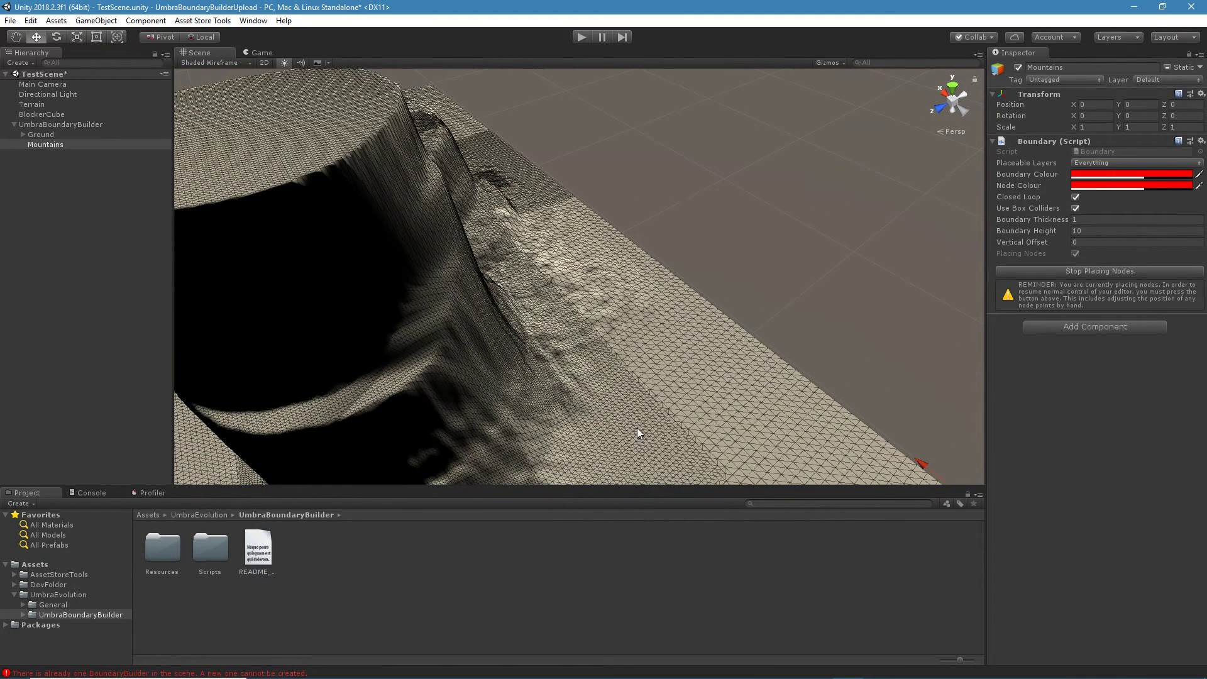
{"action": "left_click", "coordinate": [615, 423]}
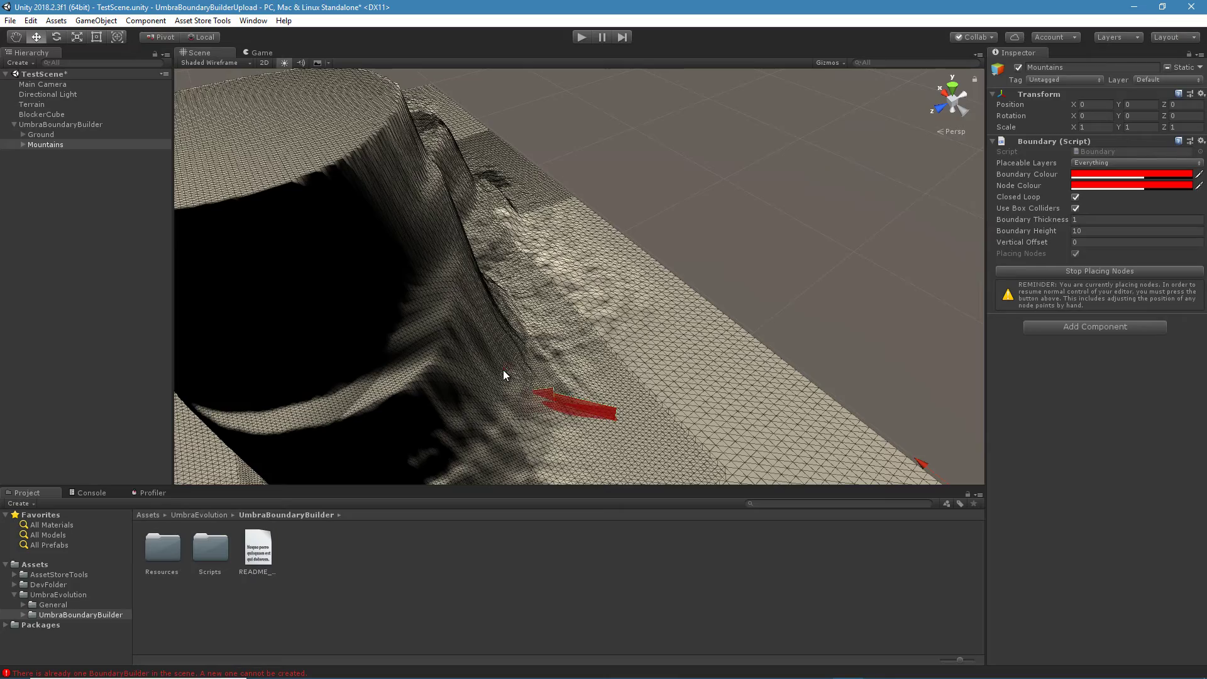
Step: Try to continue Mountains as an open boundary with a few widely spaced nodes up the steep slope
{"action": "left_click", "coordinate": [1076, 197]}
{"action": "mouse_move", "coordinate": [968, 228]}
{"action": "right_mouse_down"}
{"action": "mouse_move", "coordinate": [628, 294]}
{"action": "mouse_move", "coordinate": [581, 387]}
{"action": "mouse_move", "coordinate": [459, 338]}
{"action": "right_mouse_up"}
{"action": "left_click", "coordinate": [476, 326]}
{"action": "left_click", "coordinate": [434, 280]}
{"action": "left_click", "coordinate": [313, 137]}
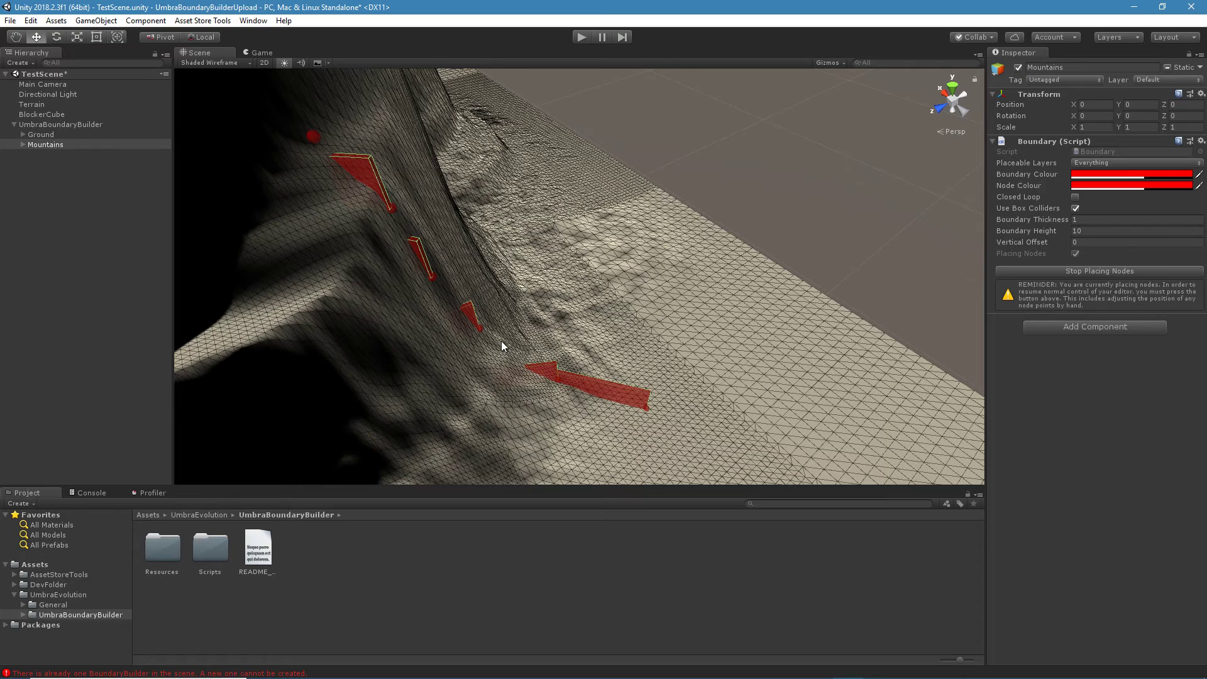
Step: Undo the widely spaced node placements on the Mountains slope
{"action": "key", "text": "ctrl+z"}
{"action": "key", "text": "ctrl+z"}
{"action": "key", "text": "ctrl+z"}
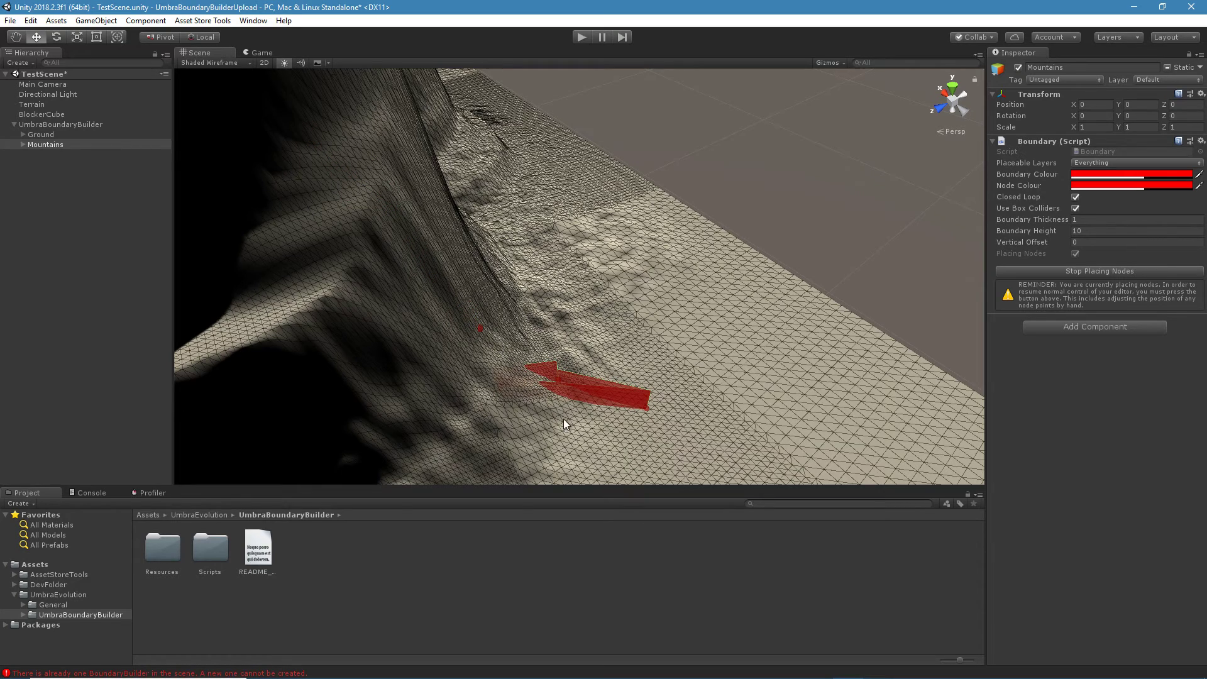
{"action": "key", "text": "ctrl+z"}
Step: Turn off Closed Loop for Mountains and place a chain of nodes up the mountain's steep side
{"action": "left_click", "coordinate": [1076, 197]}
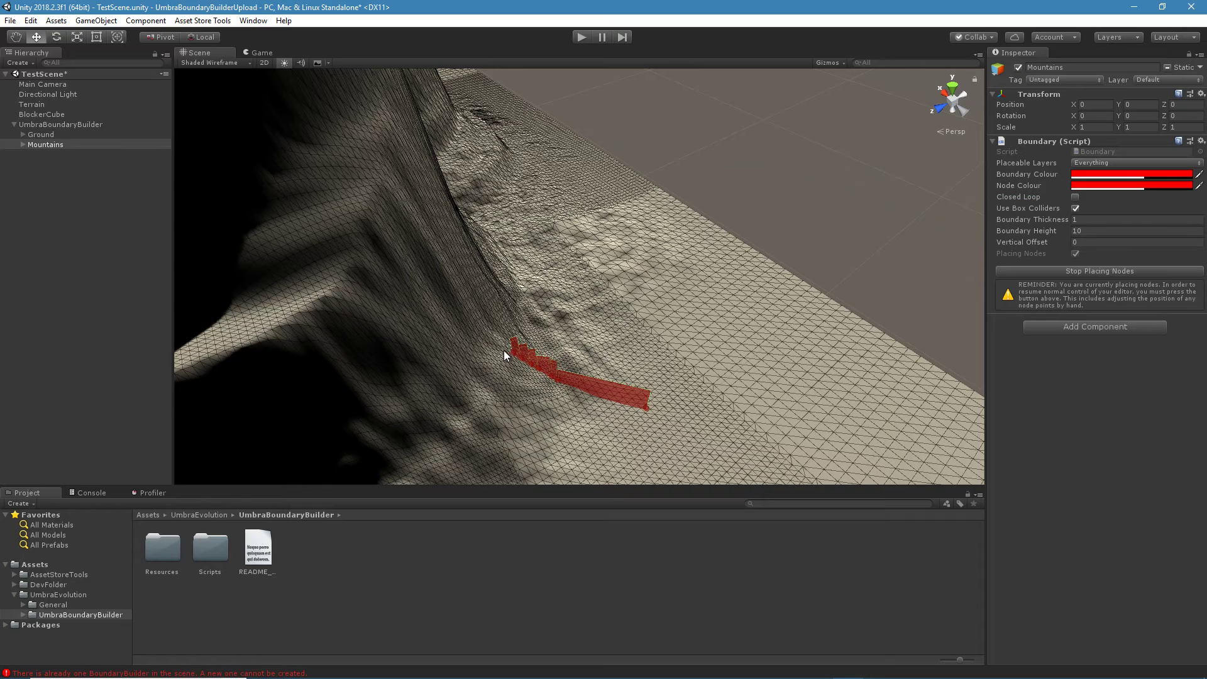
{"action": "middle_click_drag", "start_coordinate": [466, 342], "coordinate": [483, 359]}
{"action": "left_click", "coordinate": [402, 245]}
{"action": "middle_click_drag", "start_coordinate": [460, 291], "coordinate": [499, 328]}
{"action": "left_click", "coordinate": [357, 249]}
{"action": "left_click", "coordinate": [323, 166]}
{"action": "scroll", "coordinate": [425, 299], "scroll_direction": "down", "scroll_amount": 5}
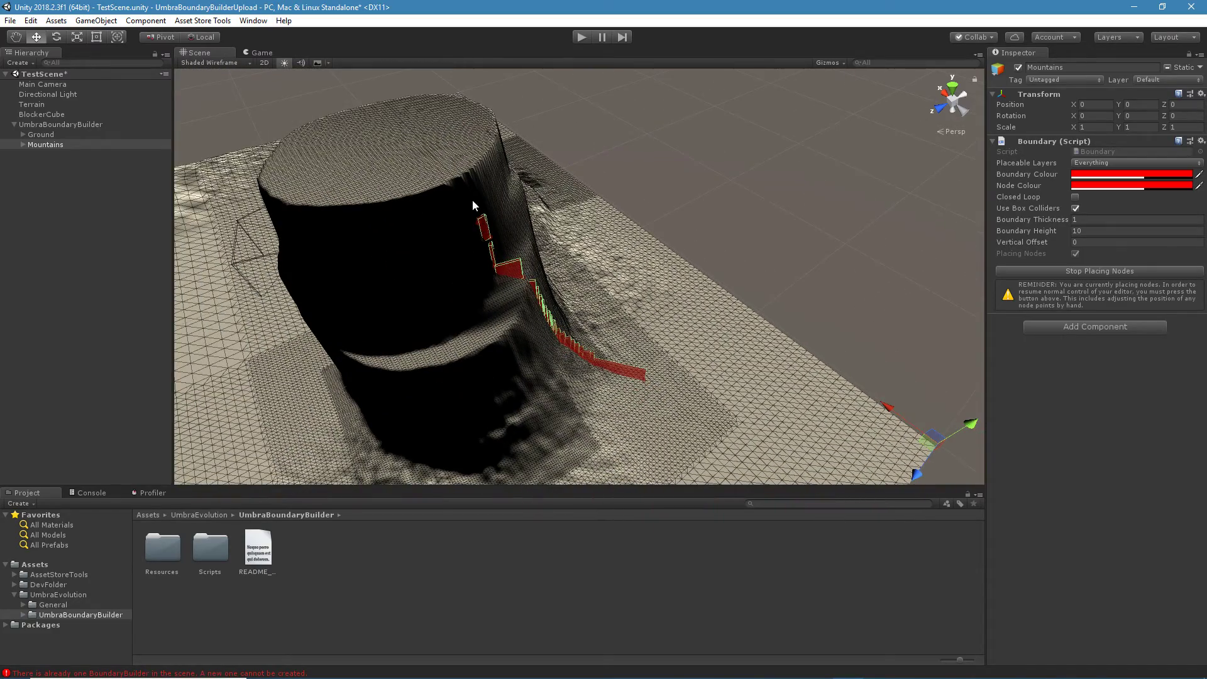
{"action": "scroll", "coordinate": [500, 328], "scroll_direction": "up", "scroll_amount": 5}
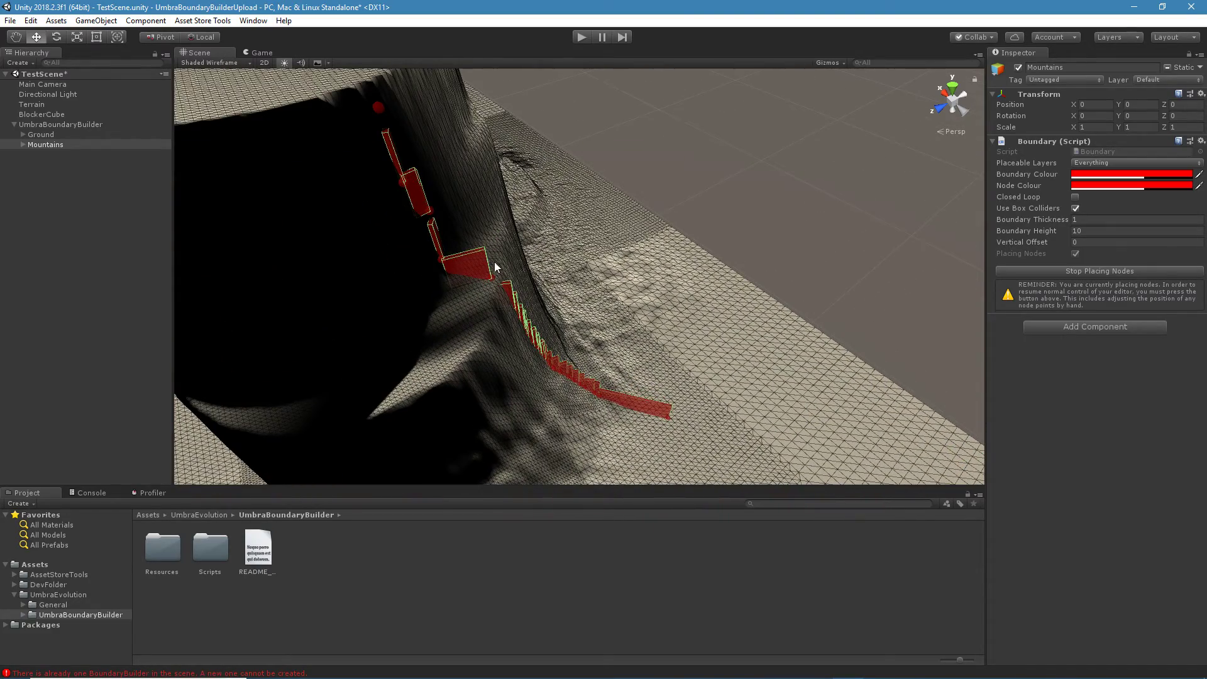
Step: Set the Mountains boundary height to 42.12 and vertical offset to -3.95, and check the wall coverage
{"action": "left_click_drag", "start_coordinate": [1025, 236], "coordinate": [391, 327]}
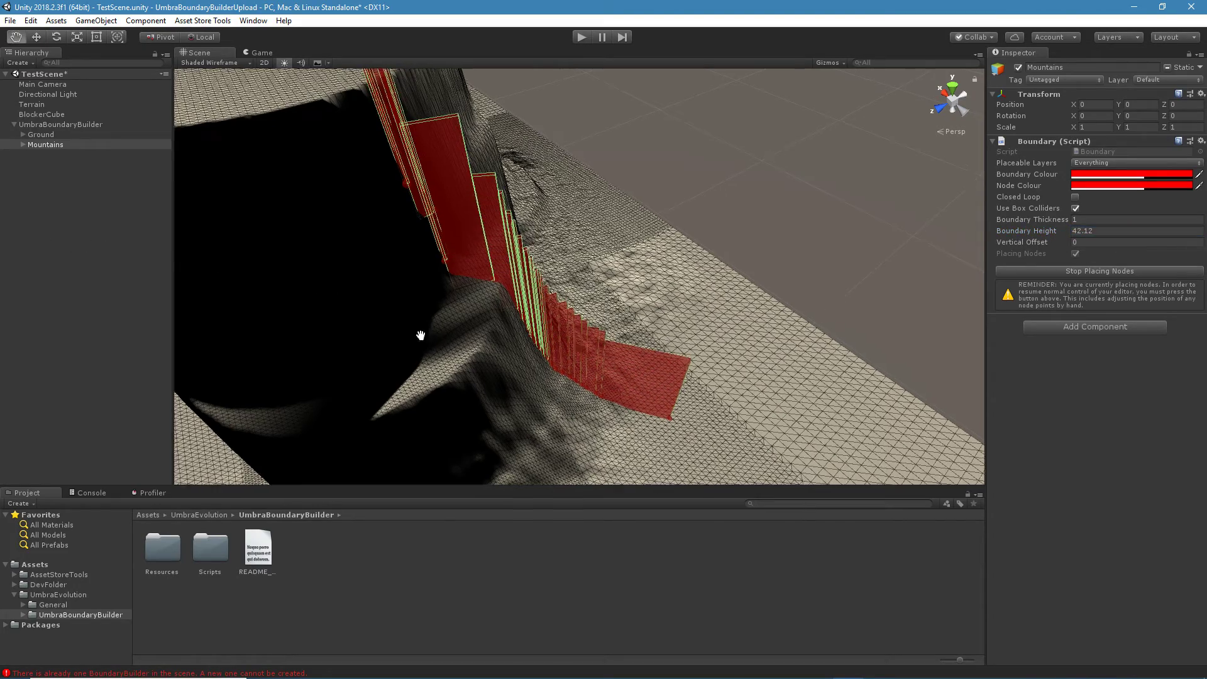
{"action": "scroll", "coordinate": [390, 327], "scroll_direction": "down", "scroll_amount": 4}
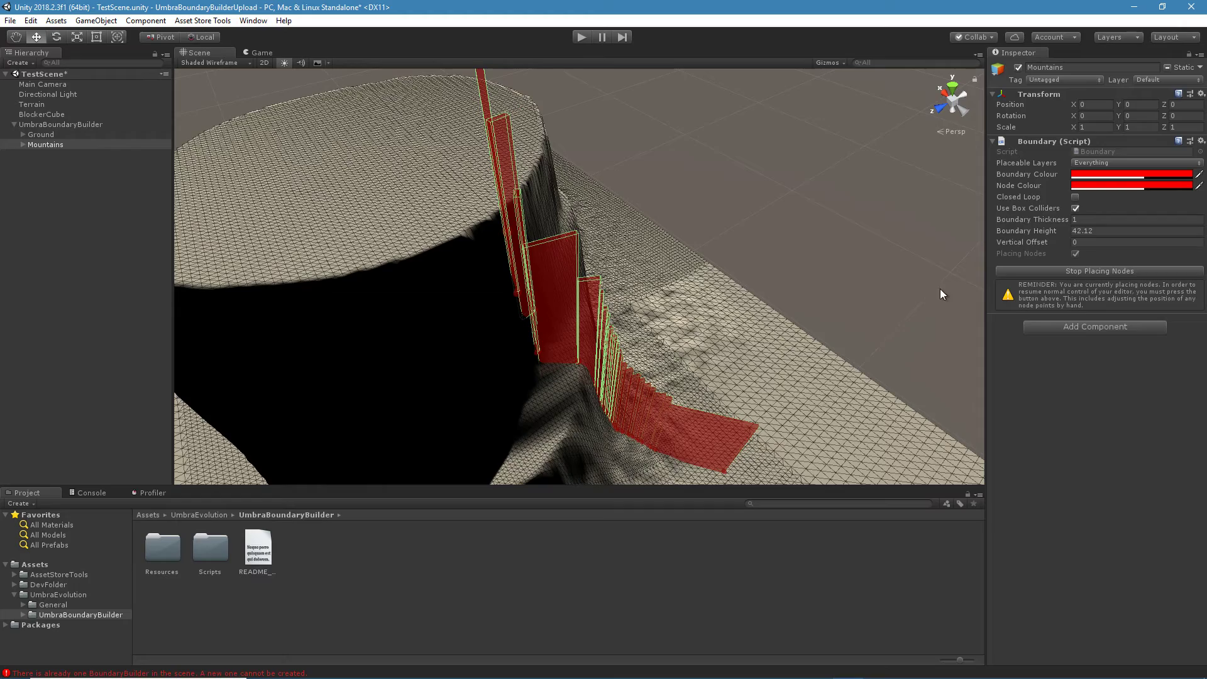
{"action": "left_click_drag", "start_coordinate": [1035, 241], "coordinate": [1007, 244]}
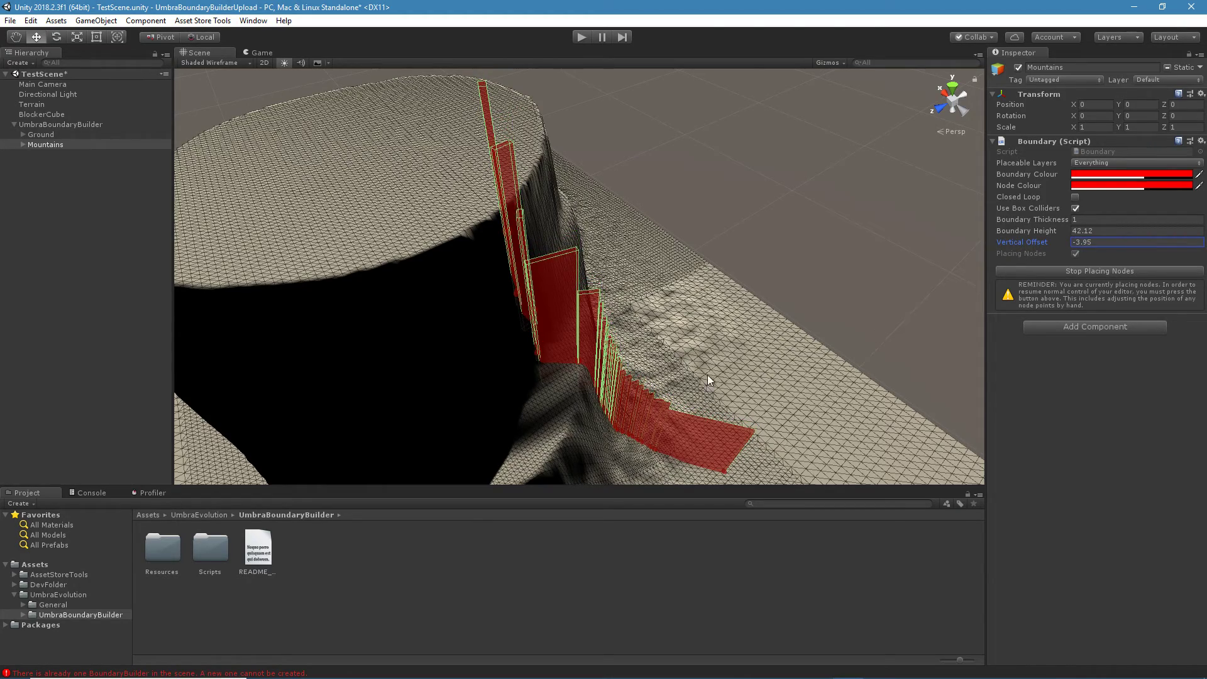
{"action": "scroll", "coordinate": [485, 299], "scroll_direction": "up", "scroll_amount": 3}
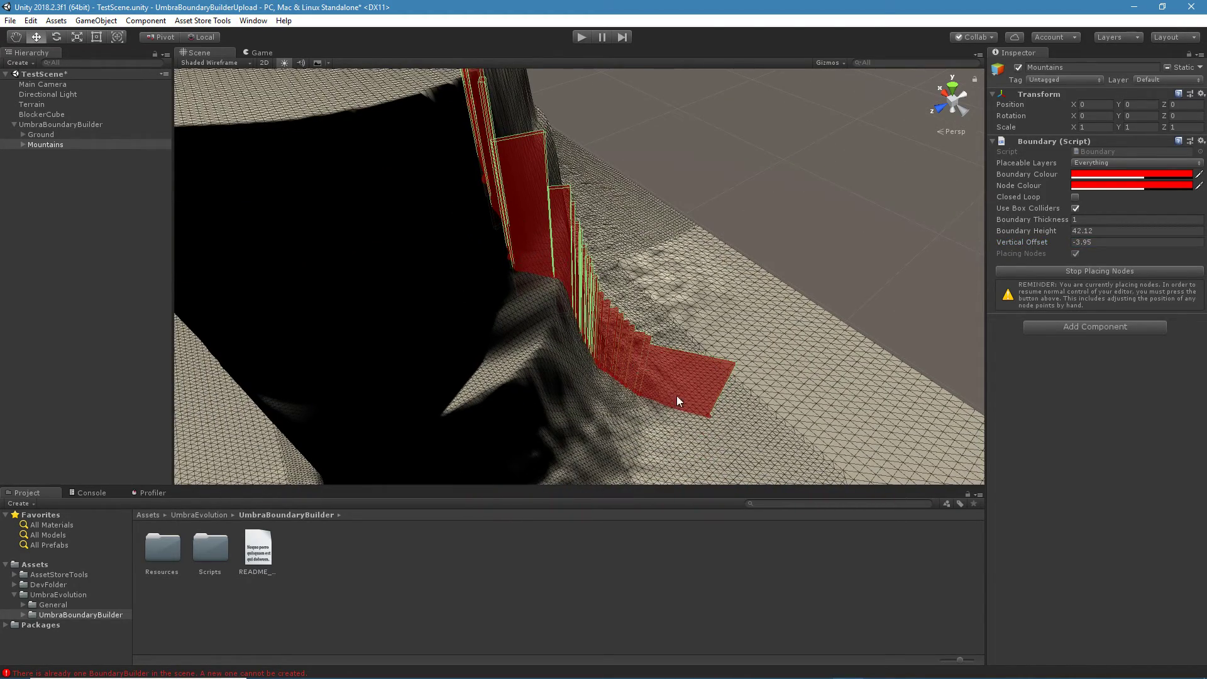
{"action": "scroll", "coordinate": [610, 434], "scroll_direction": "up", "scroll_amount": 3}
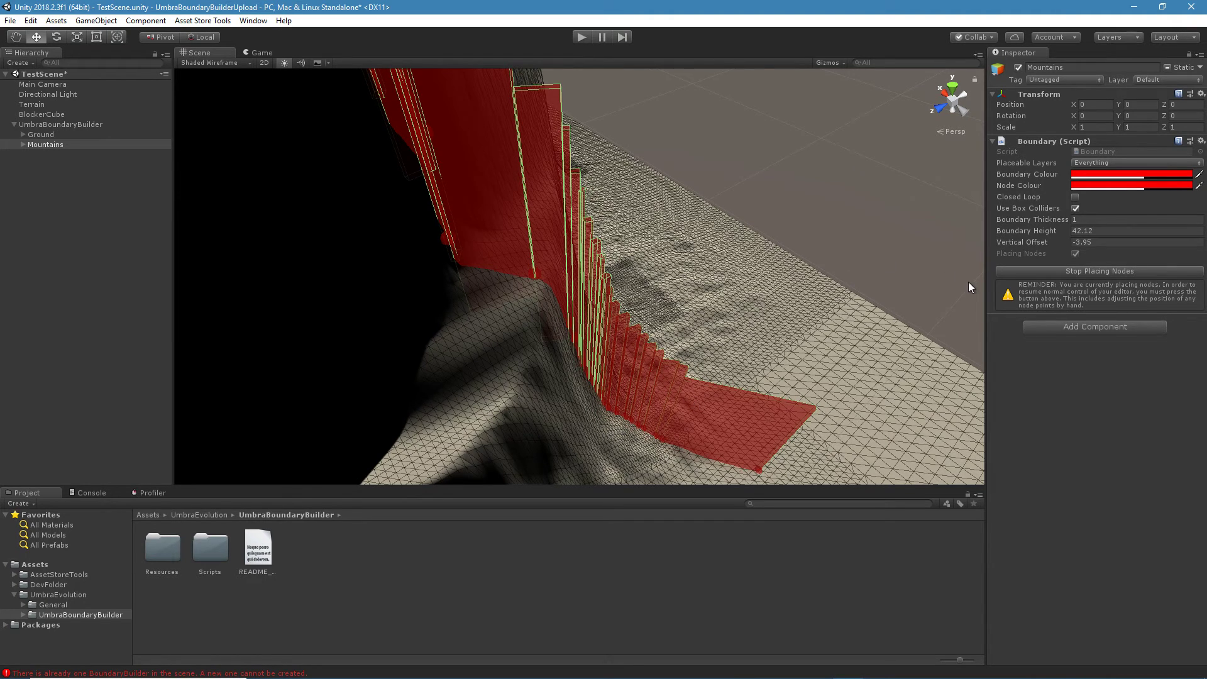
{"action": "middle_click_drag", "start_coordinate": [549, 336], "coordinate": [503, 383]}
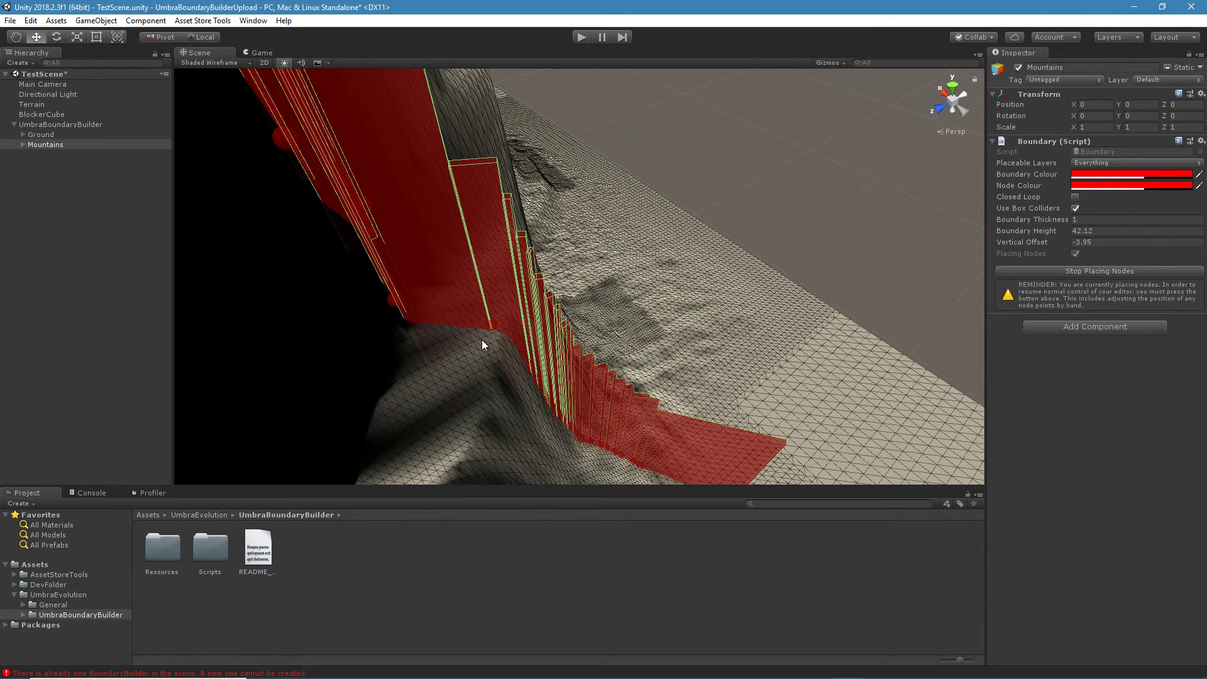
Step: Undo the Mountains height and offset changes, and examine the gaps between the wall segments along the slope
{"action": "key", "text": "ctrl+z"}
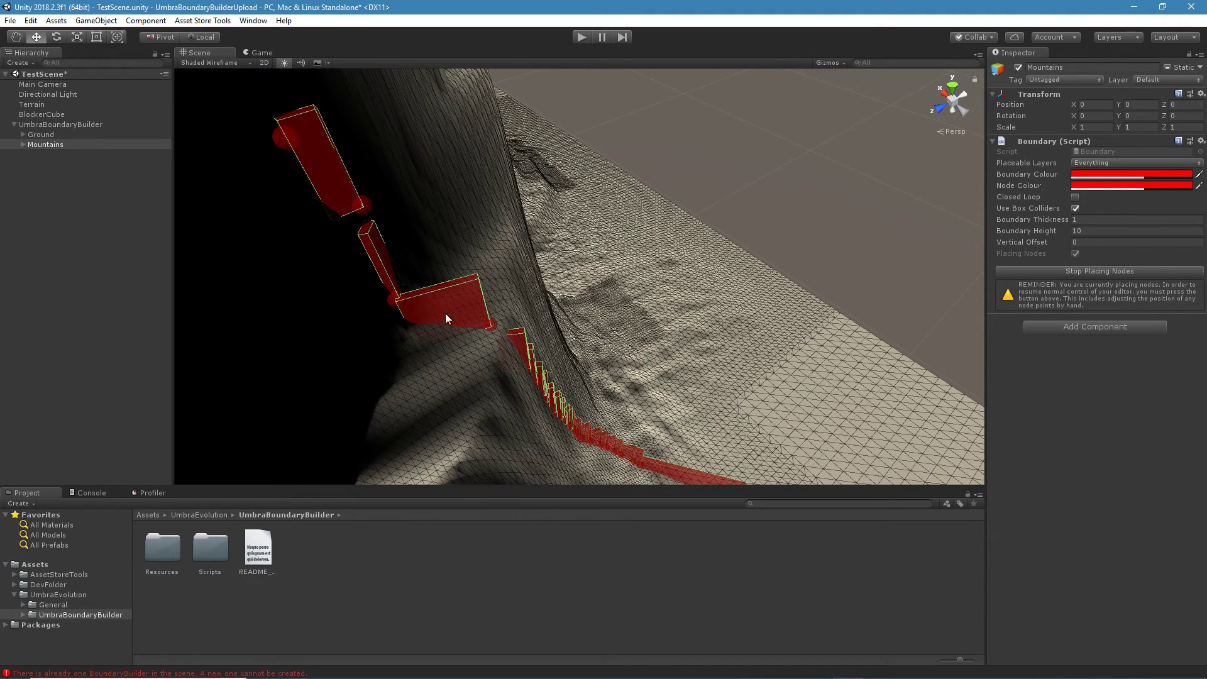
{"action": "middle_click_drag", "start_coordinate": [461, 342], "coordinate": [440, 264]}
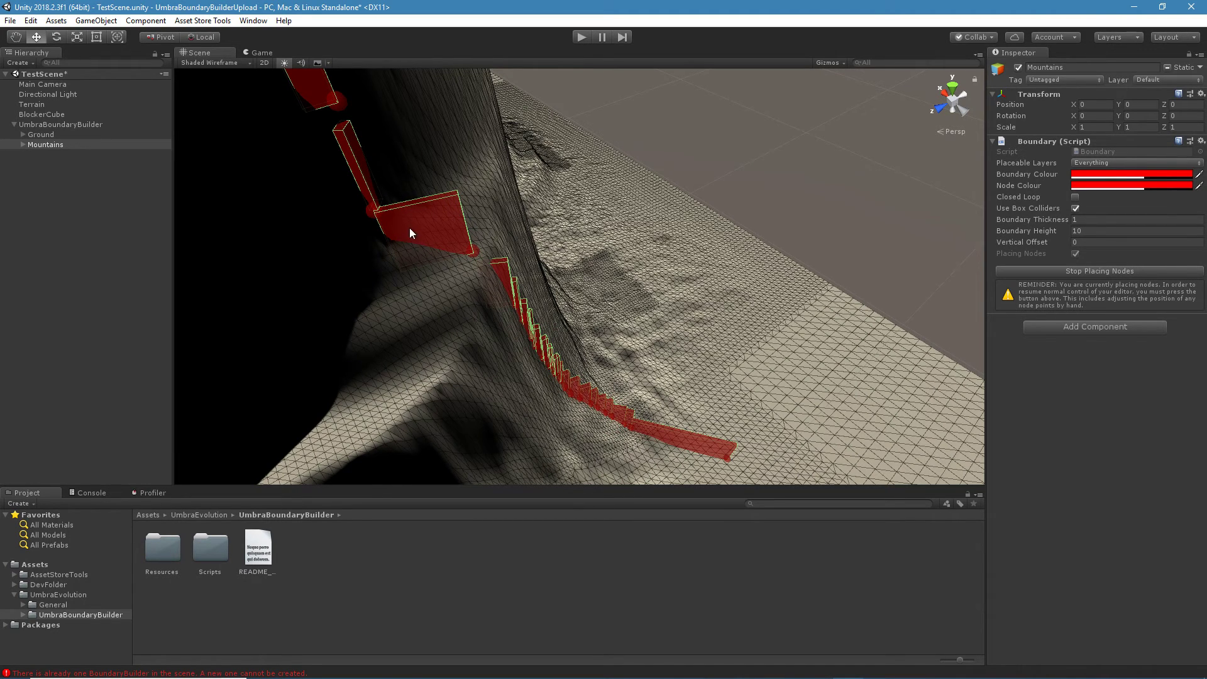
{"action": "middle_click_drag", "start_coordinate": [406, 199], "coordinate": [530, 384]}
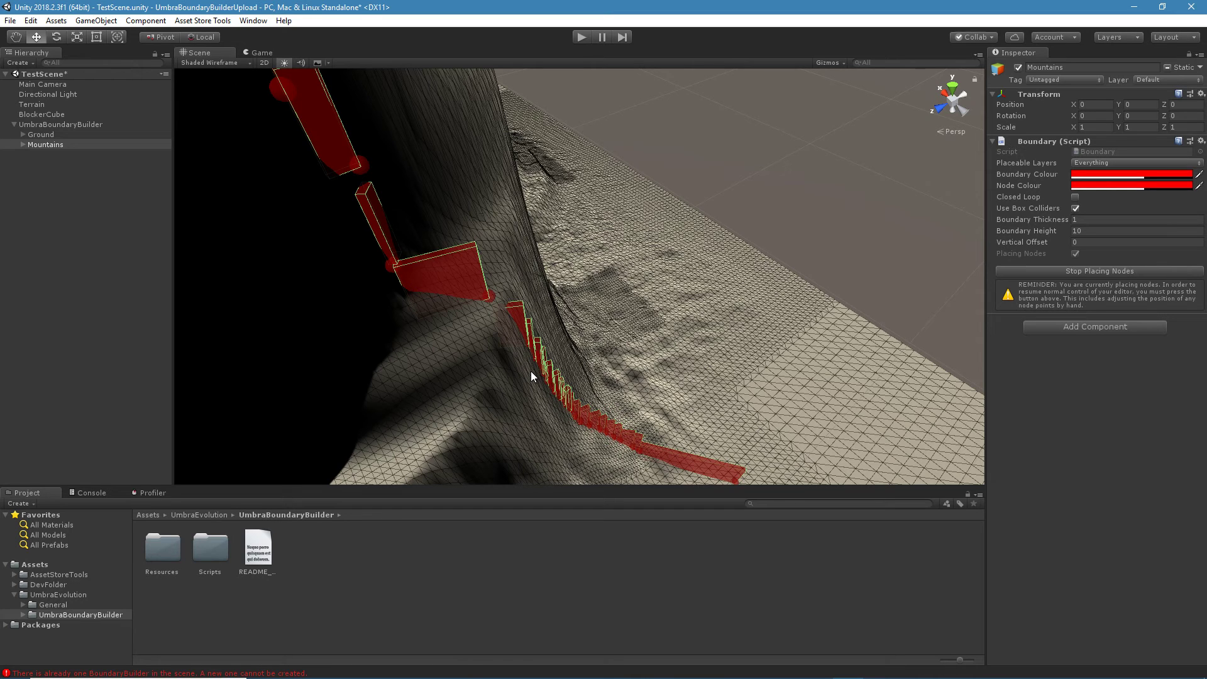
{"action": "scroll", "coordinate": [531, 376], "scroll_direction": "up", "scroll_amount": 5}
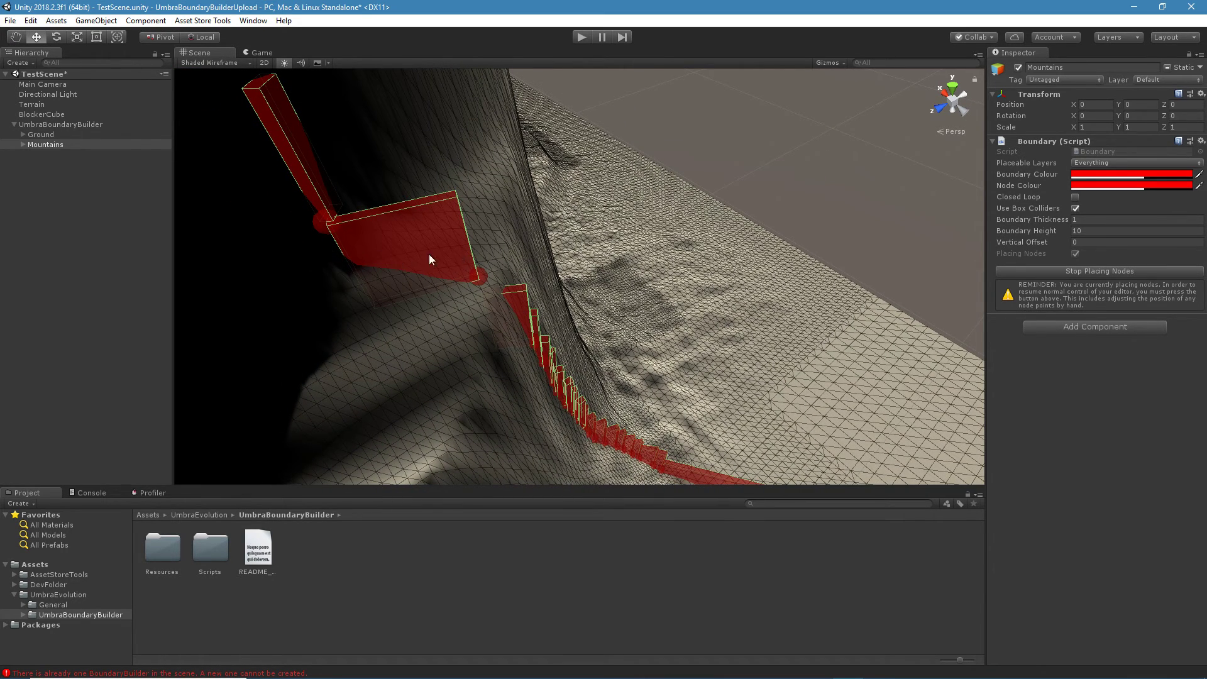
Step: Set the Mountains boundary height to 46.02 and vertical offset to -2.73 so the walls overlap along the slope
{"action": "left_click_drag", "start_coordinate": [1007, 232], "coordinate": [455, 271]}
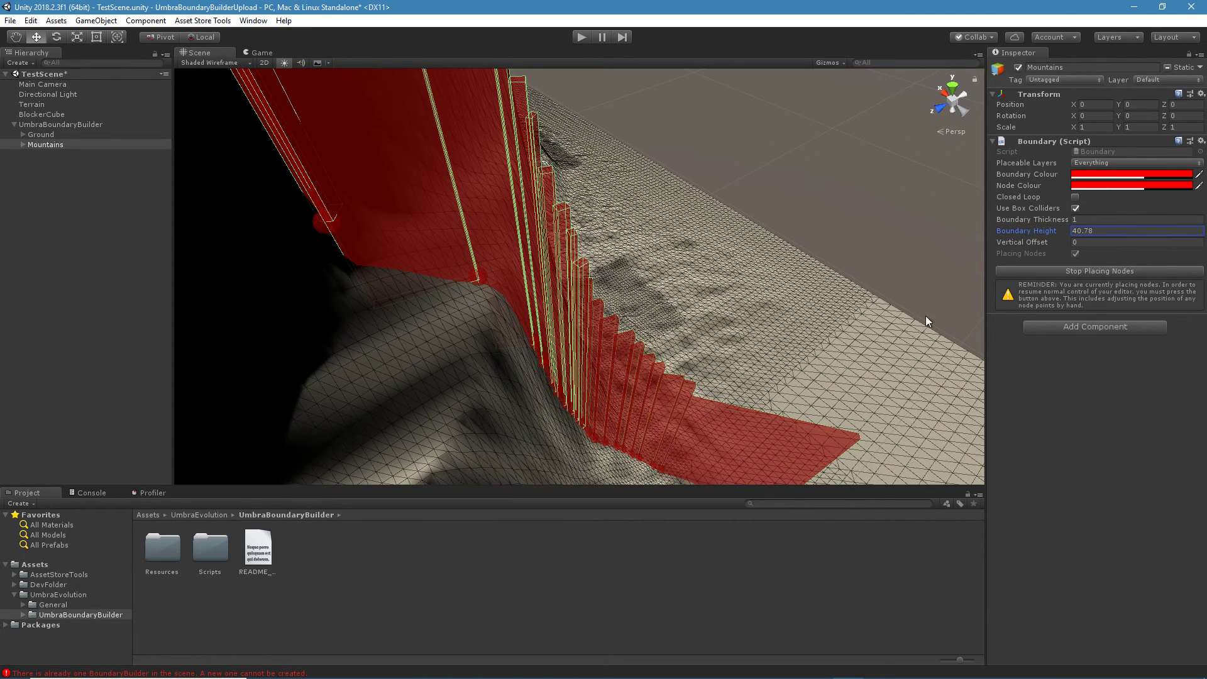
{"action": "left_click_drag", "start_coordinate": [1036, 243], "coordinate": [512, 365]}
{"action": "scroll", "coordinate": [512, 365], "scroll_direction": "down", "scroll_amount": 10}
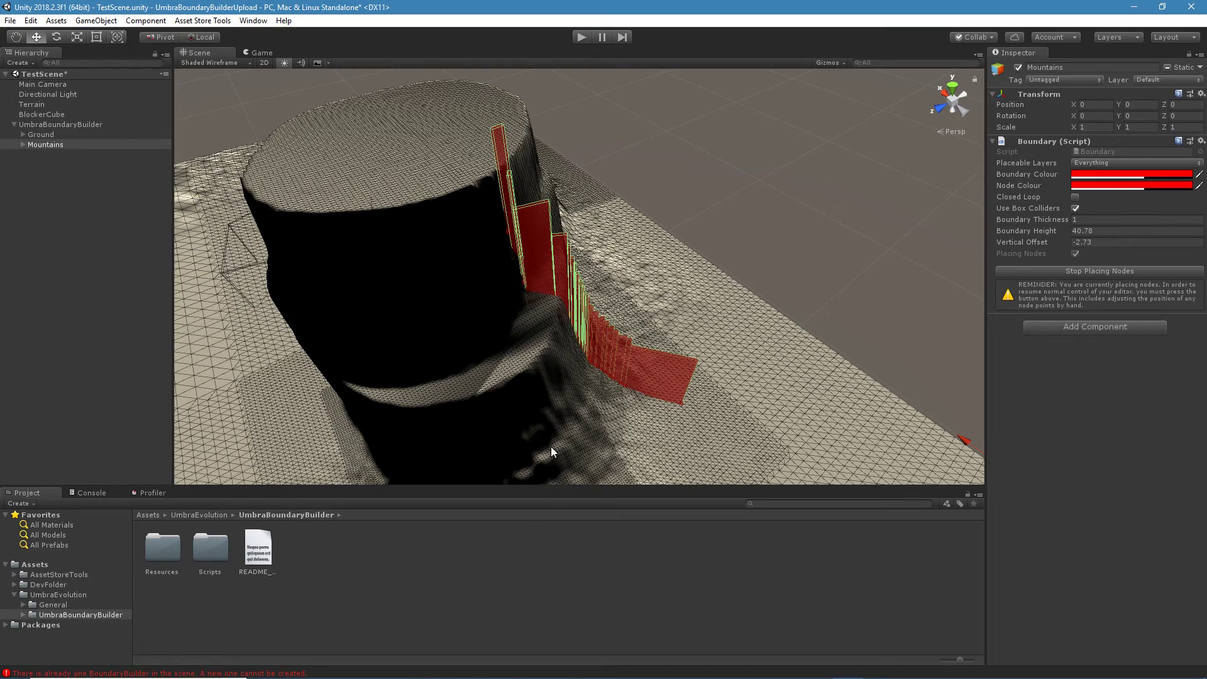
{"action": "middle_click_drag", "start_coordinate": [658, 373], "coordinate": [558, 346]}
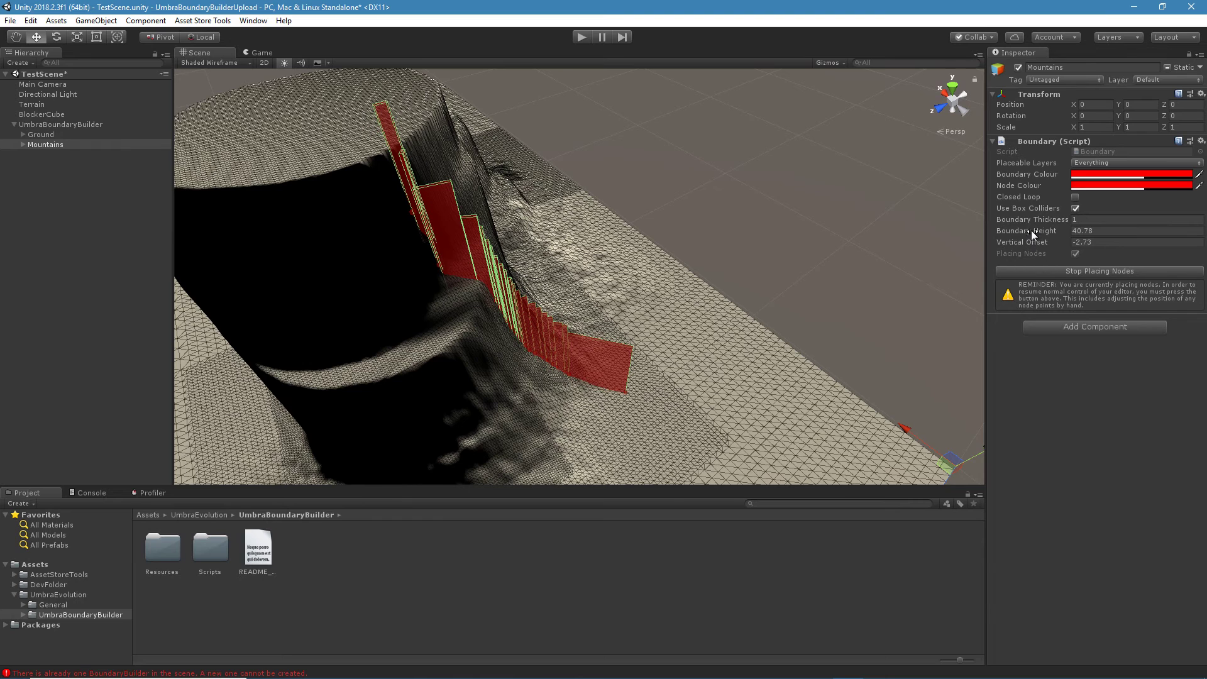
{"action": "left_click_drag", "start_coordinate": [1021, 229], "coordinate": [1113, 242]}
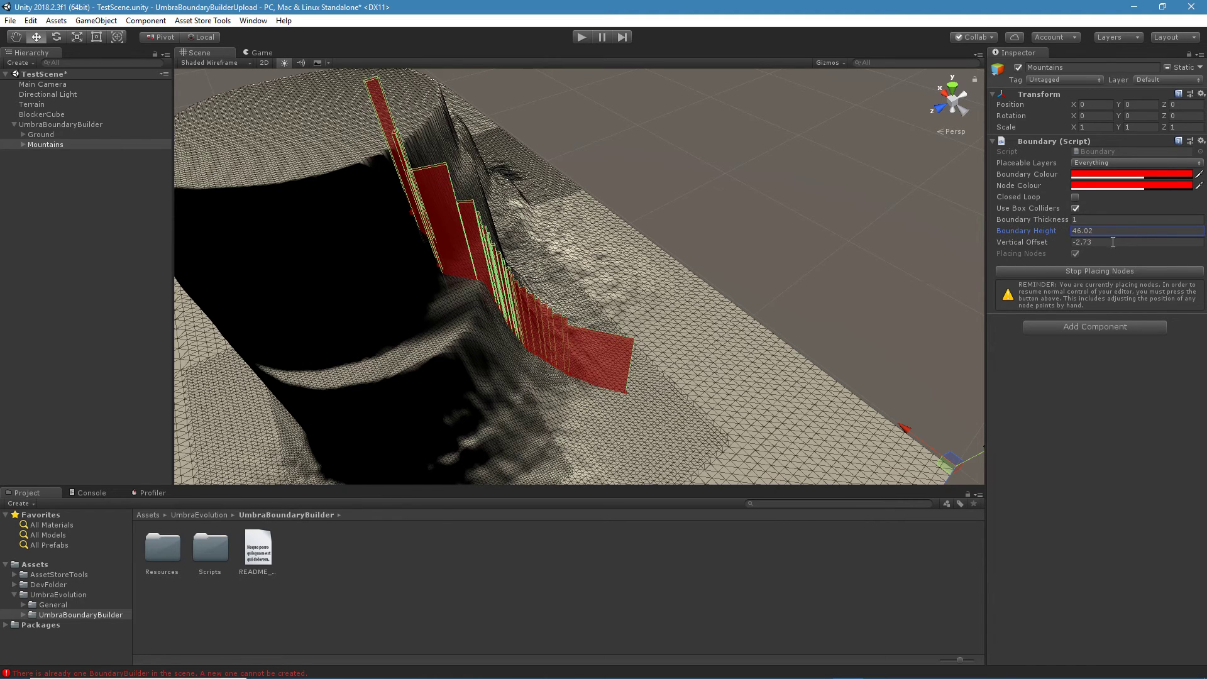
Step: Set the Mountains vertical offset to -1.7 and stop placing nodes on that boundary
{"action": "mouse_move", "coordinate": [1031, 244]}
{"action": "left_mouse_down"}
{"action": "mouse_move", "coordinate": [1013, 244]}
{"action": "mouse_move", "coordinate": [1041, 244]}
{"action": "left_mouse_up"}
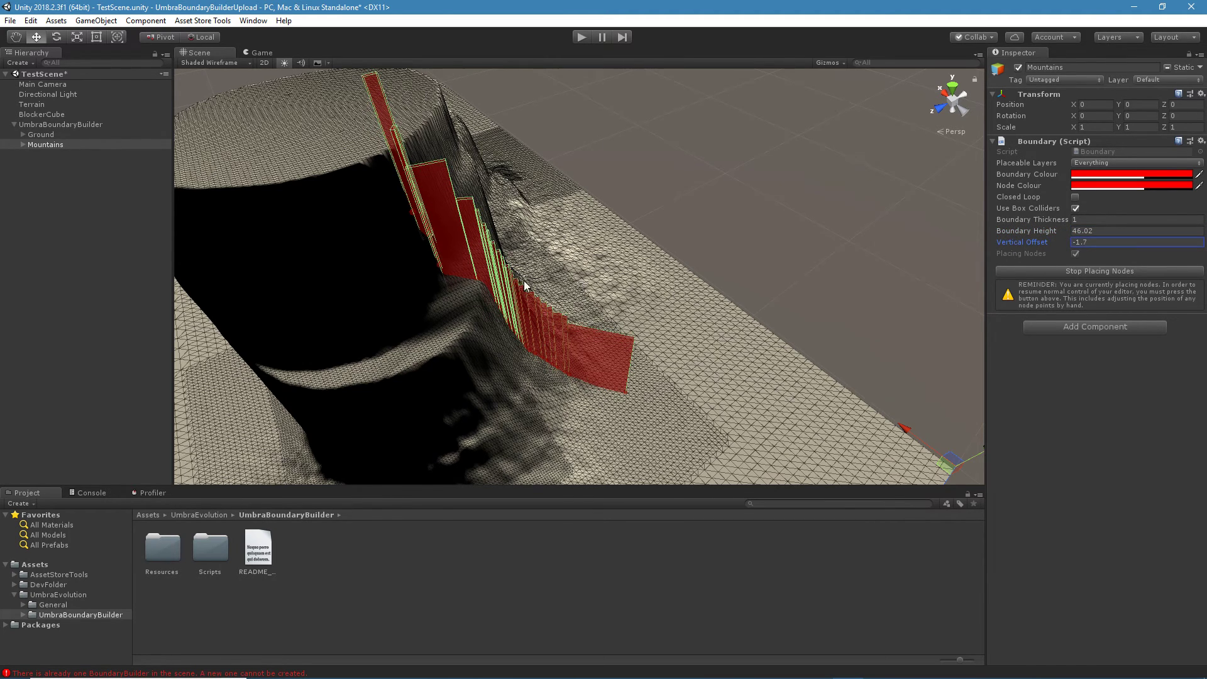
{"action": "scroll", "coordinate": [402, 277], "scroll_direction": "down", "scroll_amount": 4}
{"action": "middle_click_drag", "start_coordinate": [396, 277], "coordinate": [465, 343]}
{"action": "left_click_drag", "start_coordinate": [465, 347], "coordinate": [981, 296], "text": "alt"}
{"action": "left_click", "coordinate": [1066, 271]}
{"action": "left_click_drag", "start_coordinate": [817, 333], "coordinate": [264, 283], "text": "alt"}
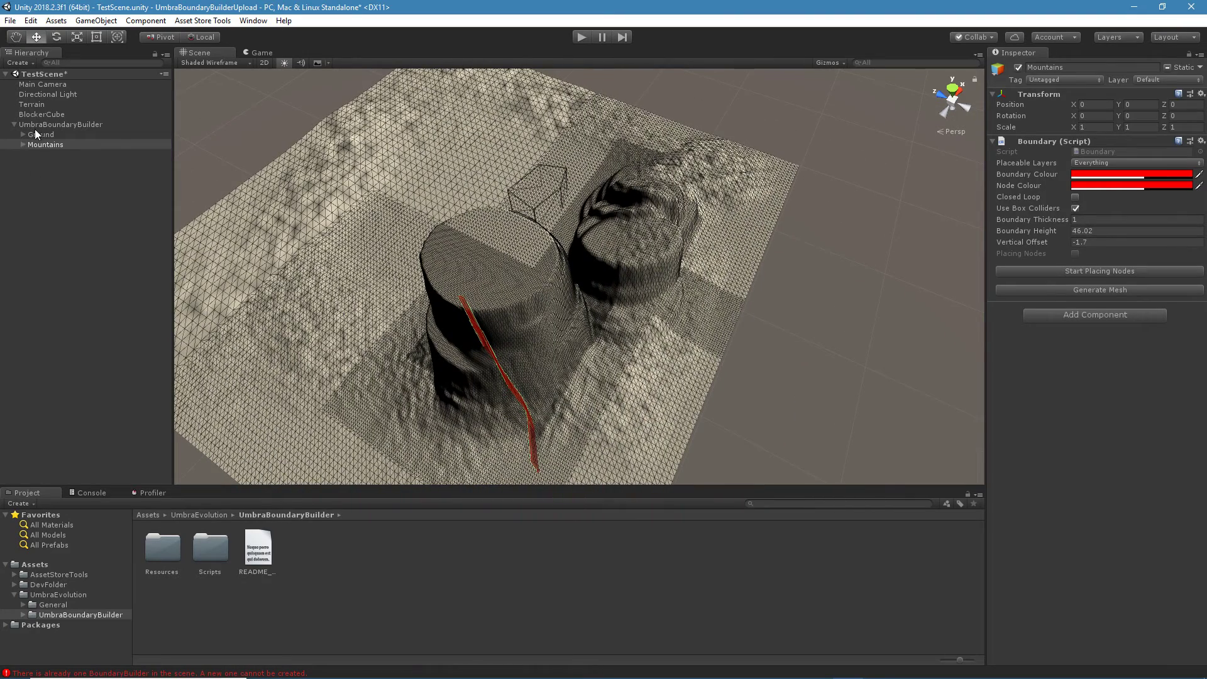
Step: Add a third boundary to UmbraBoundaryBuilder and start placing nodes for it
{"action": "left_click", "coordinate": [36, 126]}
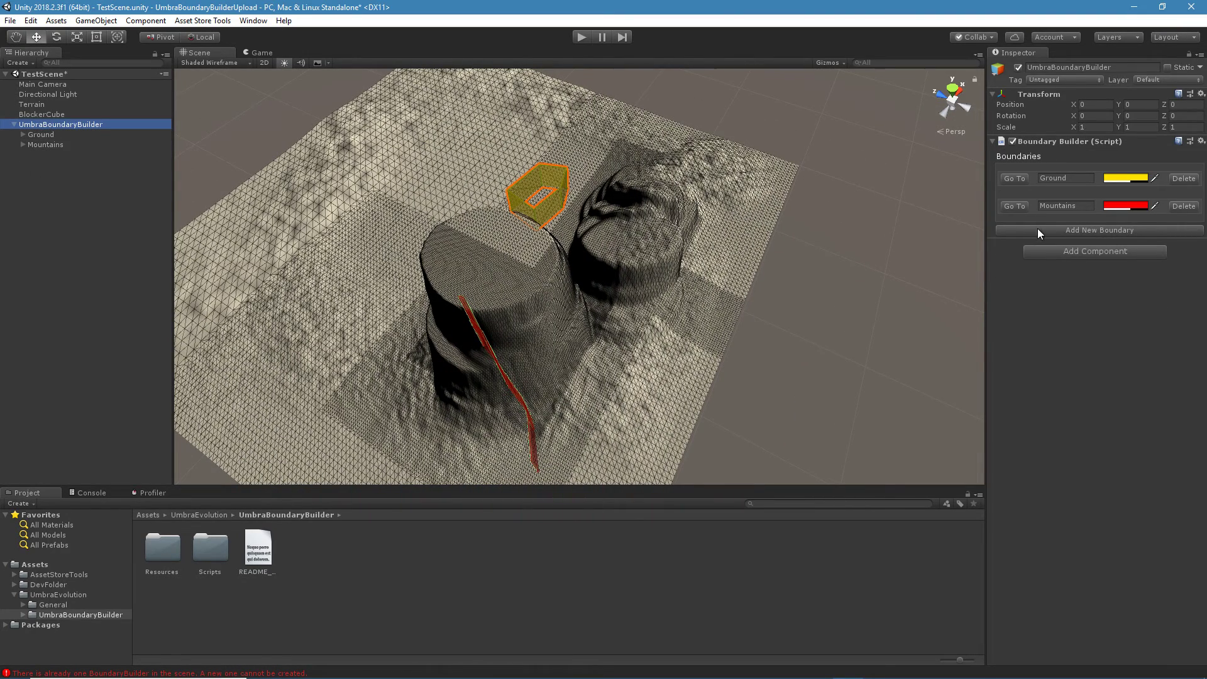
{"action": "left_click", "coordinate": [1039, 231]}
{"action": "left_click", "coordinate": [1010, 234]}
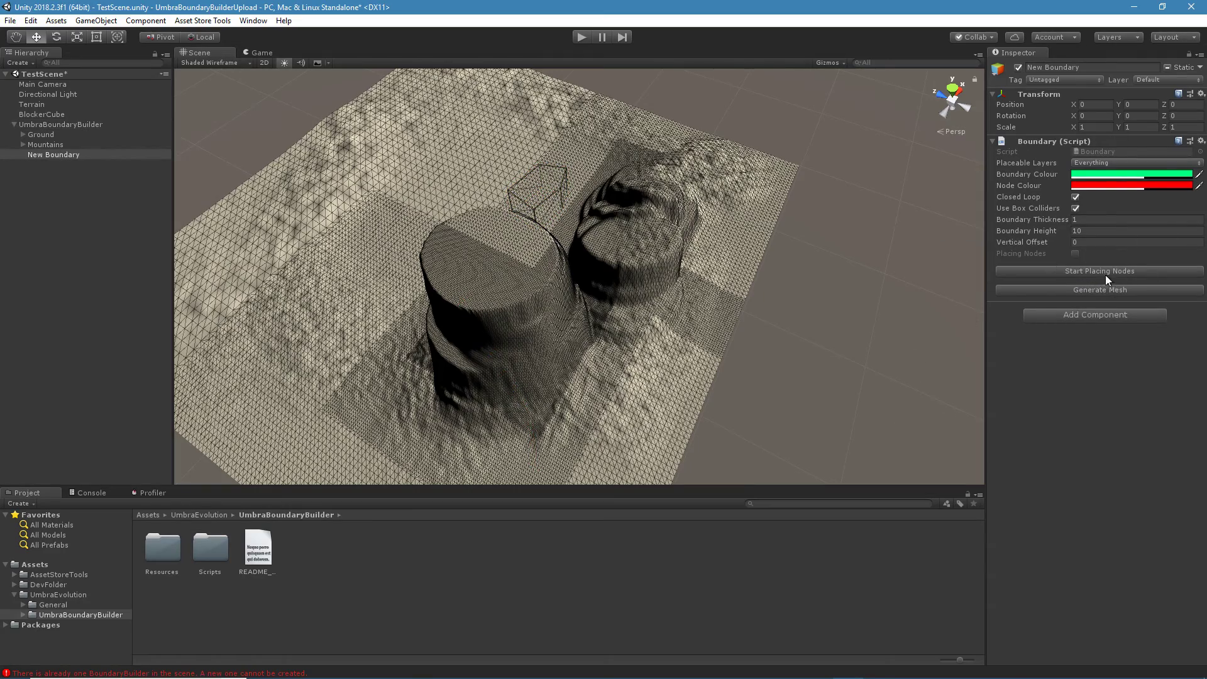
{"action": "left_click", "coordinate": [1094, 271]}
Step: Place nodes on the ground around the base of the tall mountain to form a closed loop
{"action": "left_click", "coordinate": [589, 402]}
{"action": "left_click", "coordinate": [606, 359]}
{"action": "left_click", "coordinate": [597, 334]}
{"action": "middle_click_drag", "start_coordinate": [597, 333], "coordinate": [402, 446]}
{"action": "right_click_drag", "start_coordinate": [629, 380], "coordinate": [522, 373]}
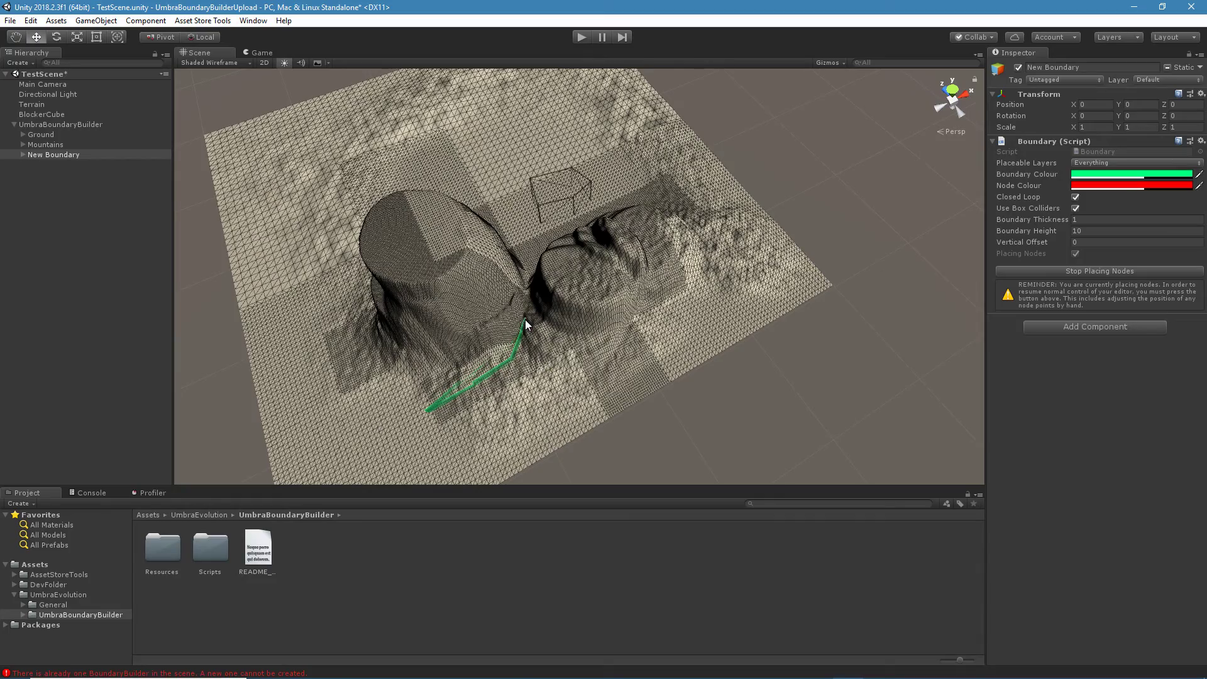
{"action": "middle_click_drag", "start_coordinate": [506, 227], "coordinate": [662, 291]}
{"action": "left_click", "coordinate": [594, 248]}
{"action": "left_click", "coordinate": [541, 297]}
{"action": "left_click", "coordinate": [525, 373]}
{"action": "right_click_drag", "start_coordinate": [615, 459], "coordinate": [639, 302]}
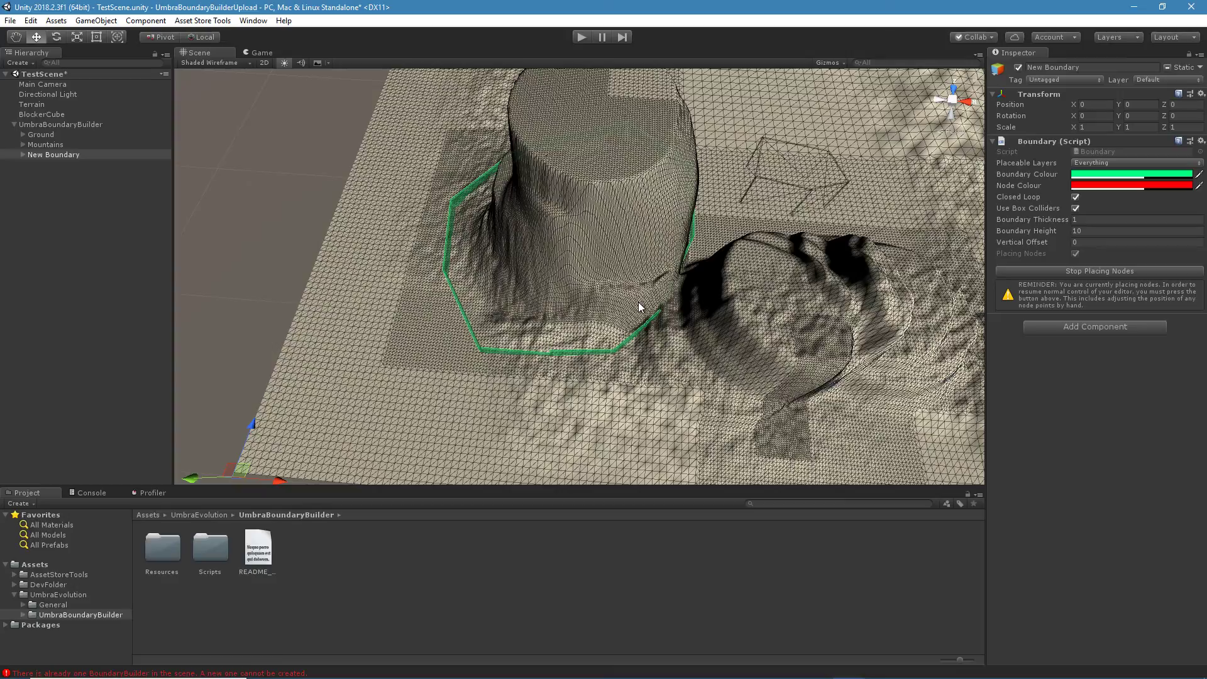
{"action": "right_click_drag", "start_coordinate": [562, 283], "coordinate": [639, 334]}
{"action": "middle_click_drag", "start_coordinate": [639, 333], "coordinate": [522, 349]}
{"action": "scroll", "coordinate": [610, 361], "scroll_direction": "up", "scroll_amount": 5}
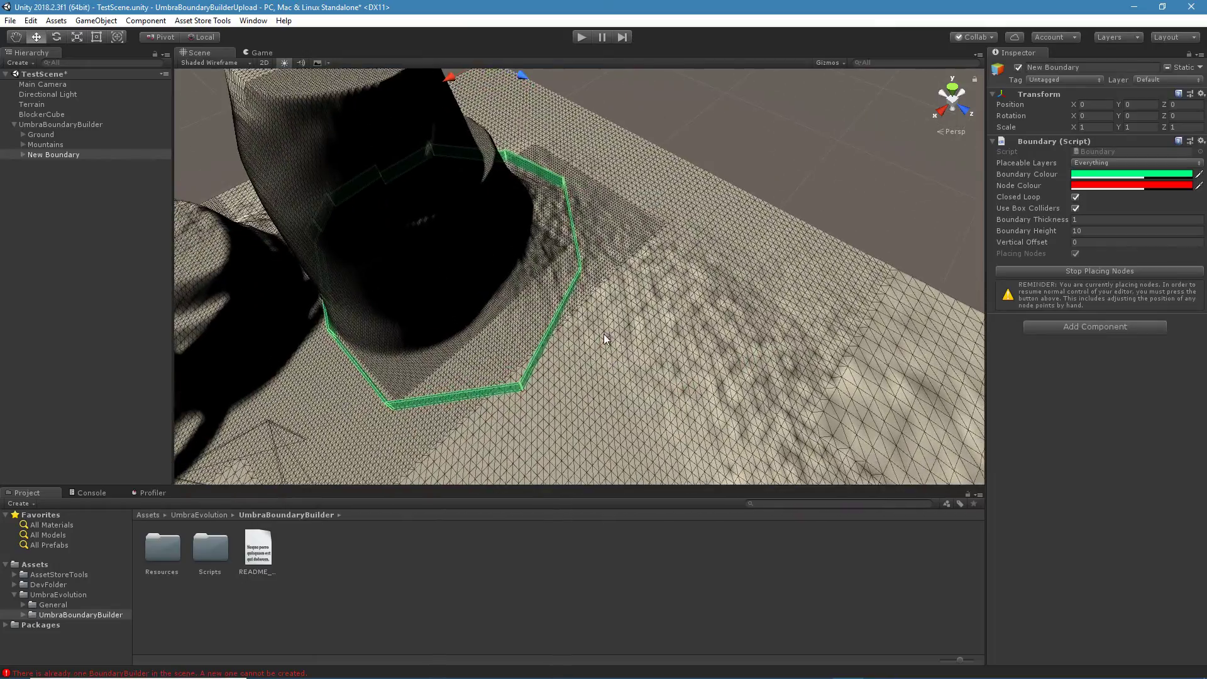
Step: Examine the closed-loop boundary around the tall mountain's base and the ground it encloses
{"action": "scroll", "coordinate": [623, 343], "scroll_direction": "down", "scroll_amount": 3}
{"action": "right_click_drag", "start_coordinate": [644, 350], "coordinate": [507, 335]}
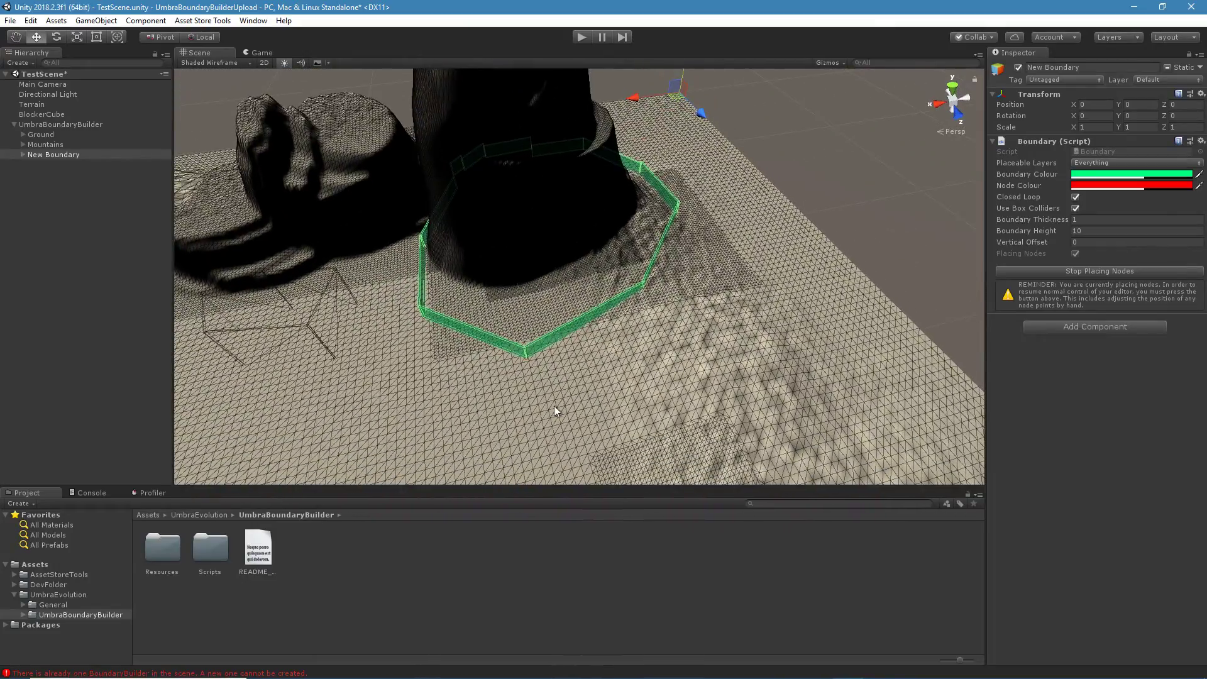
{"action": "scroll", "coordinate": [519, 368], "scroll_direction": "up", "scroll_amount": 3}
{"action": "middle_click_drag", "start_coordinate": [474, 399], "coordinate": [500, 382]}
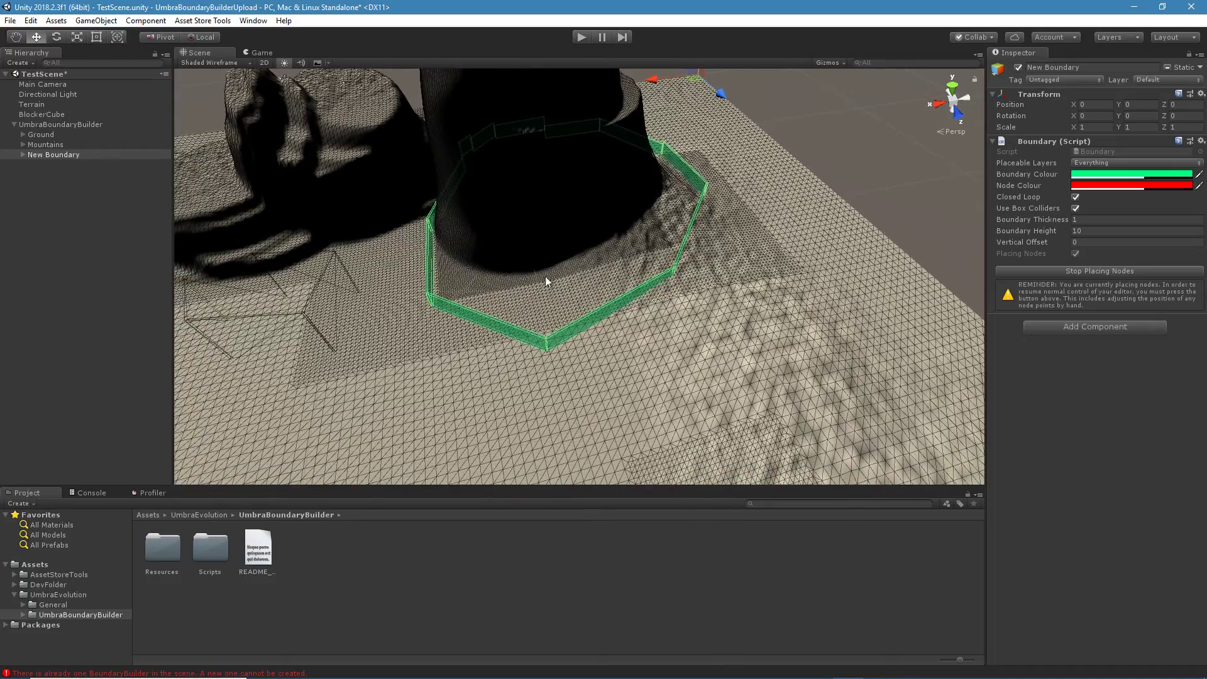
{"action": "middle_click_drag", "start_coordinate": [553, 216], "coordinate": [1013, 250]}
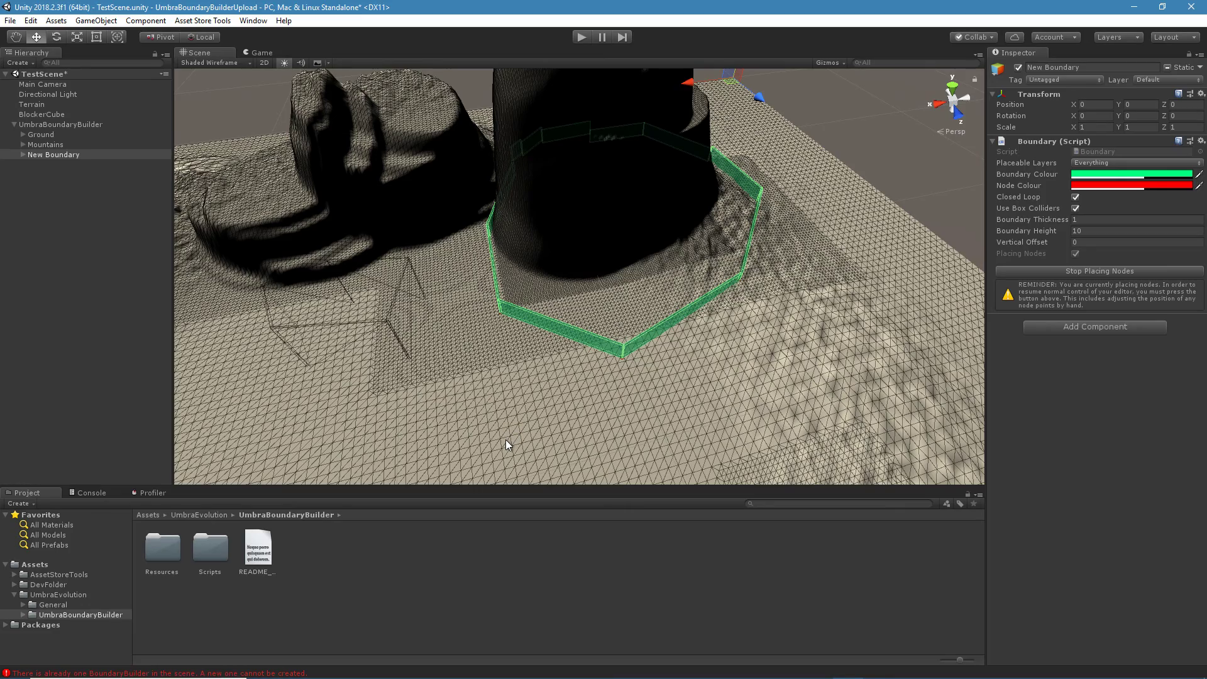
{"action": "middle_click_drag", "start_coordinate": [507, 405], "coordinate": [534, 407]}
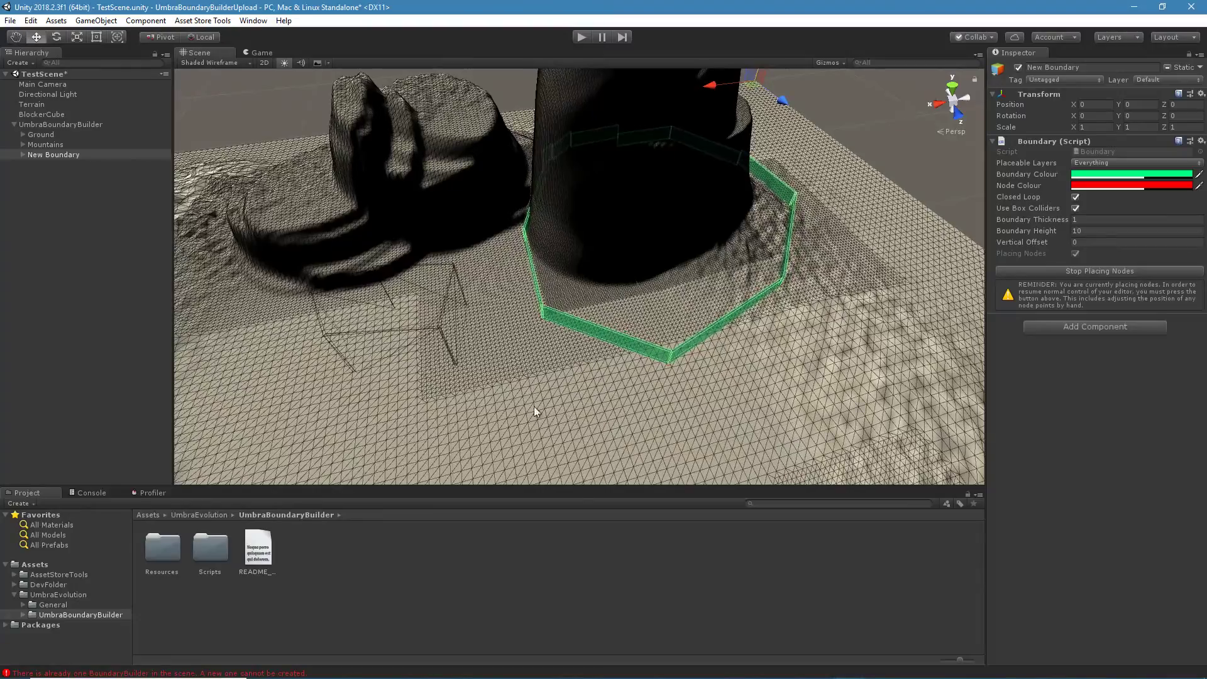
{"action": "left_click_drag", "start_coordinate": [534, 406], "coordinate": [538, 394], "text": "alt"}
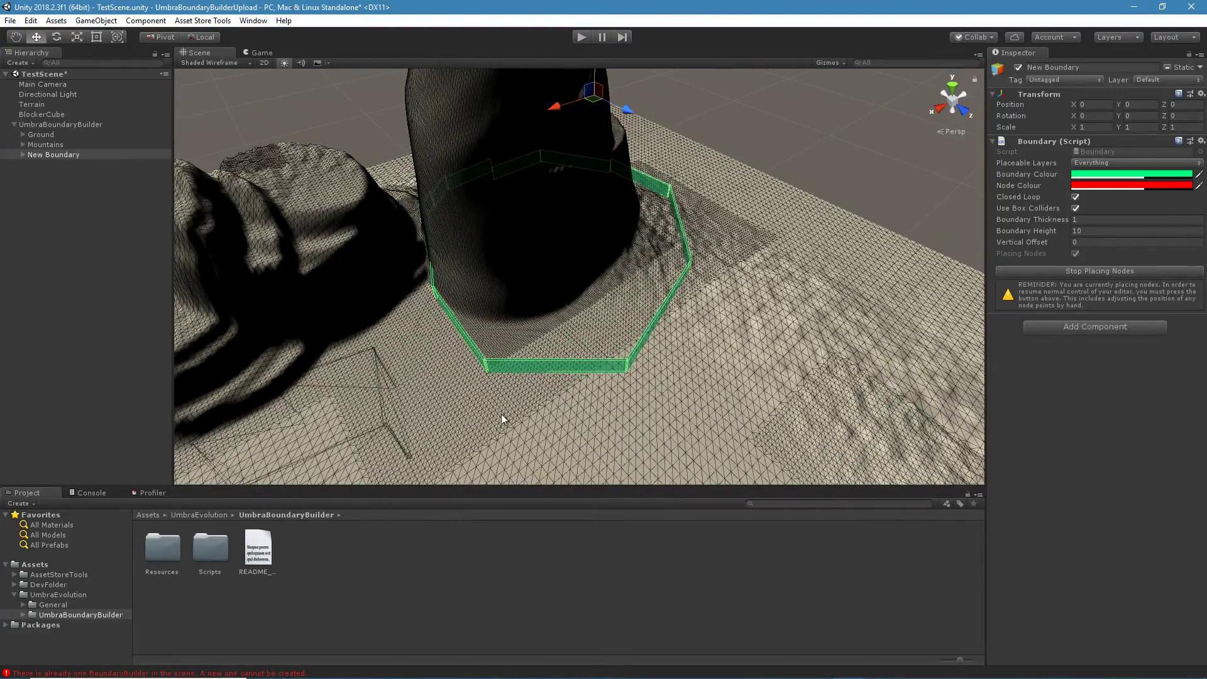
{"action": "left_click_drag", "start_coordinate": [662, 396], "coordinate": [464, 413], "text": "alt"}
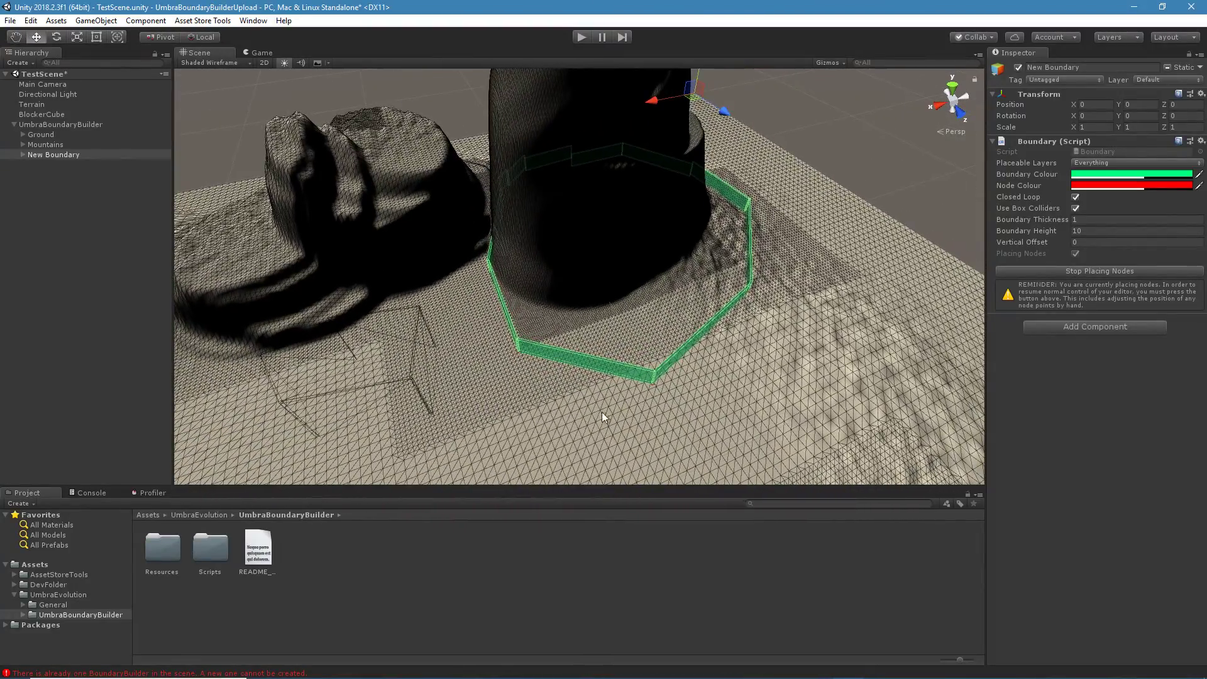
{"action": "left_click_drag", "start_coordinate": [602, 413], "coordinate": [525, 391], "text": "alt"}
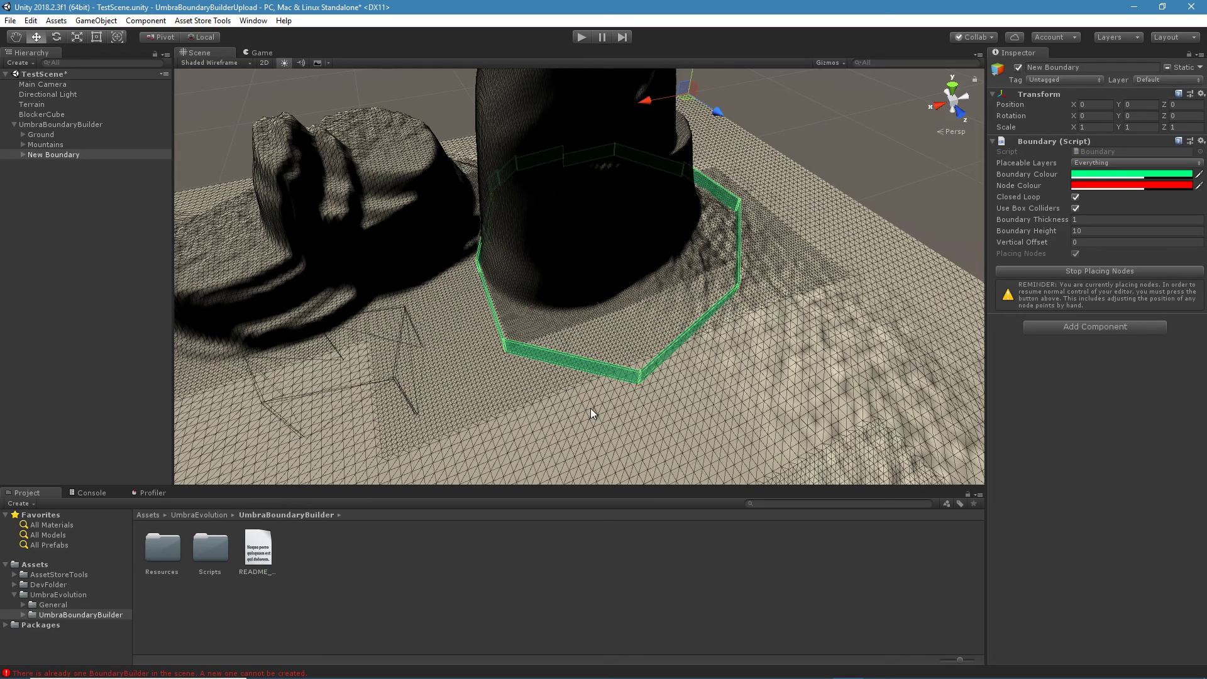
{"action": "middle_click_drag", "start_coordinate": [627, 341], "coordinate": [596, 338]}
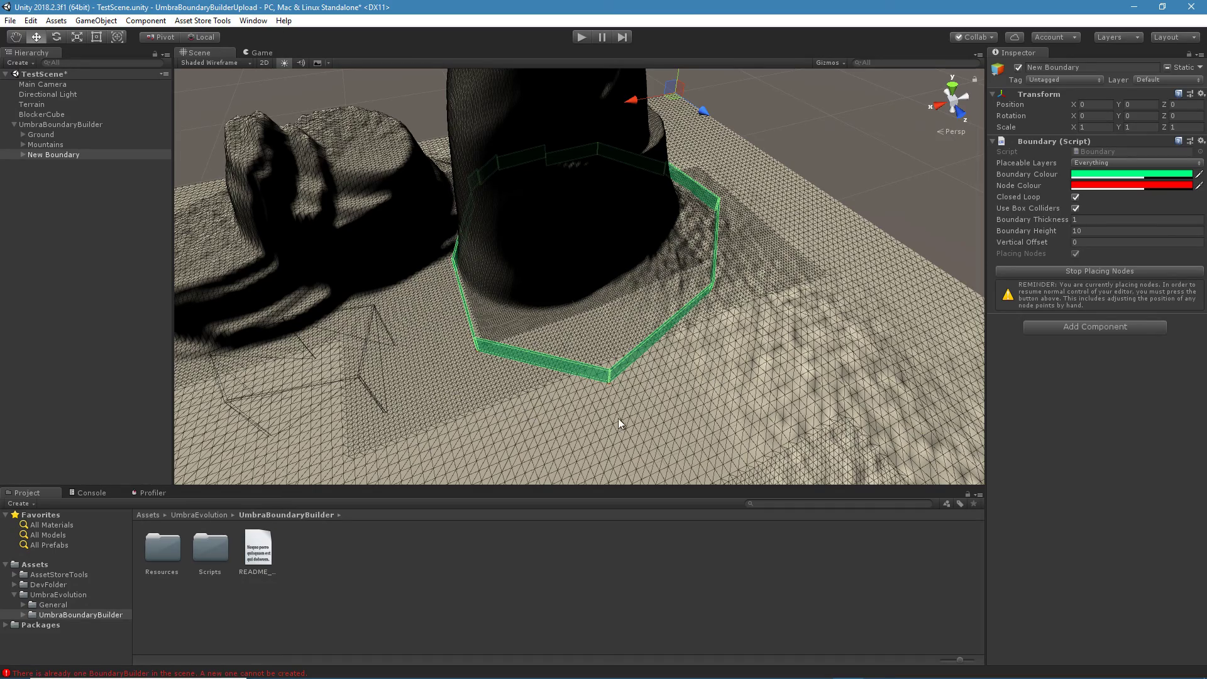
{"action": "middle_click_drag", "start_coordinate": [620, 423], "coordinate": [594, 430]}
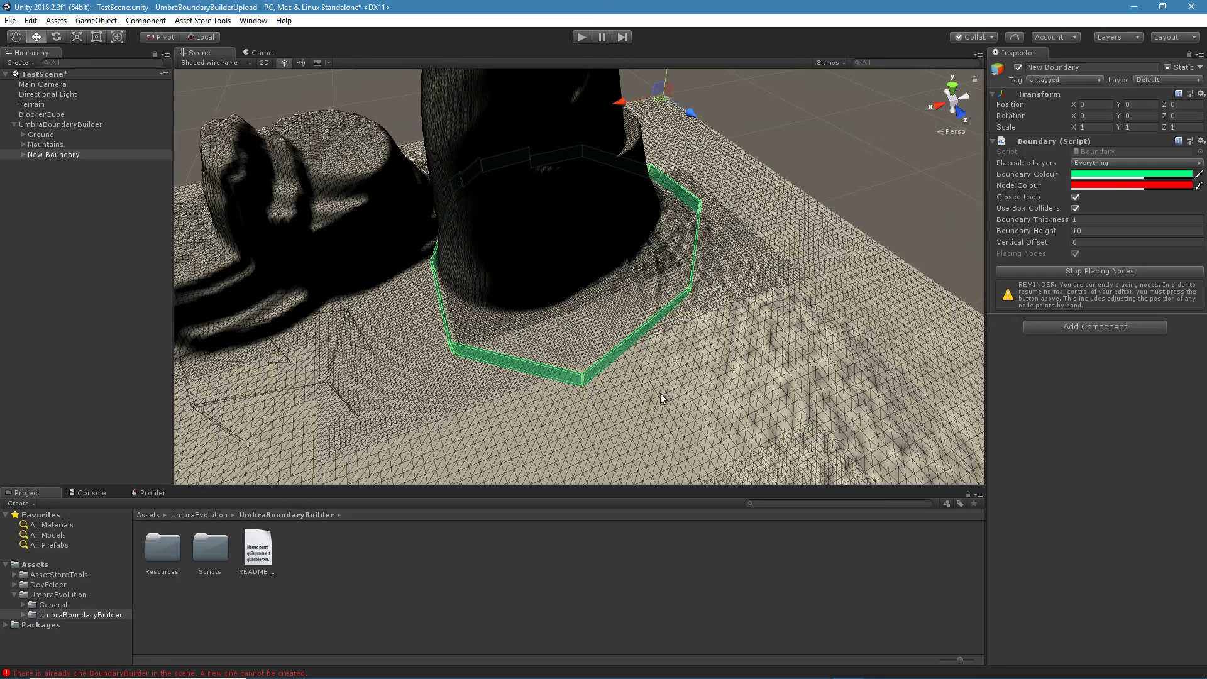
{"action": "middle_click_drag", "start_coordinate": [663, 394], "coordinate": [579, 423]}
{"action": "middle_click_drag", "start_coordinate": [646, 407], "coordinate": [609, 398]}
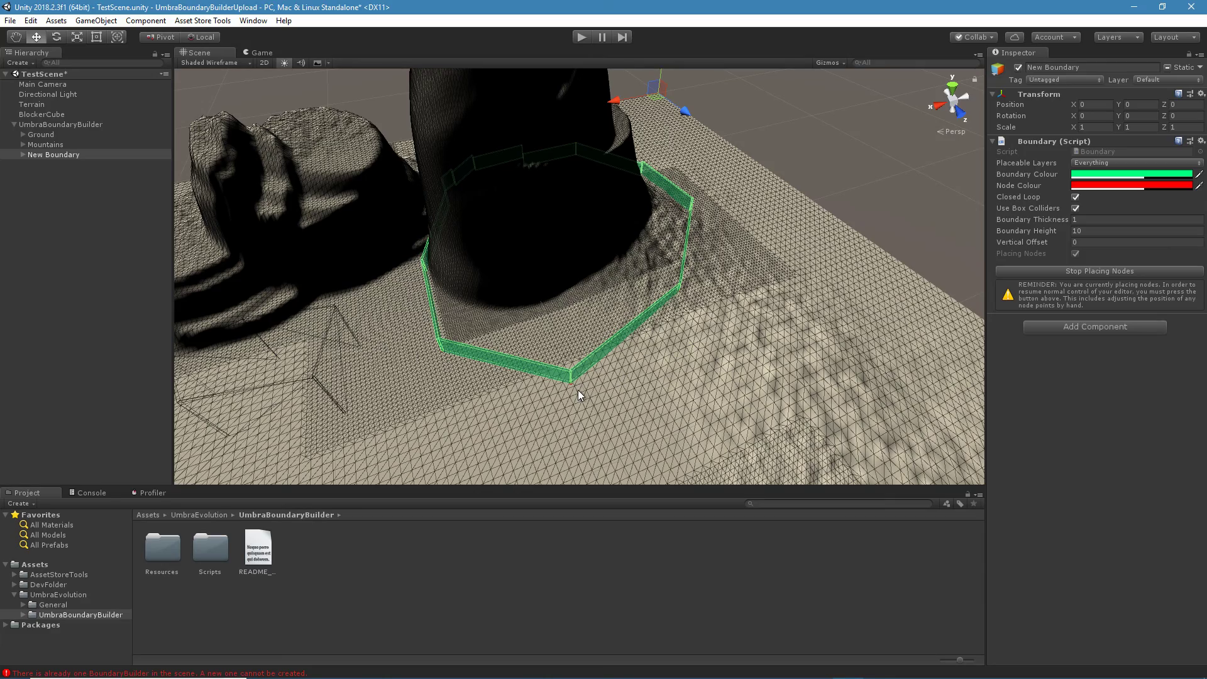
{"action": "right_click_drag", "start_coordinate": [627, 418], "coordinate": [447, 369]}
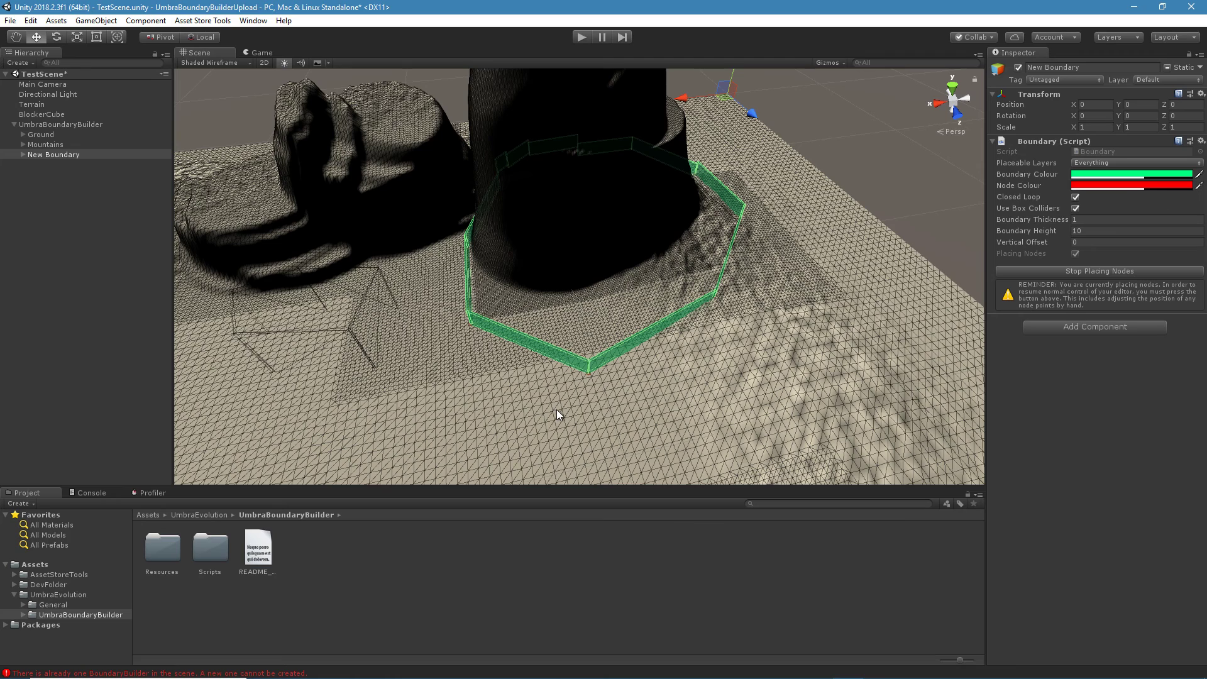